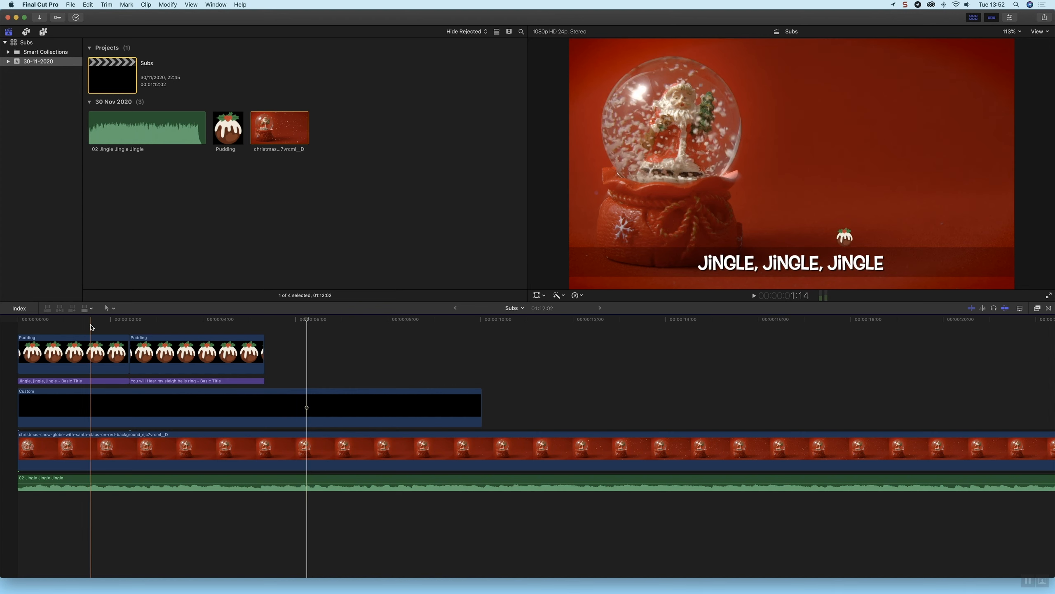
Step: Review the existing Subs timeline with its pudding clips, titles, Custom bar, snow-globe background and music track
drag(91, 323, 3, 329)
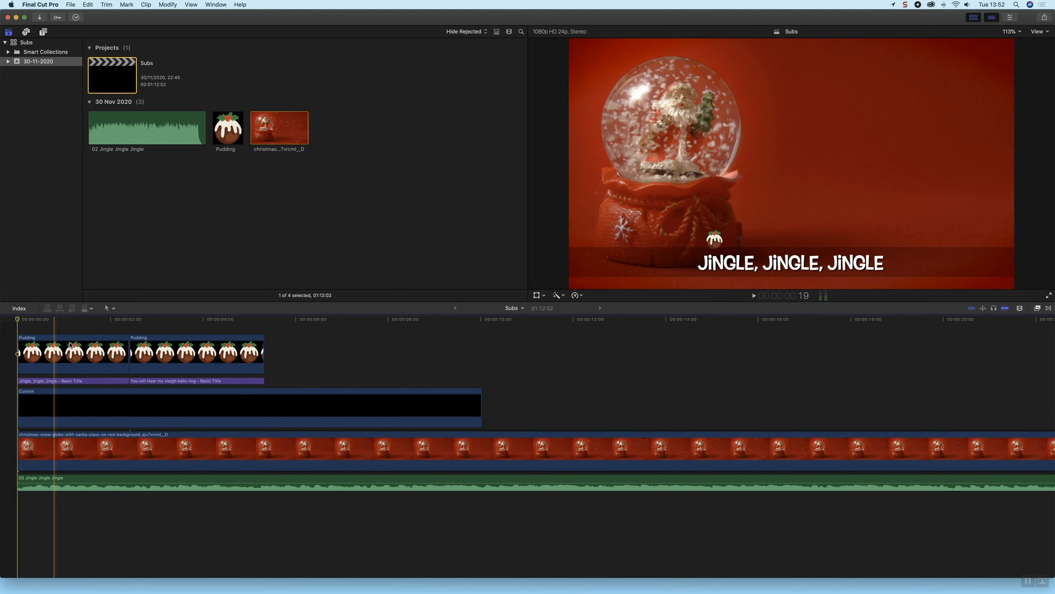
click(357, 460)
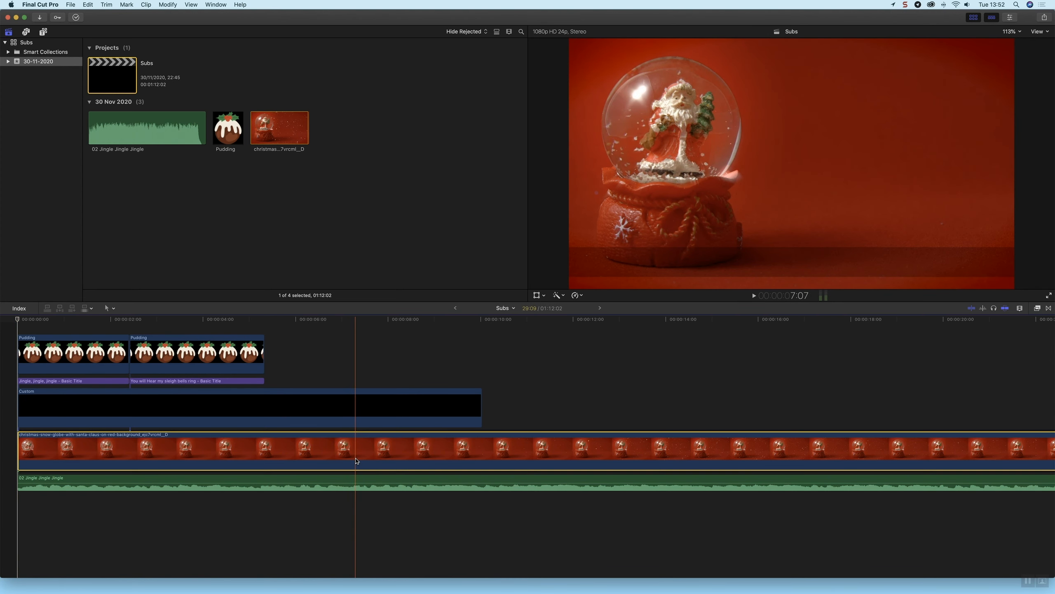
click(393, 356)
click(408, 400)
key(Home)
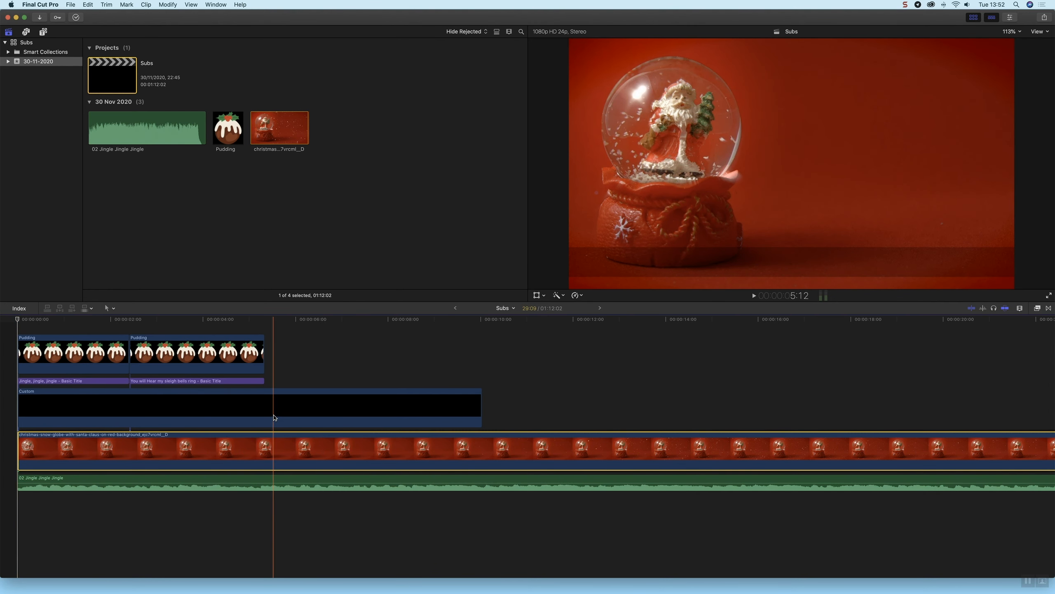
Step: Create a new project named Subs2 from the Christmas snow-globe clip in the 30-11-2020 event
click(285, 252)
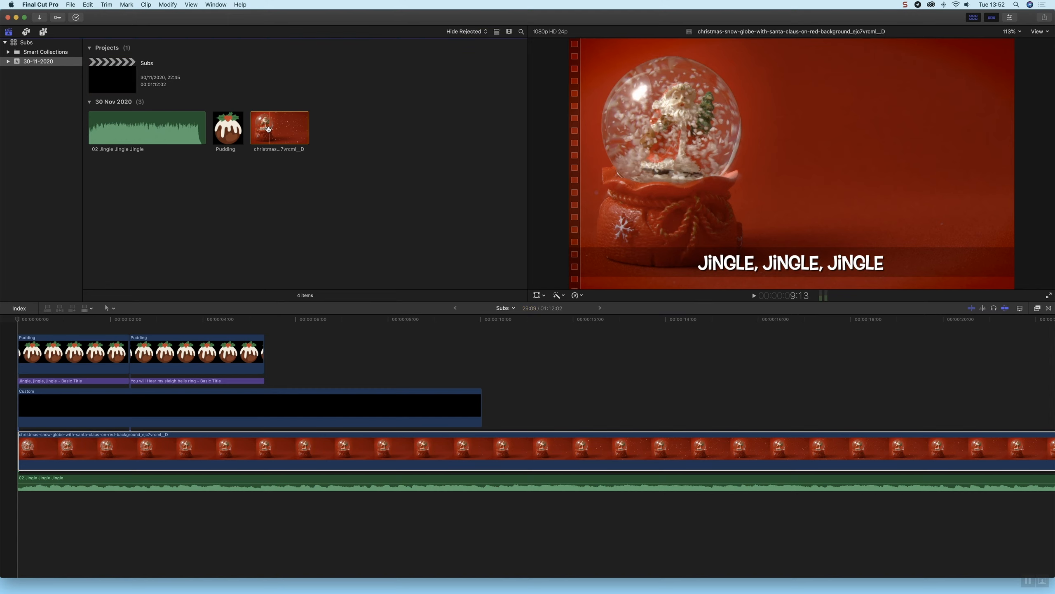
right_click(269, 132)
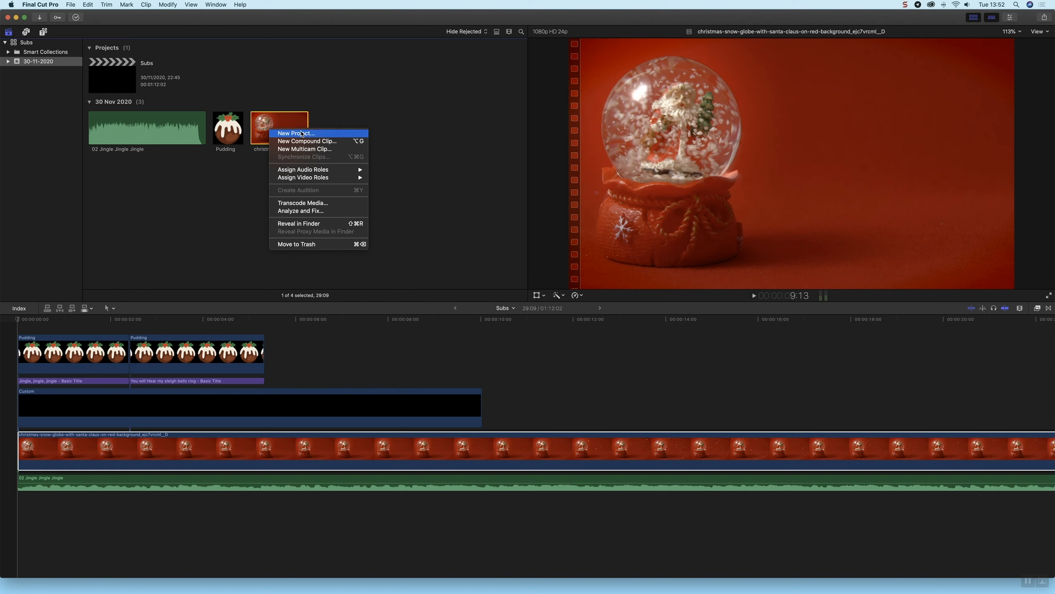
click(302, 133)
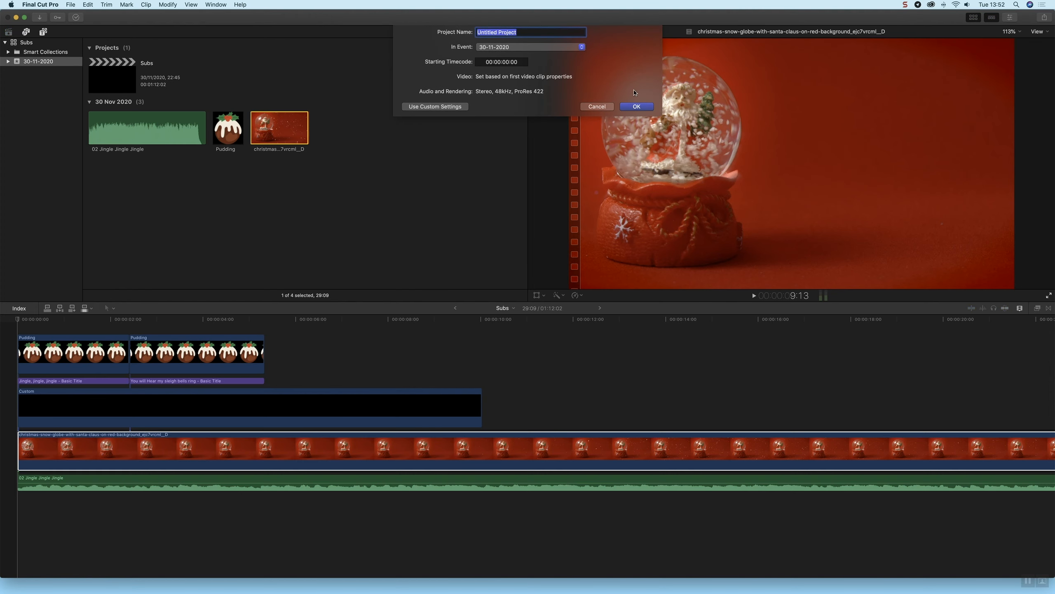
text(Subs2)
click(636, 106)
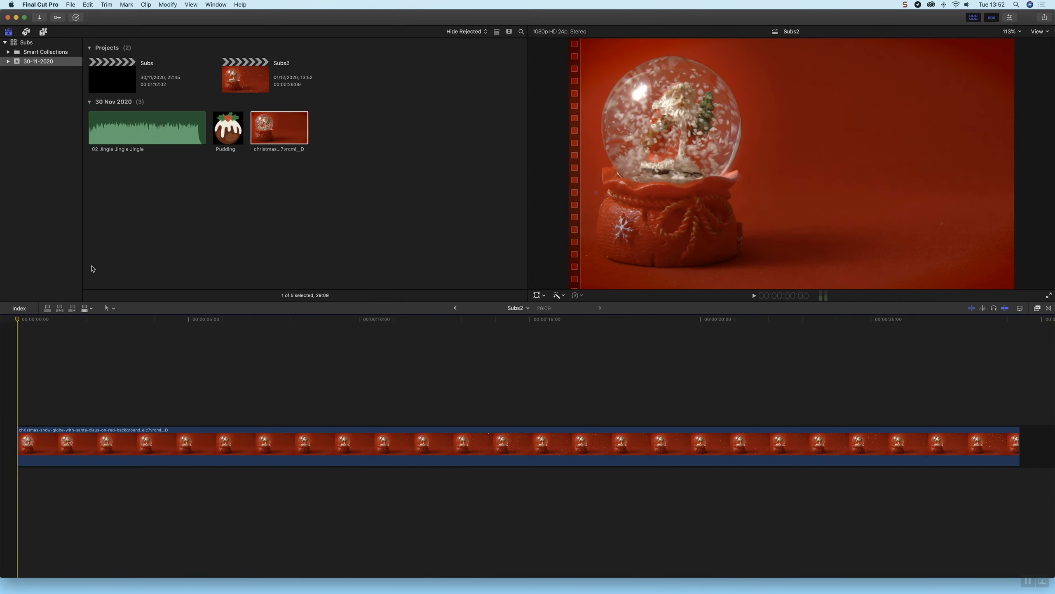
Step: Add the 02 Jingle Jingle Jingle track beneath the snow-globe clip from the start and play its opening, parking the playhead at 4:23
click(97, 138)
drag(91, 137, 12, 509)
key(space)
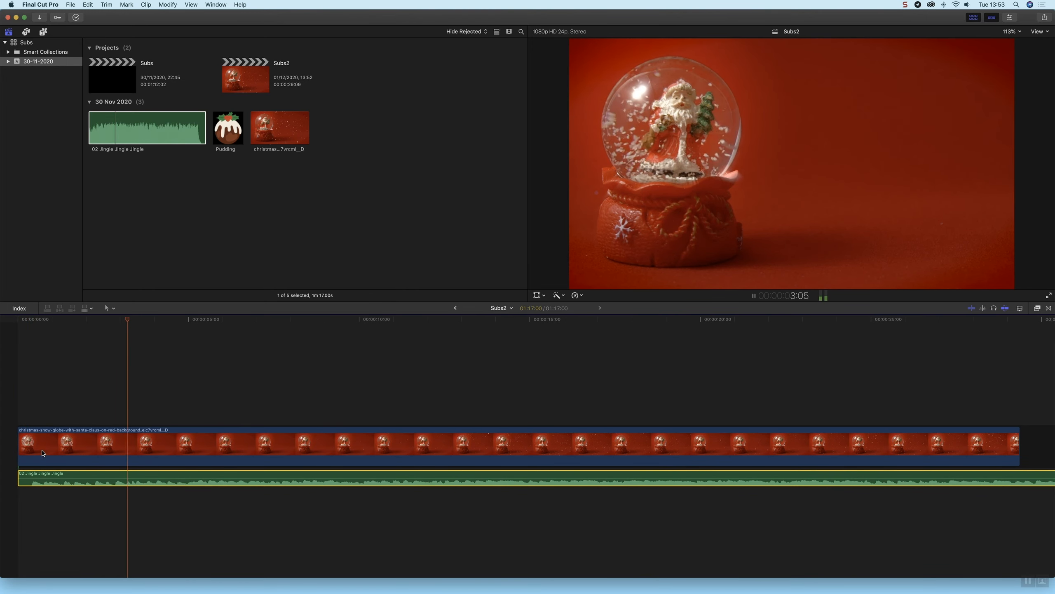
key(space)
drag(198, 320, 188, 326)
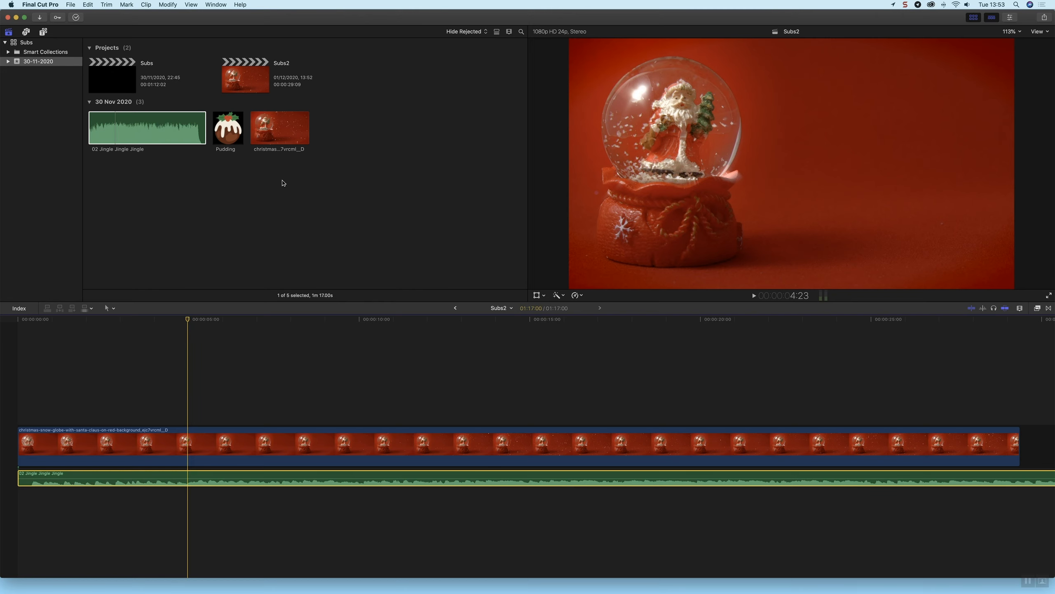
Step: Open the Subs project and disable and re-enable its Custom bar to compare the subtitle with and without it
click(282, 183)
double_click(145, 74)
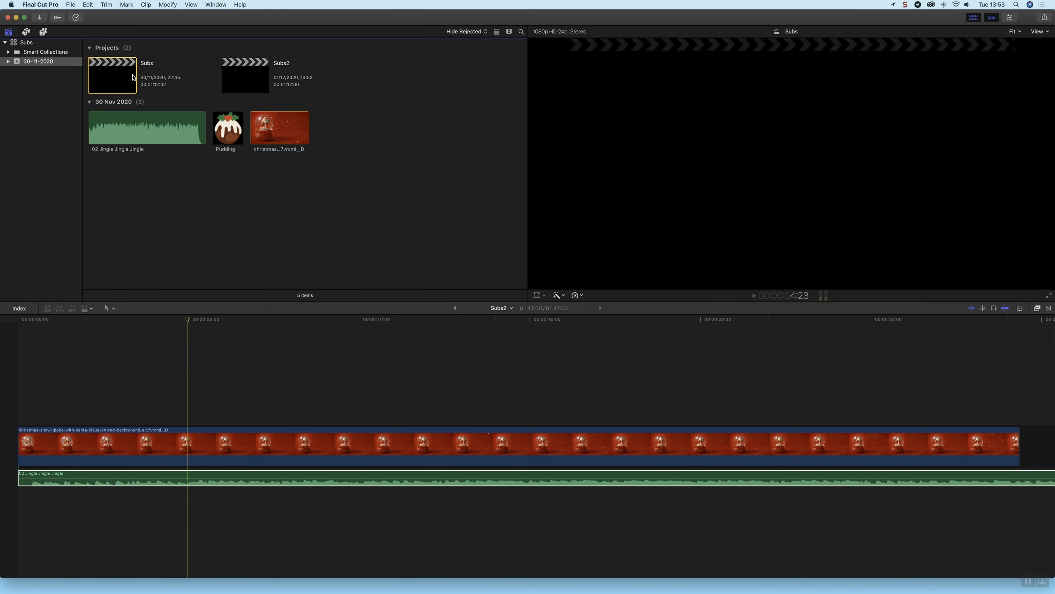
click(251, 409)
drag(354, 322, 376, 323)
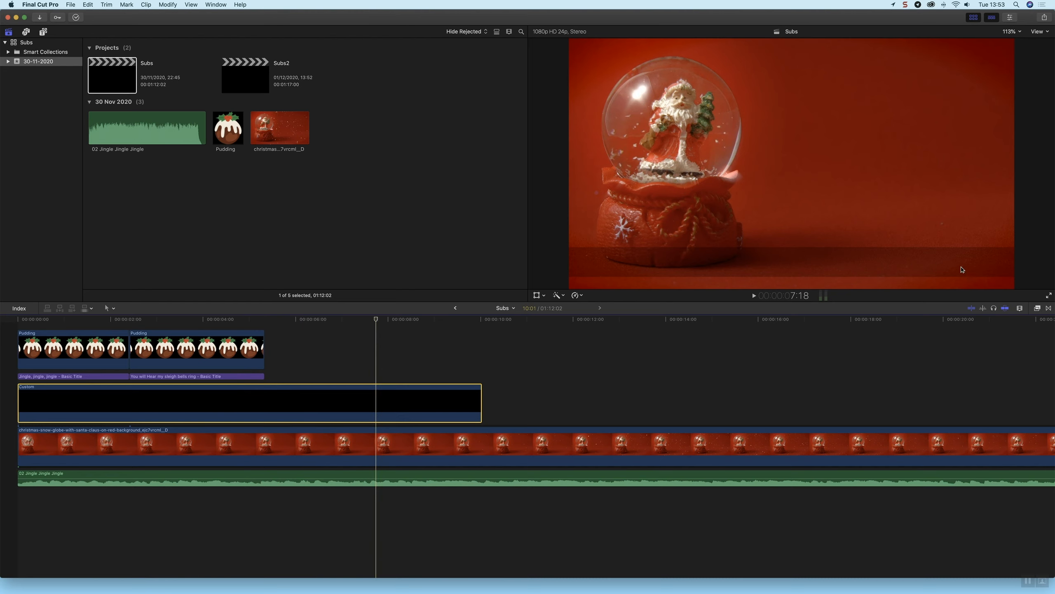
drag(187, 322, 219, 322)
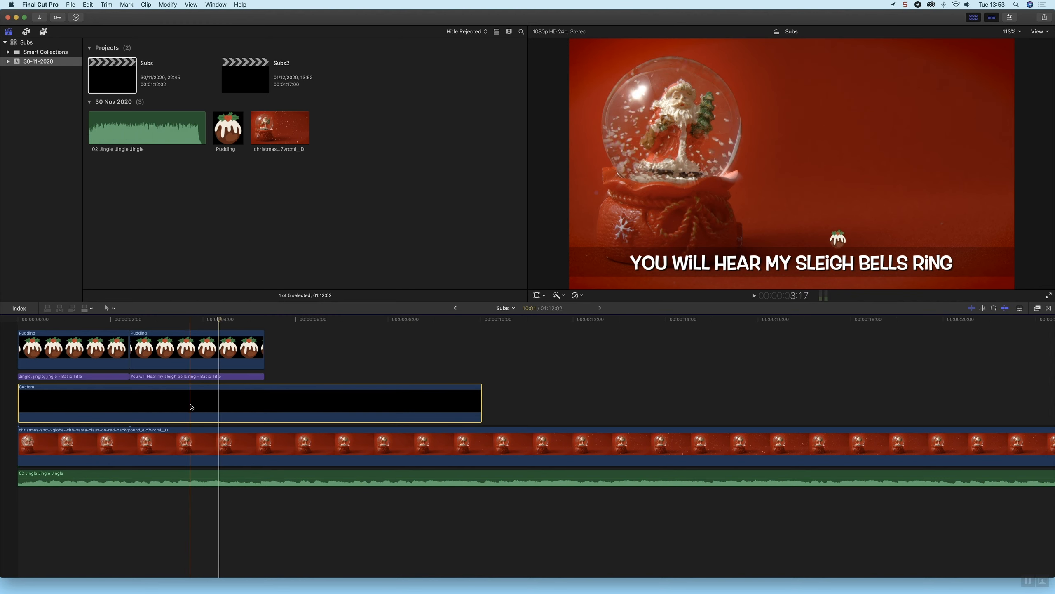
key(v)
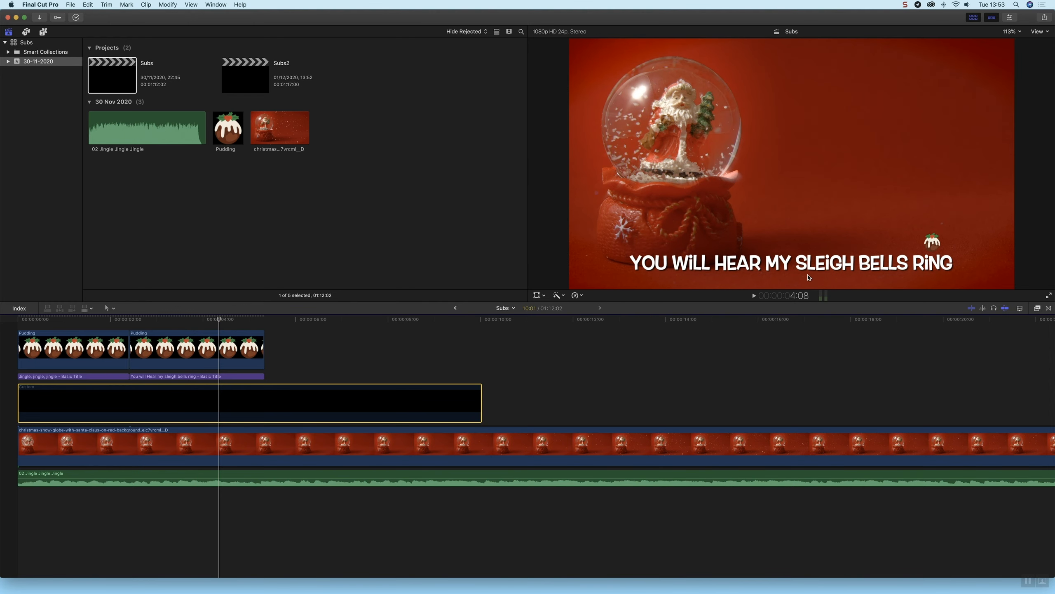
key(v)
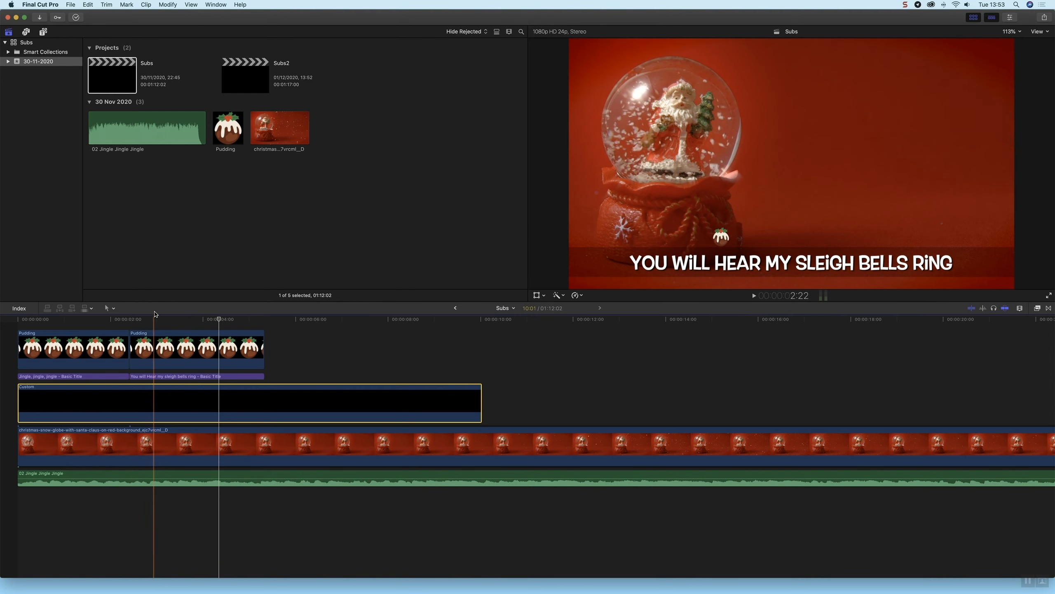
Step: Reopen Subs2 and place a Custom generator above the start of the snow-globe clip, about 20 seconds long
double_click(243, 78)
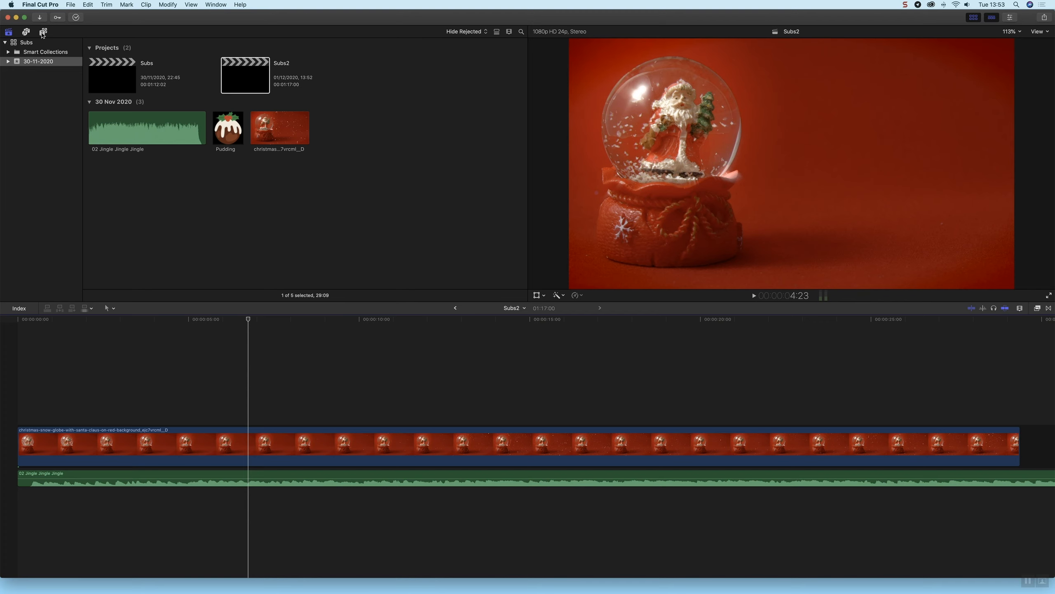
click(42, 32)
click(34, 44)
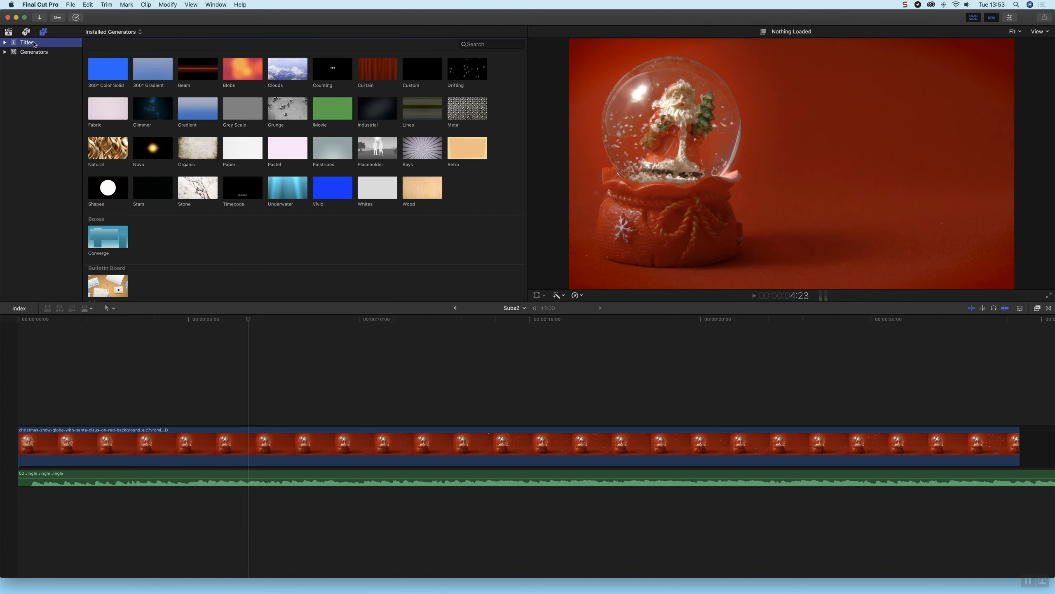
click(33, 52)
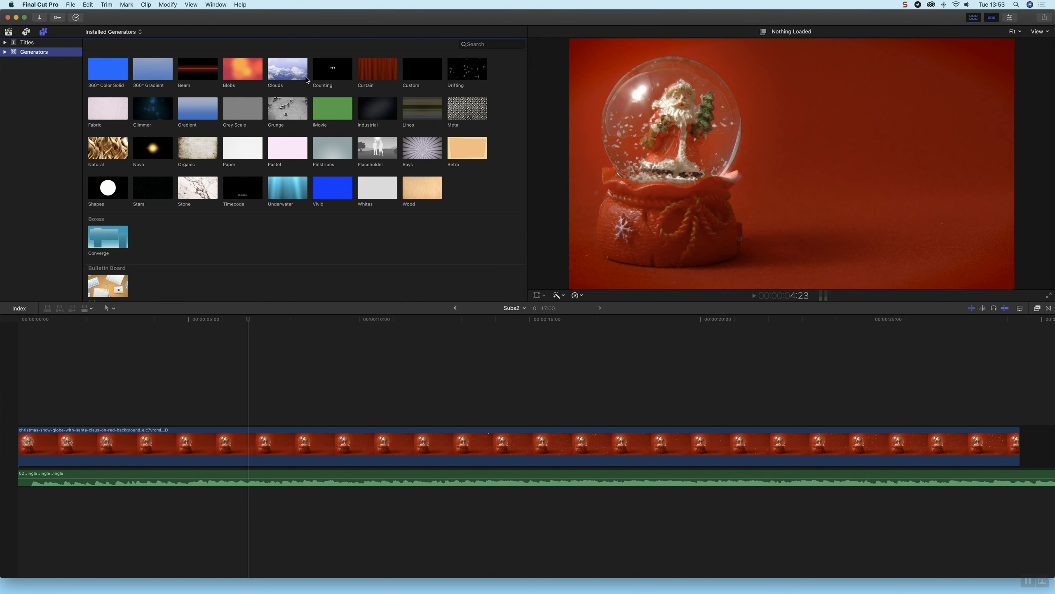
click(419, 72)
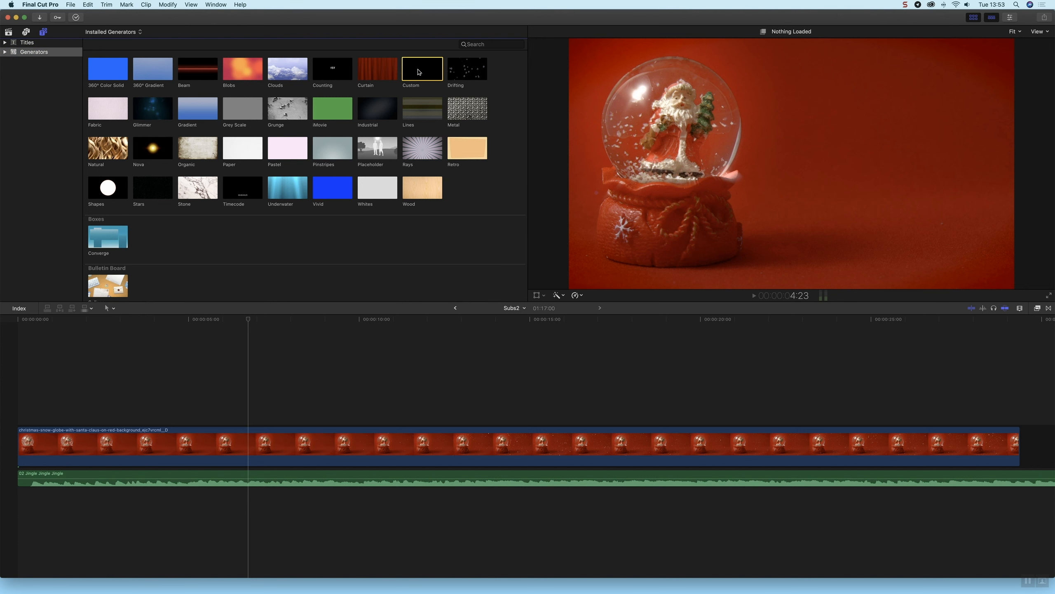
drag(419, 72, 717, 413)
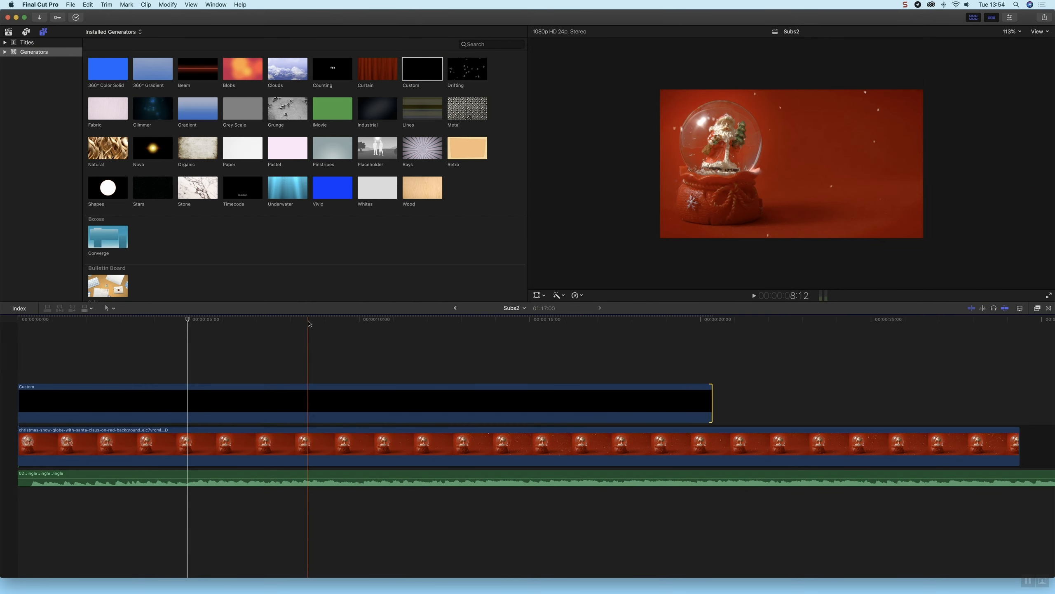
Step: Trim the Custom generator to a narrow full-width band low in the frame, cropping about 888 px off its top and 64 px off its bottom
click(308, 320)
click(340, 407)
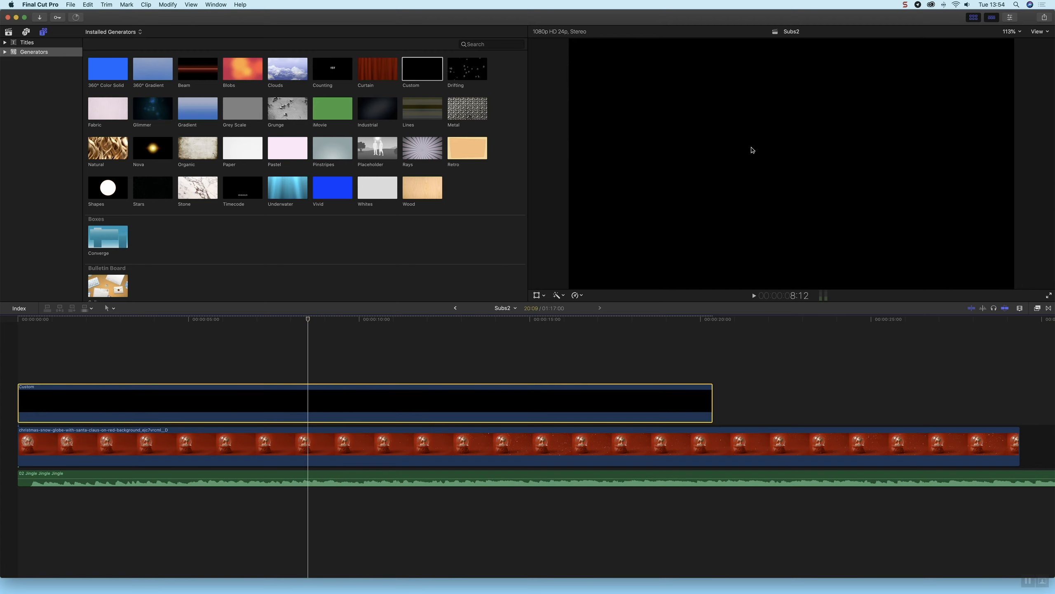
click(543, 297)
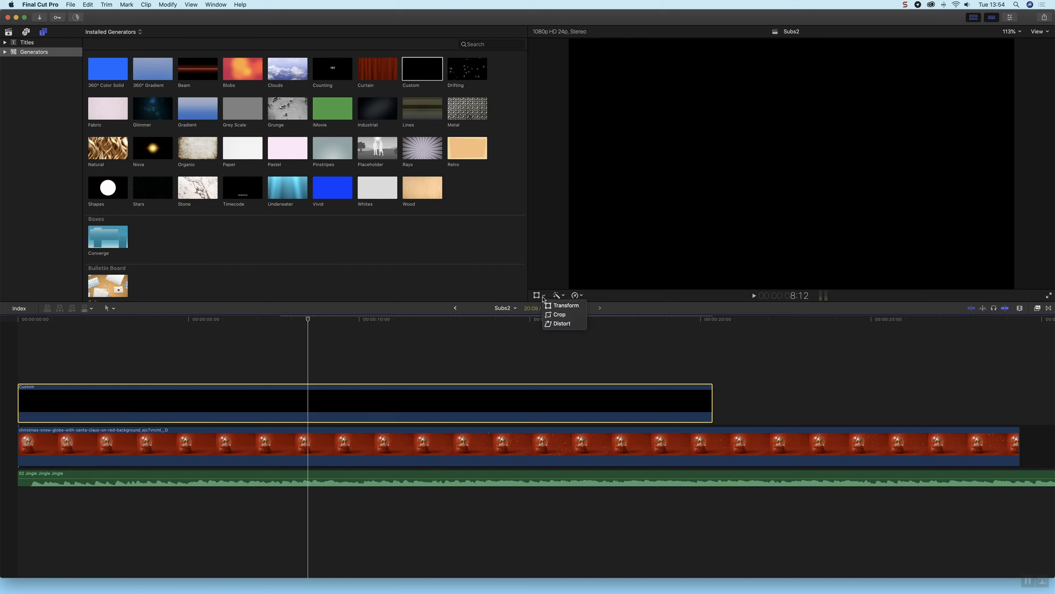
click(559, 315)
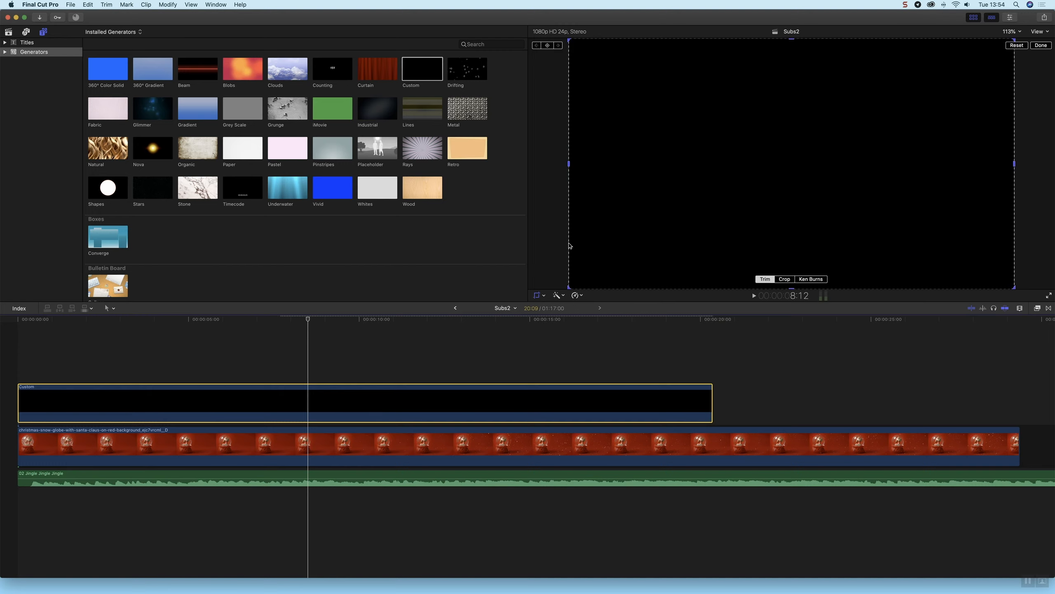
drag(793, 42, 805, 236)
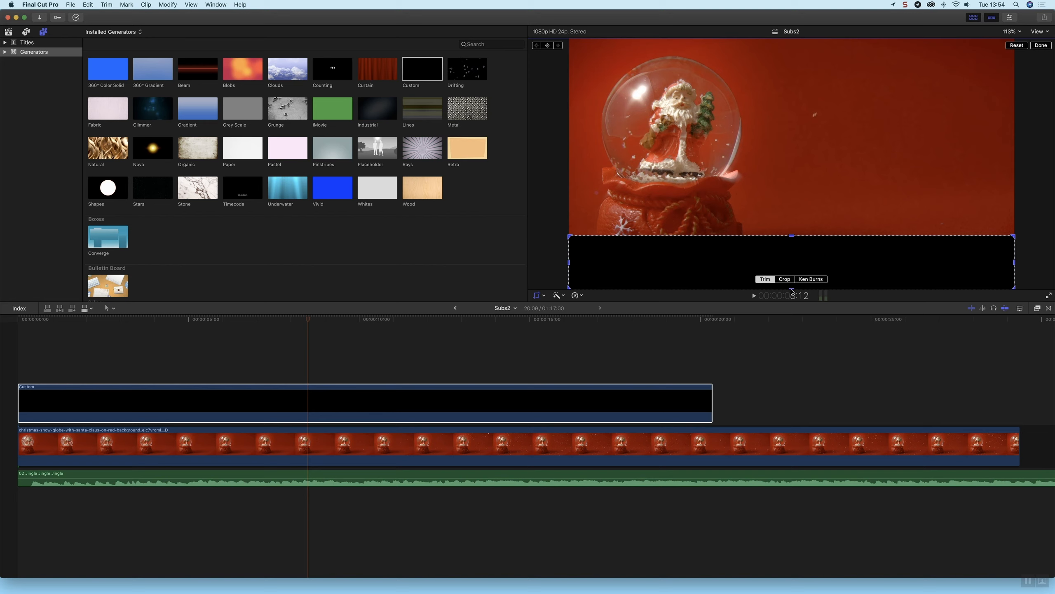
drag(792, 287, 794, 271)
drag(792, 218, 793, 275)
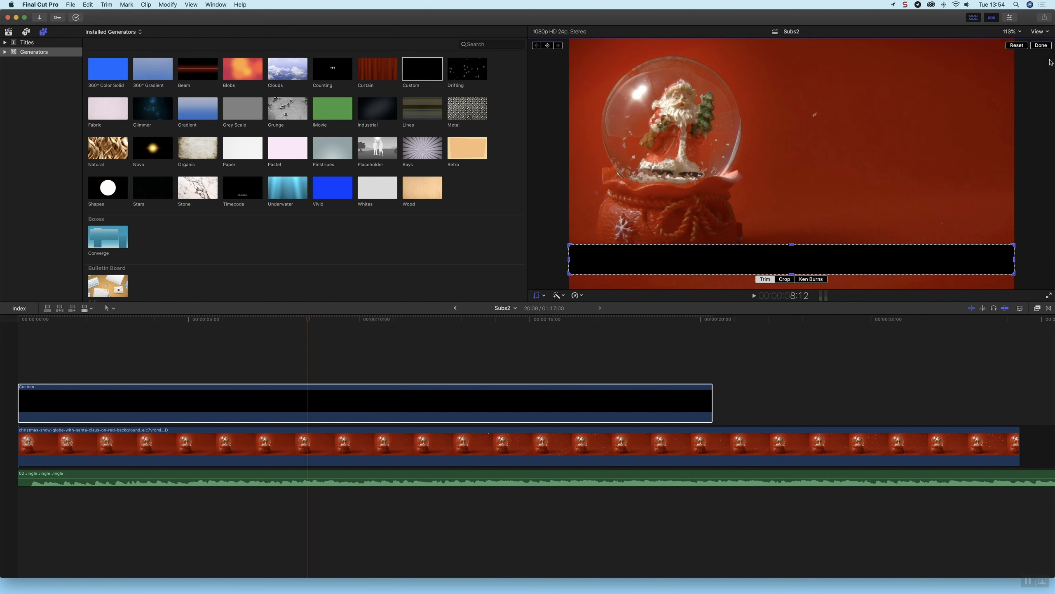
Step: Set the Custom band's opacity to 50% and finish the crop editing
click(1010, 18)
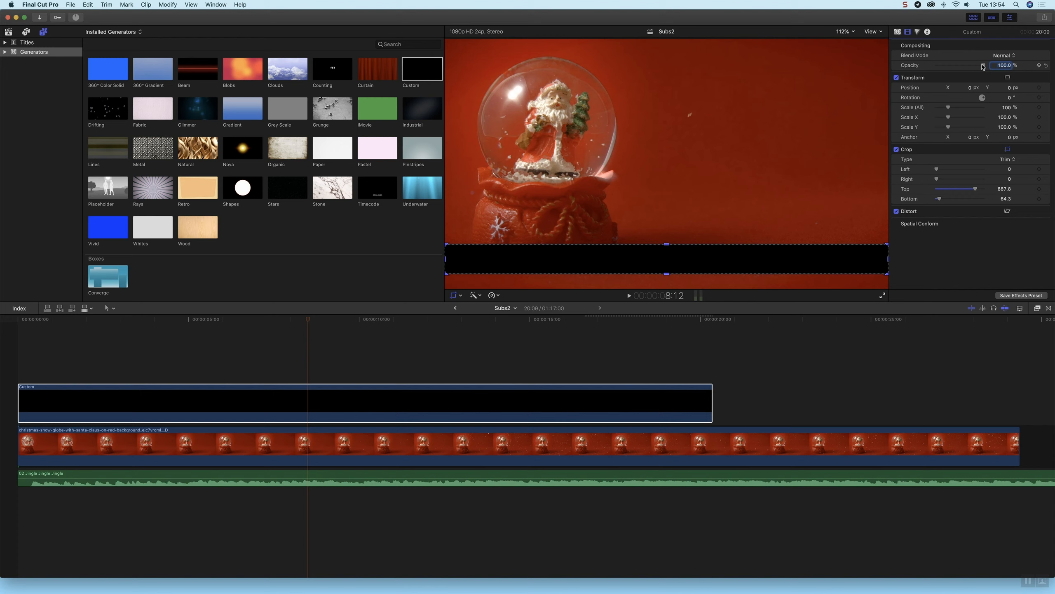
drag(984, 65, 958, 69)
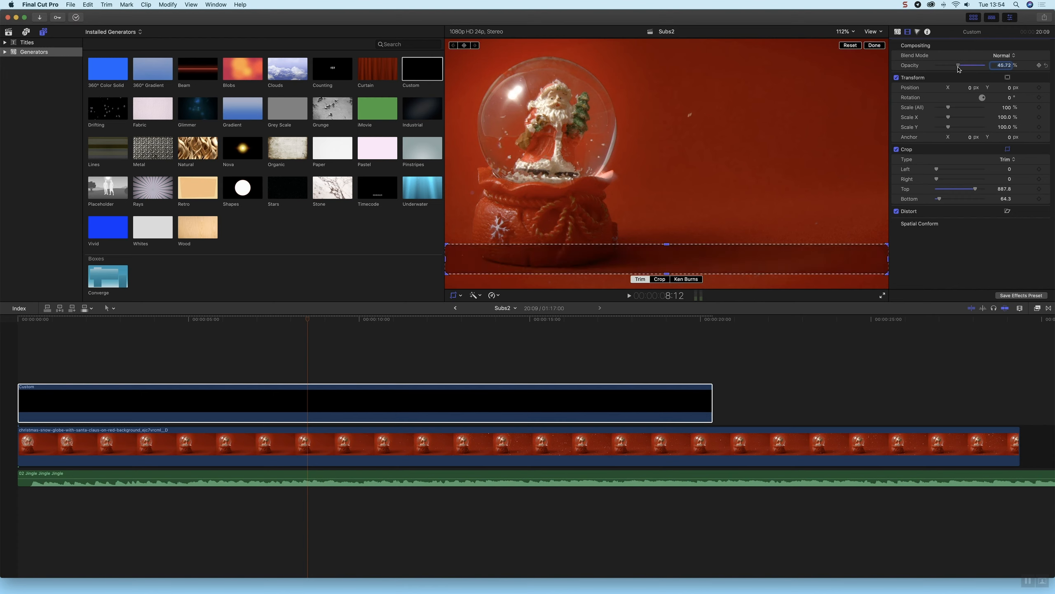
text(50)
key(Return)
click(24, 348)
click(875, 45)
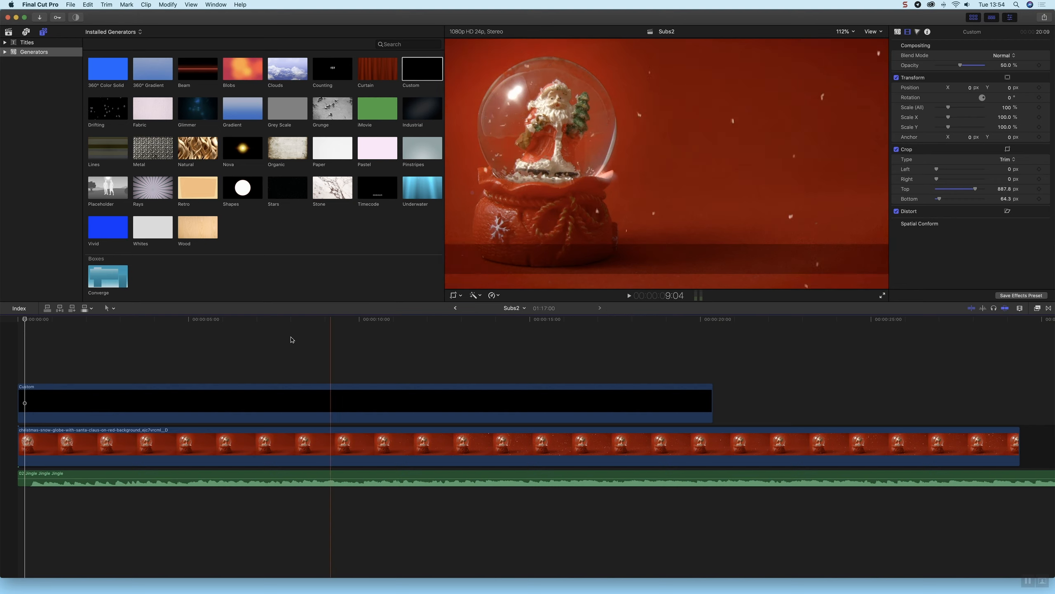
Step: Play the song's opening to locate the first lyric and add a Basic Title above the Custom band at 5:00
click(58, 319)
key(space)
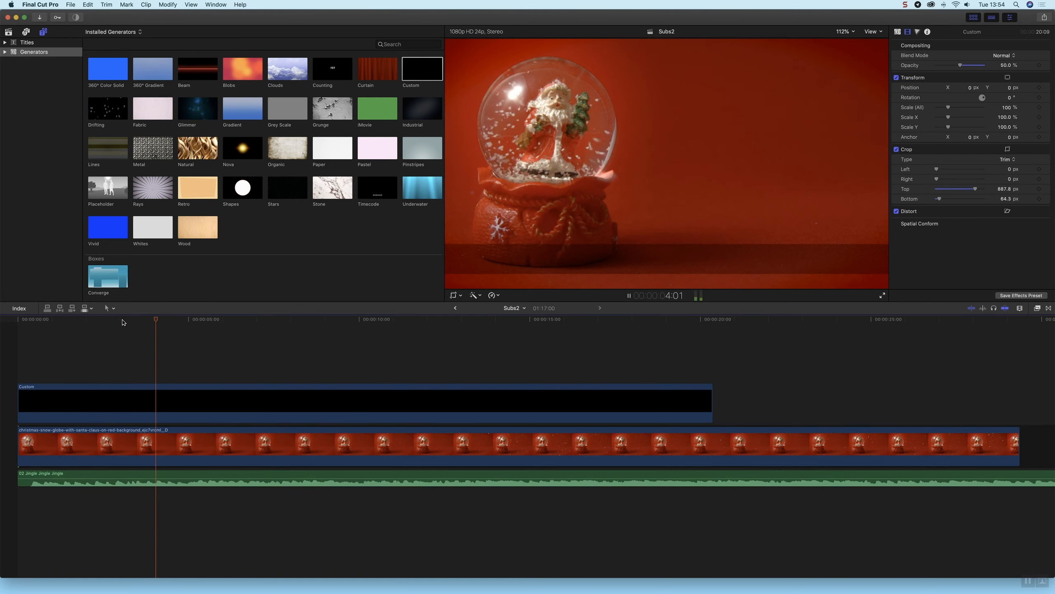
key(space)
click(188, 328)
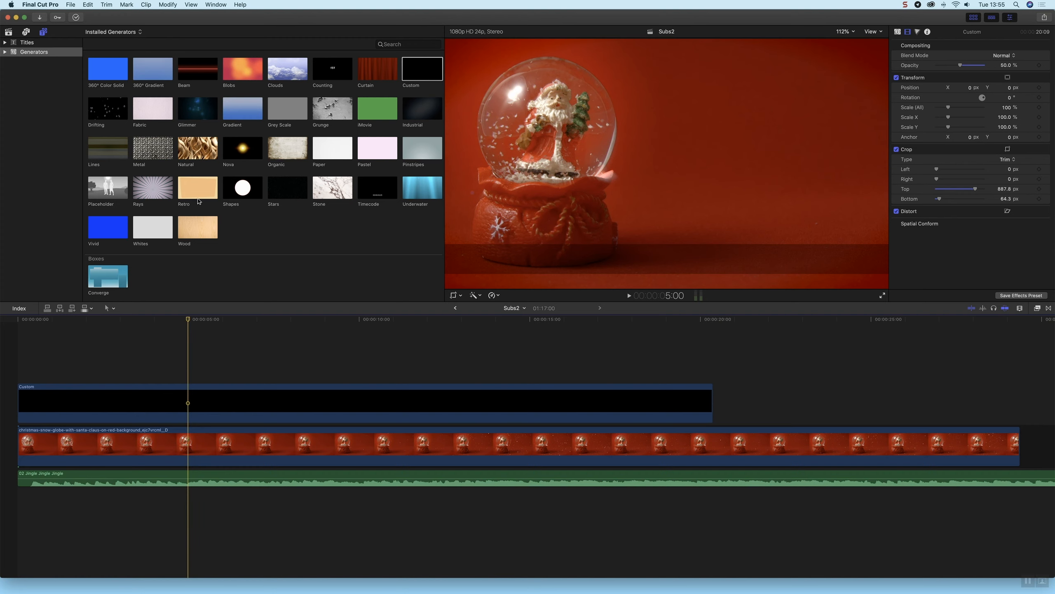
click(23, 42)
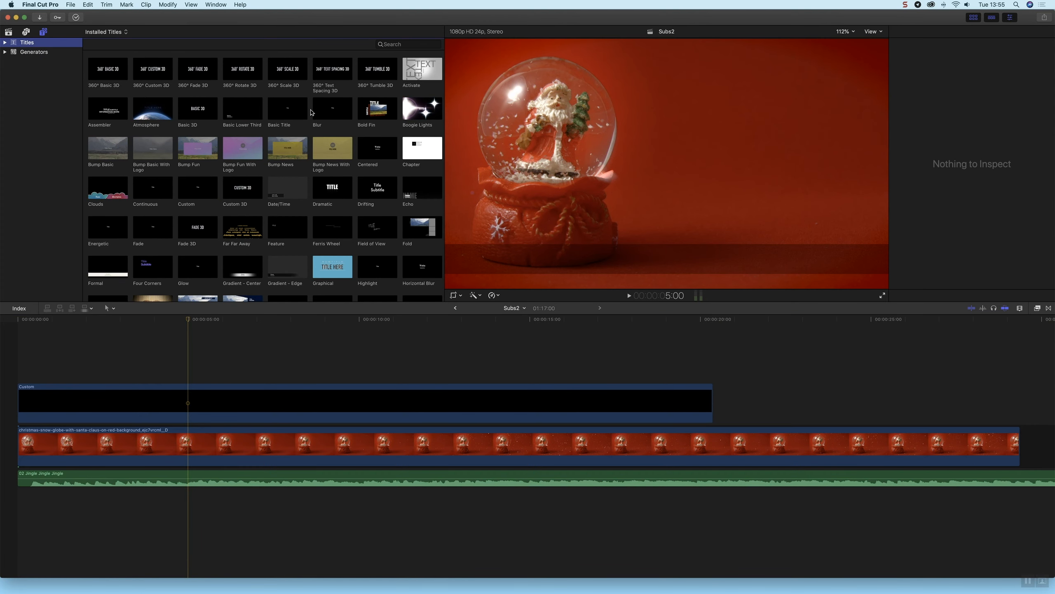
click(298, 113)
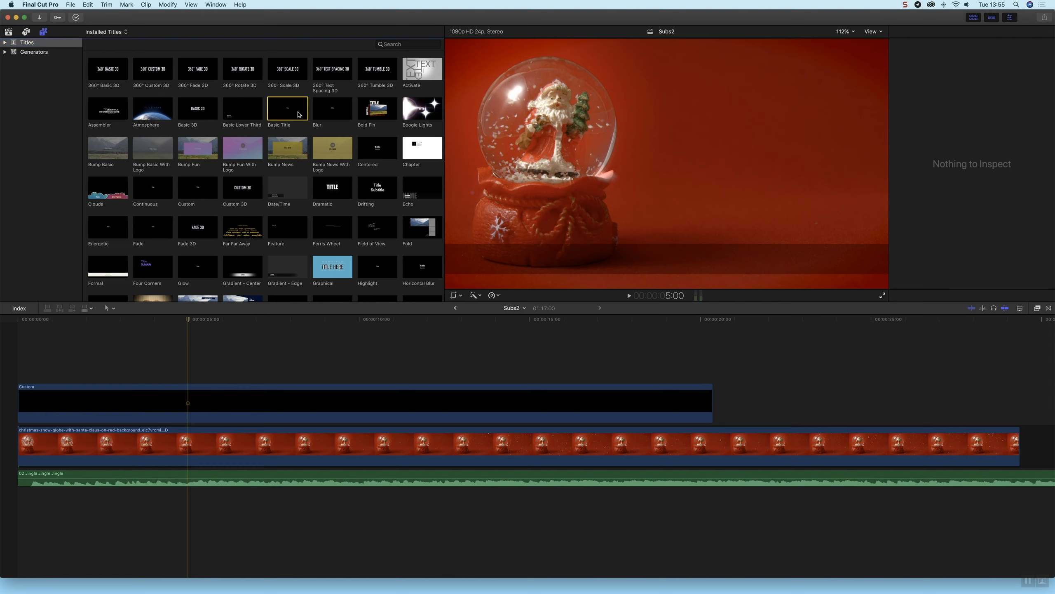
drag(299, 113, 187, 377)
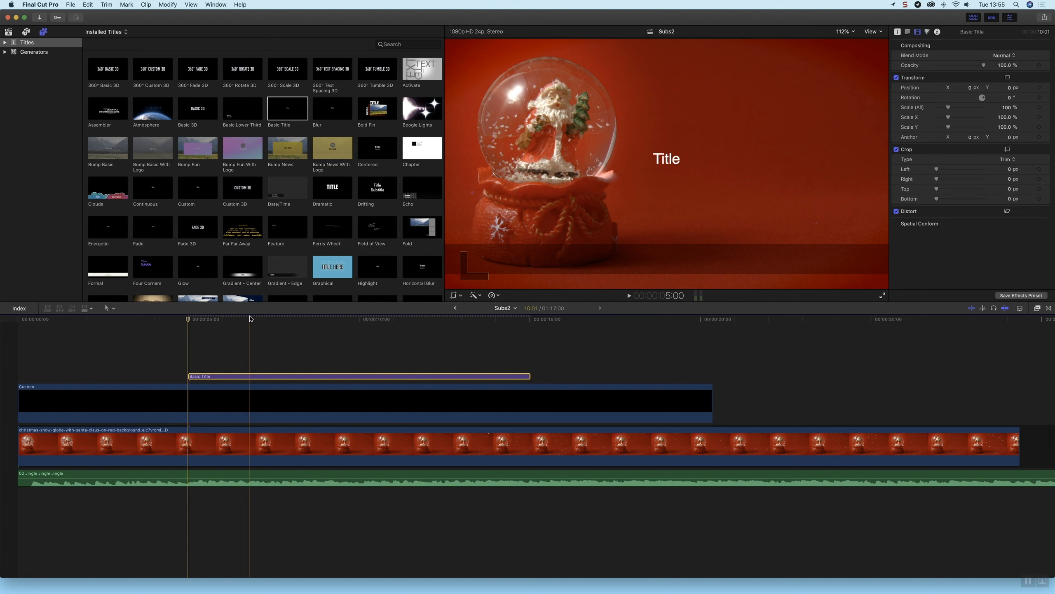
Step: Replace the Basic Title's placeholder text with "Jingle, jingle, jingle"
double_click(667, 162)
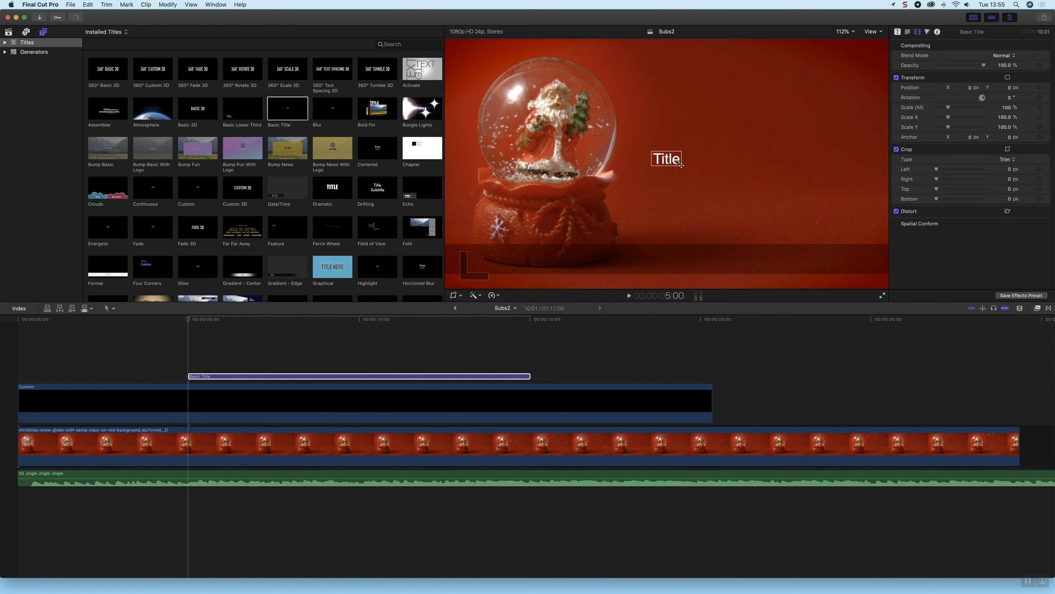
text(Jingle, J)
key(BackSpace)
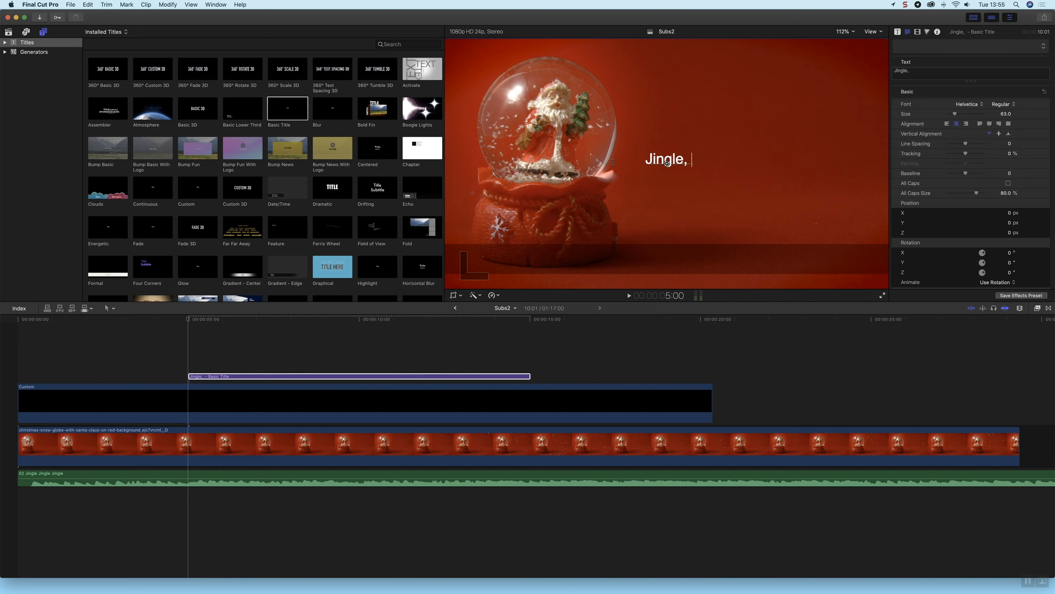
text(jingle )
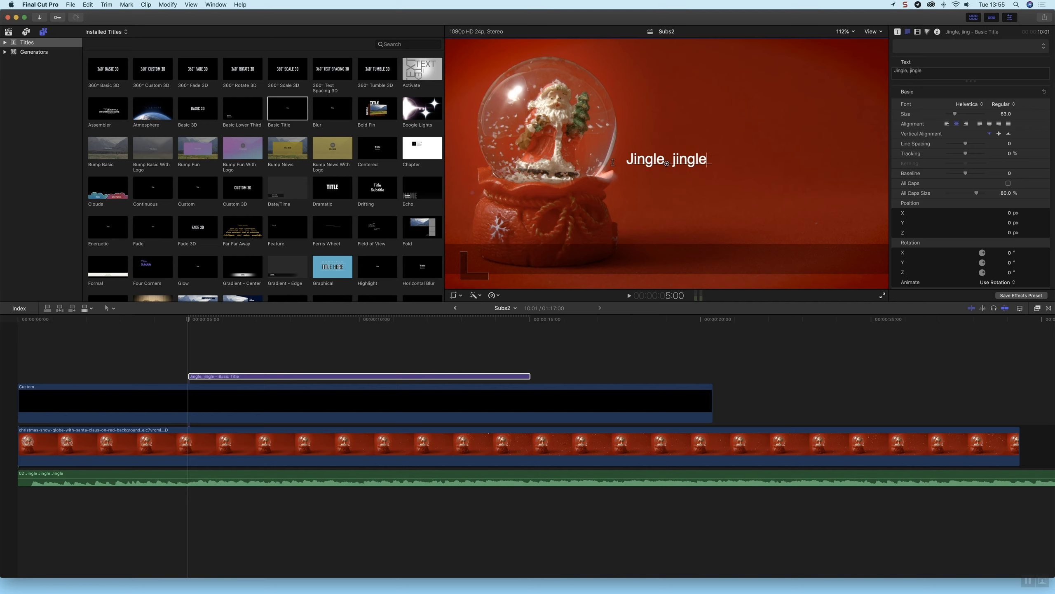
text(,jing)
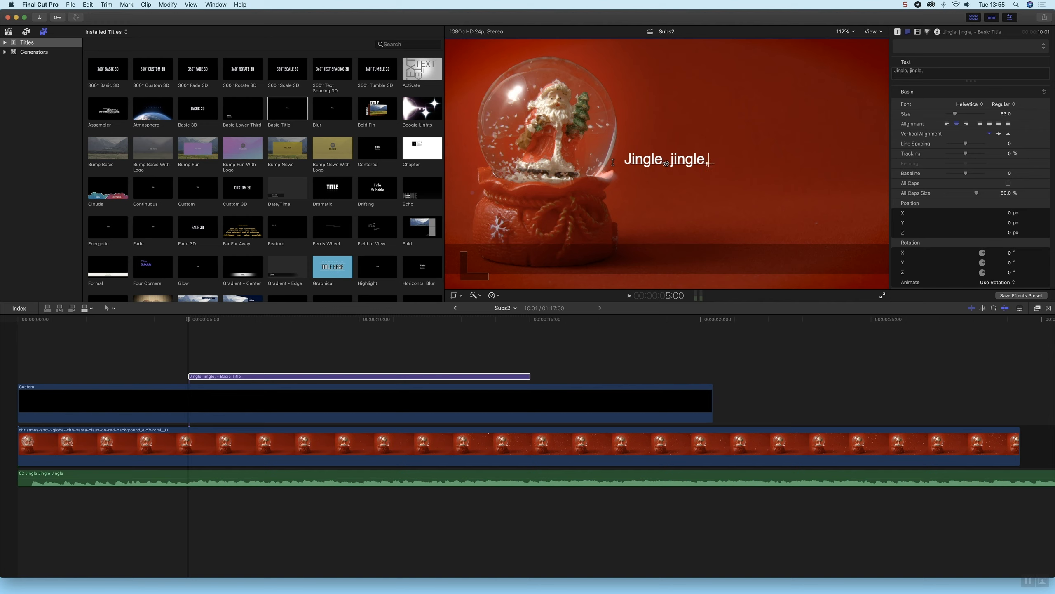
text(le)
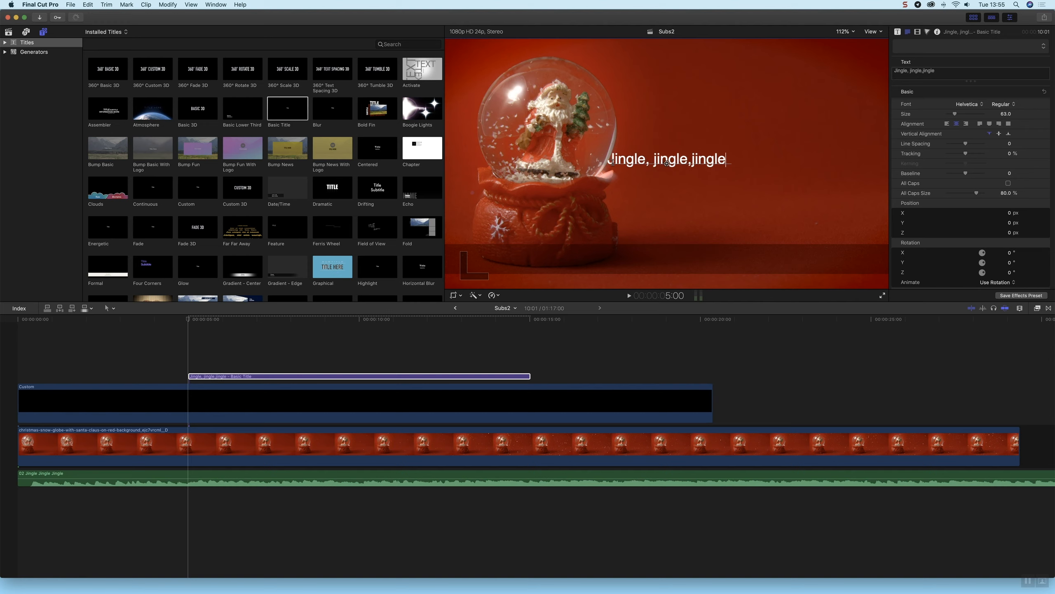
click(703, 160)
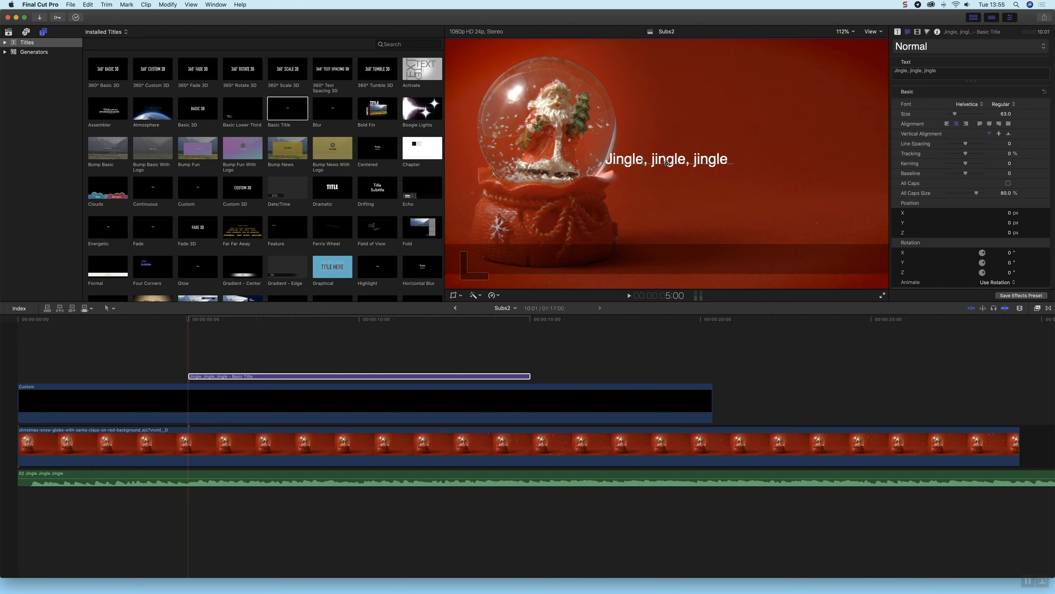
text(a)
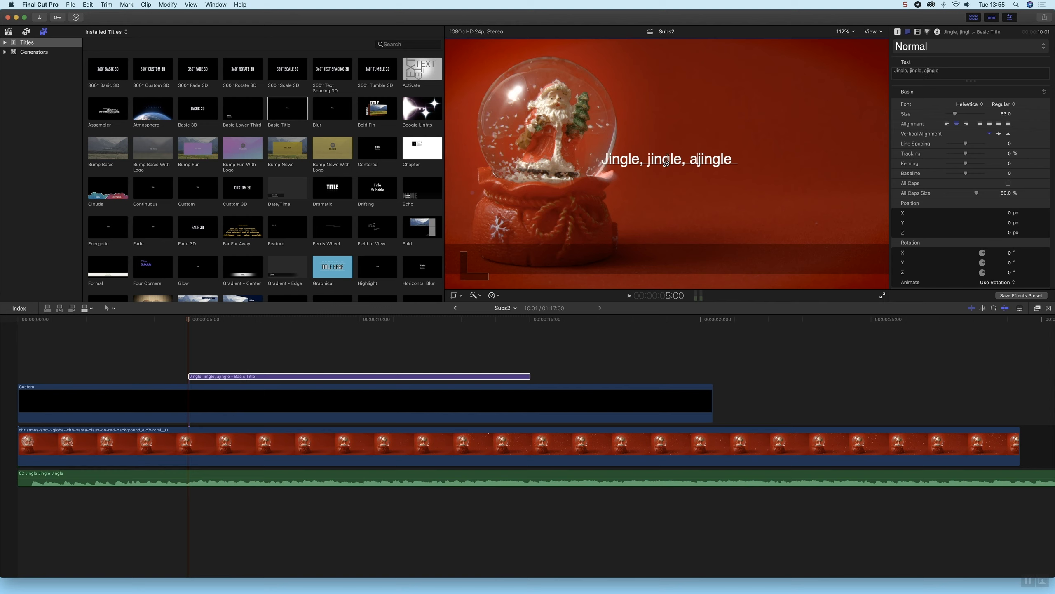
key(BackSpace)
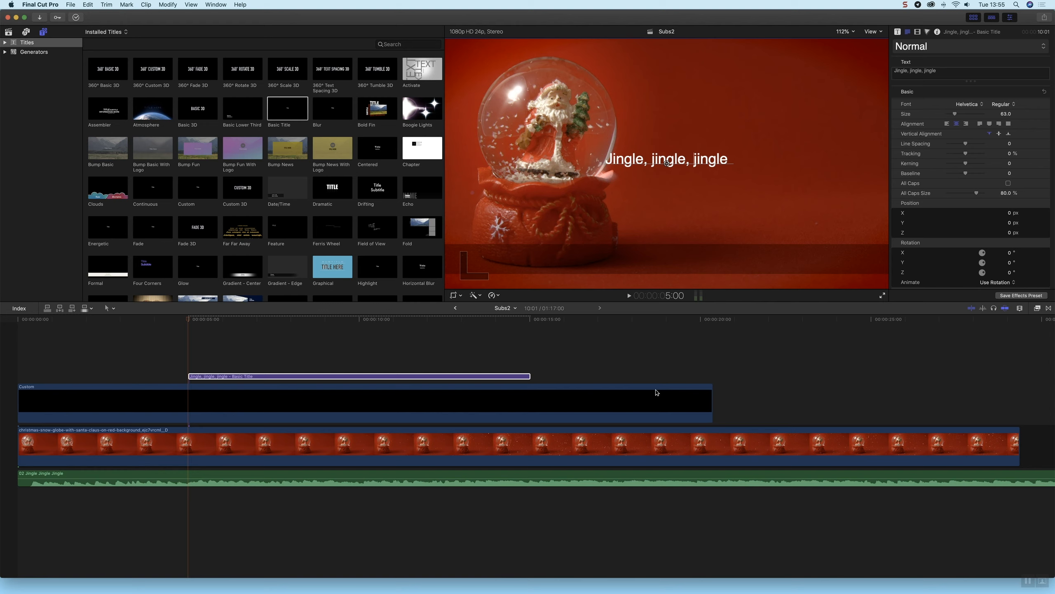
Step: Move the title down onto the semi-transparent band, at about -428 px vertically and horizontally centred
click(595, 369)
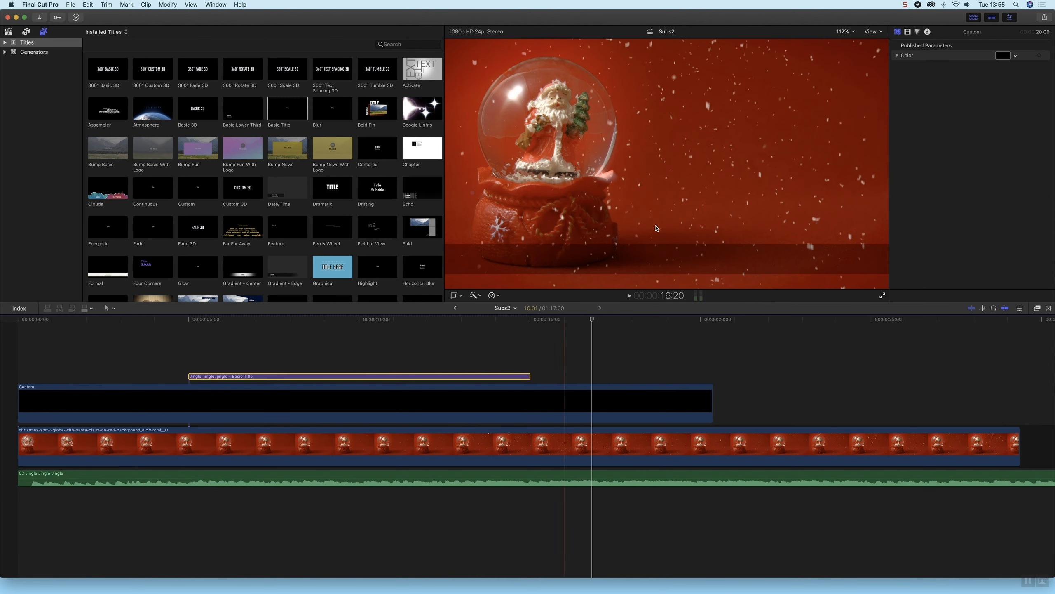
click(445, 366)
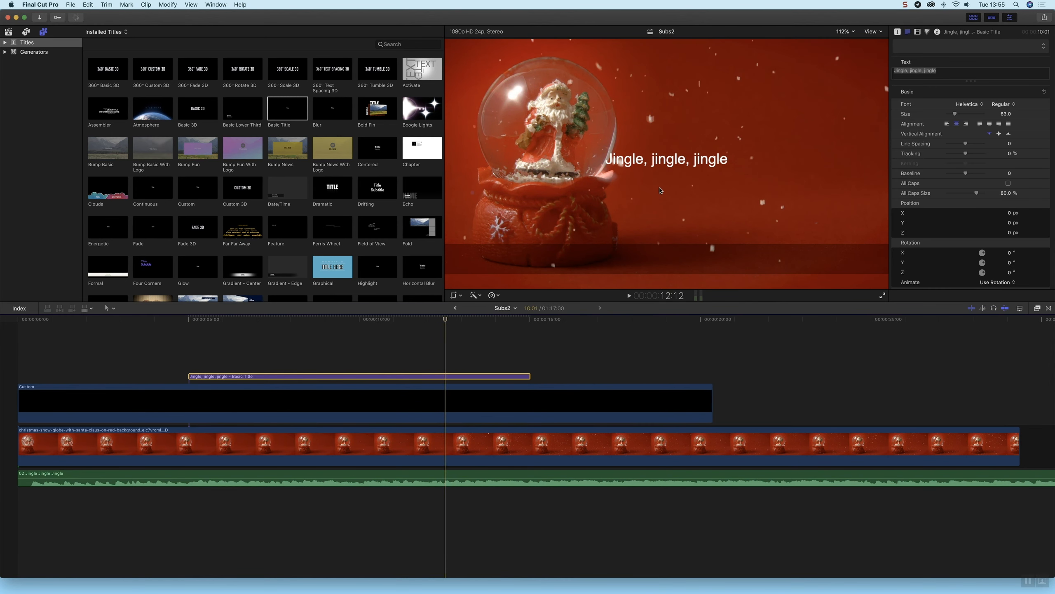
drag(675, 165, 674, 262)
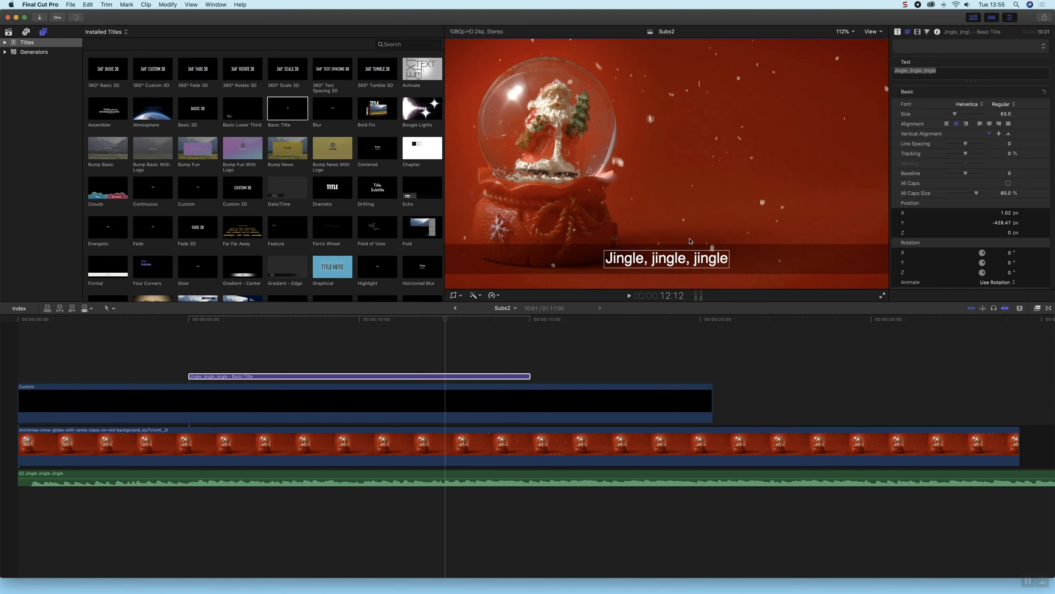
Step: Set the title's font to Junegull at size 86 and lower it slightly to about -438 px vertically
click(983, 106)
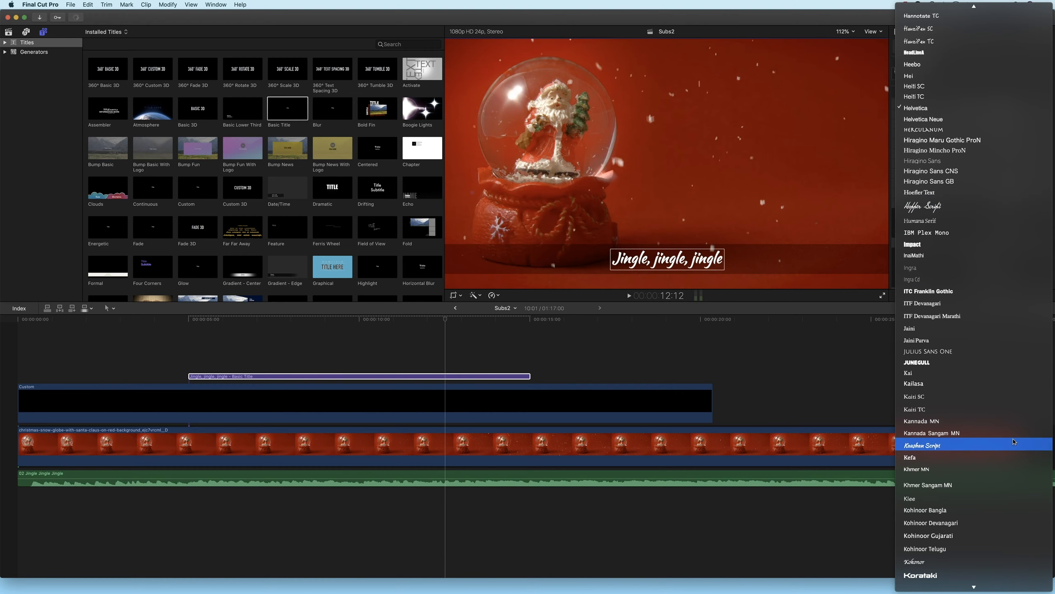
scroll(1009, 557, down, 5)
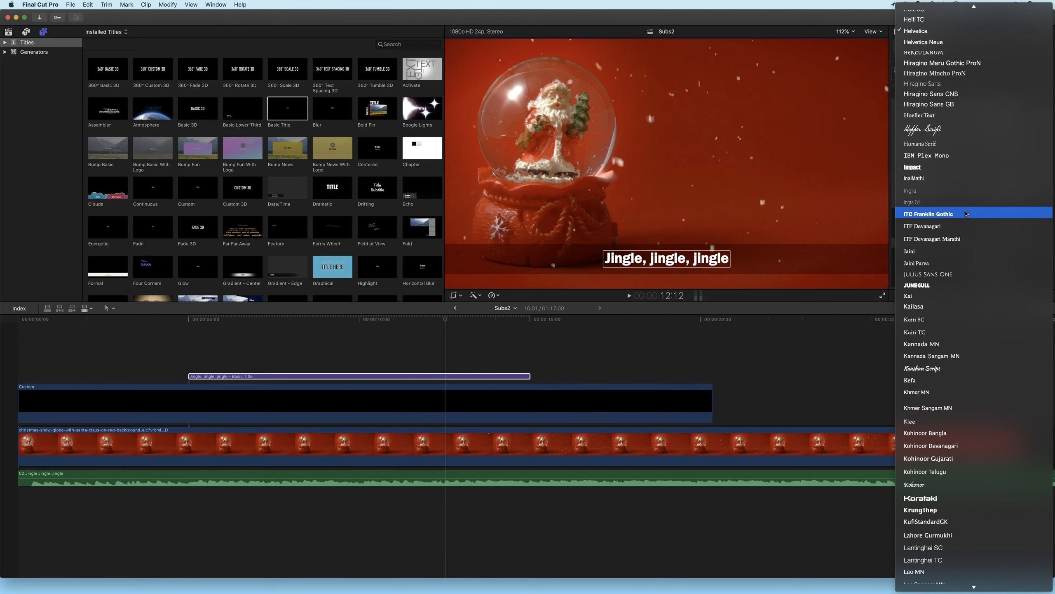
click(934, 286)
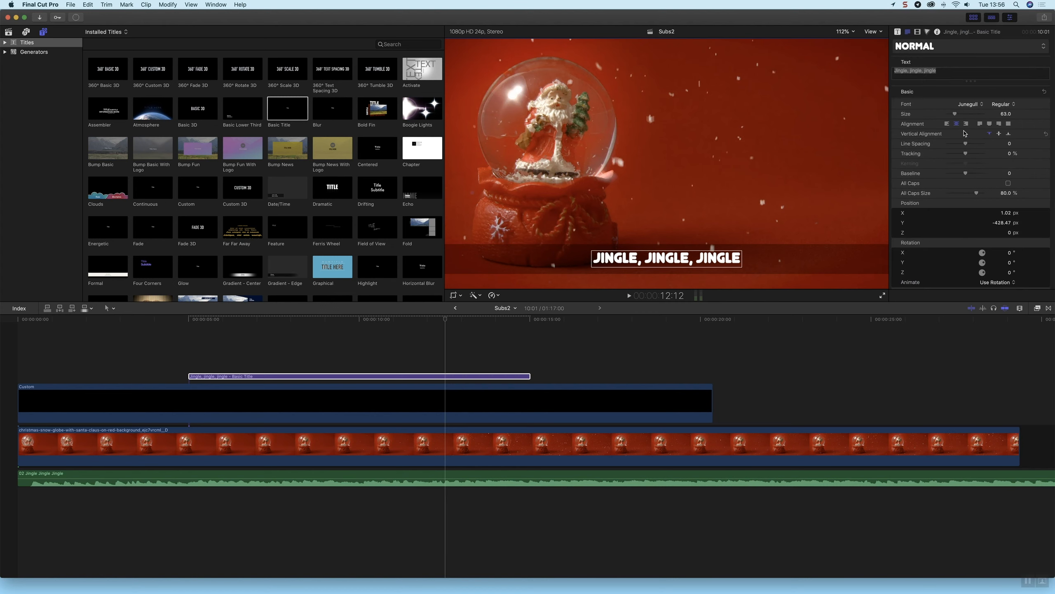
drag(955, 116, 958, 117)
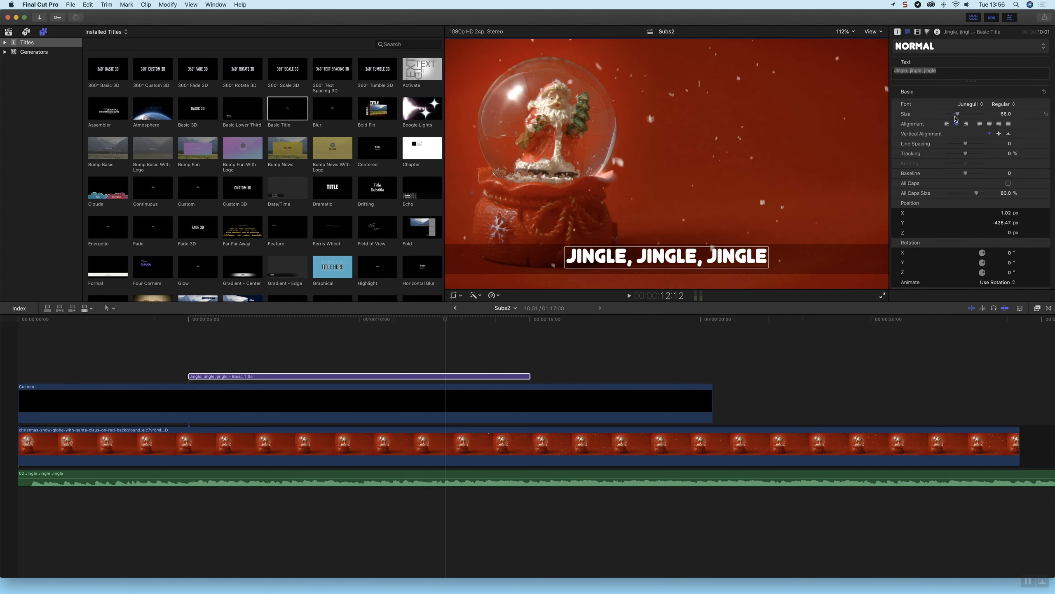
drag(709, 264, 712, 261)
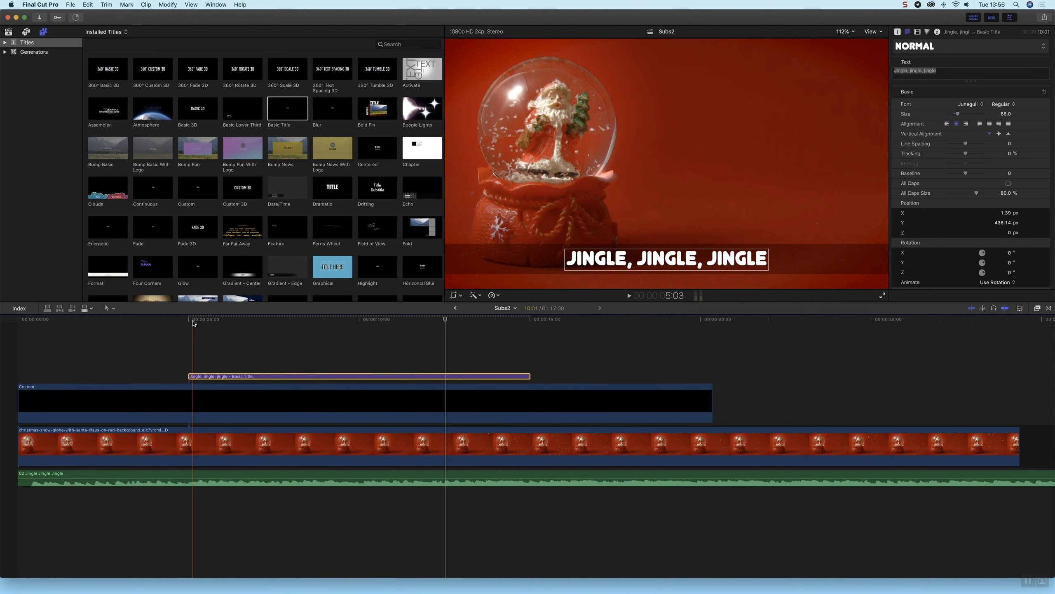
Step: Play the first lyric from 5:03 to find its end and trim the title to about 2:10 long
click(194, 321)
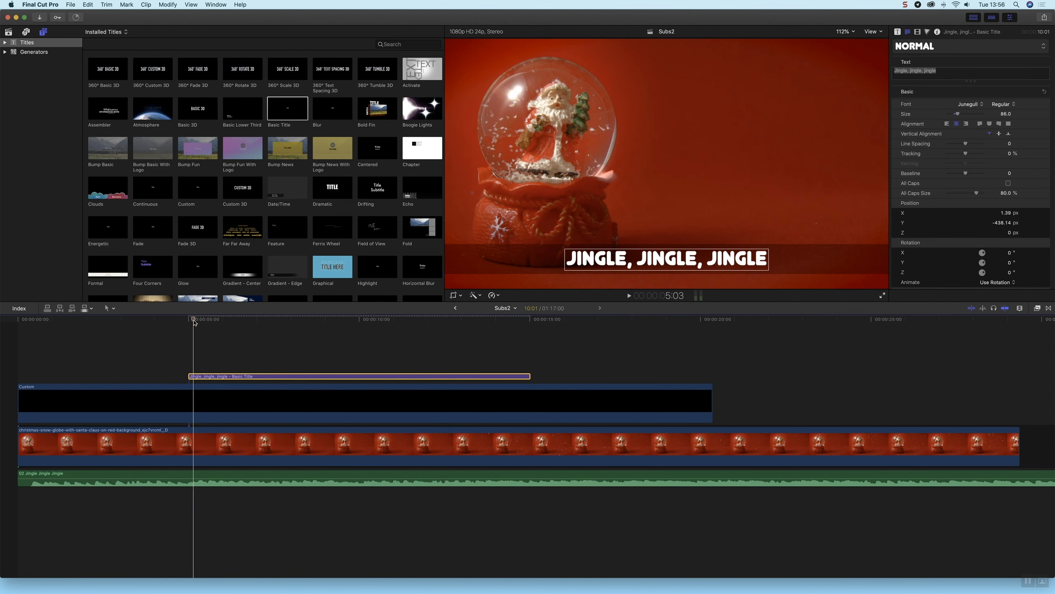
key(space)
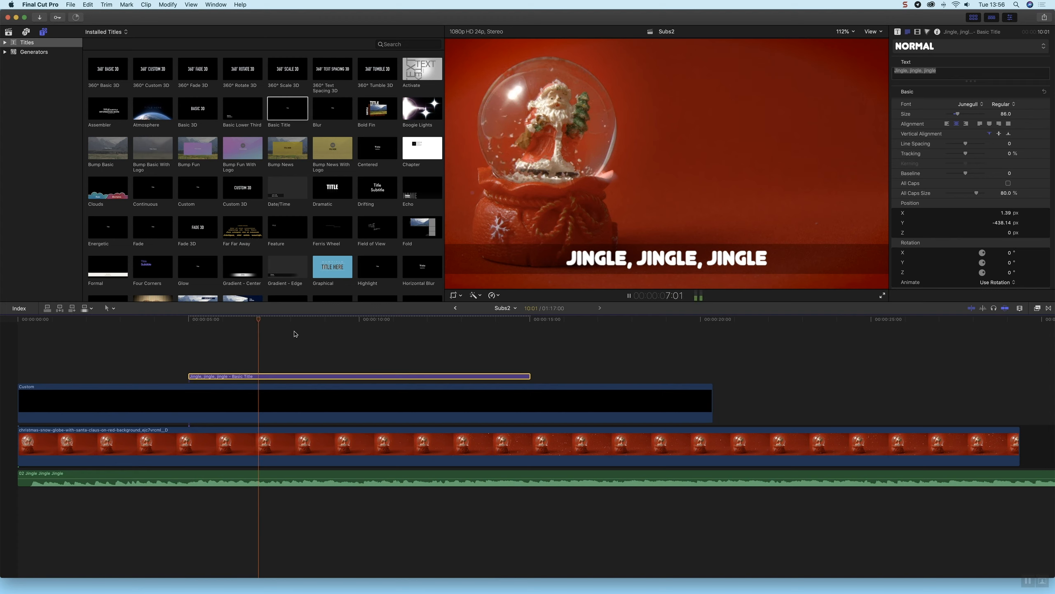
key(space)
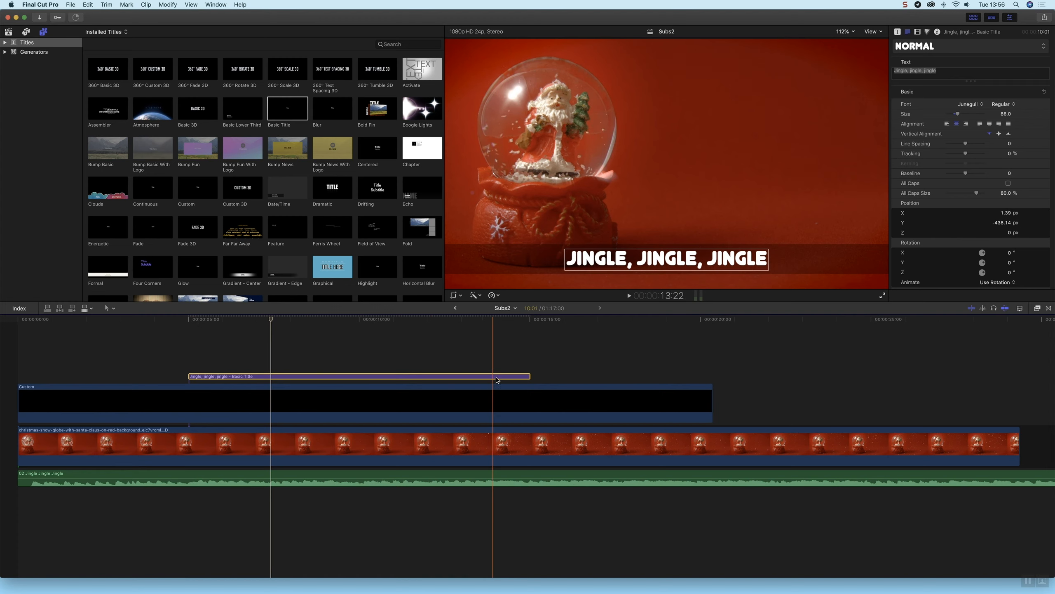
drag(529, 377, 267, 388)
Step: Duplicate the trimmed title directly after the original and play the song there to hear the second lyric
click(231, 376)
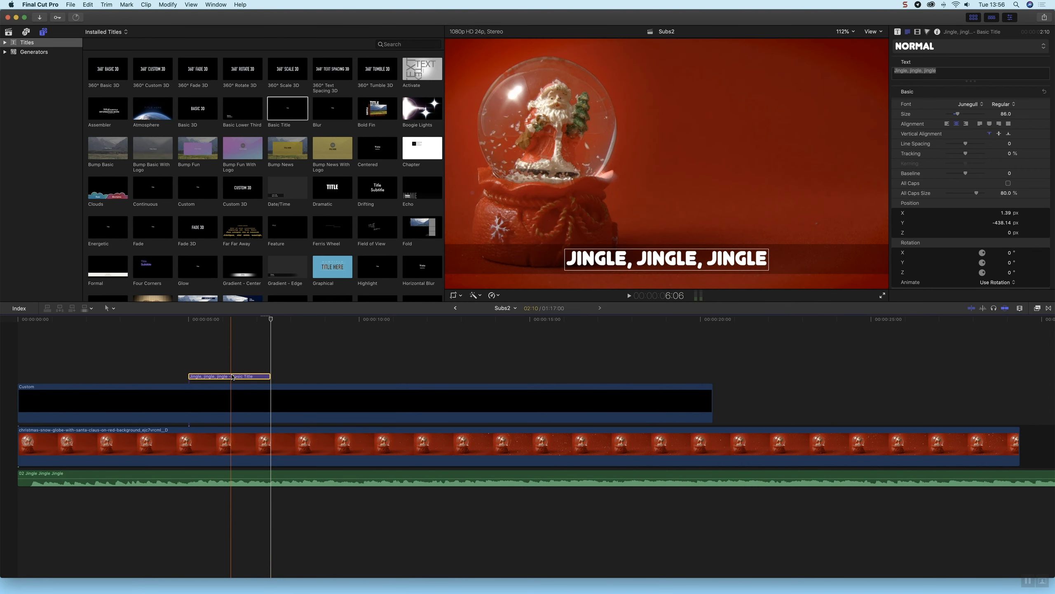
drag(232, 377, 313, 378)
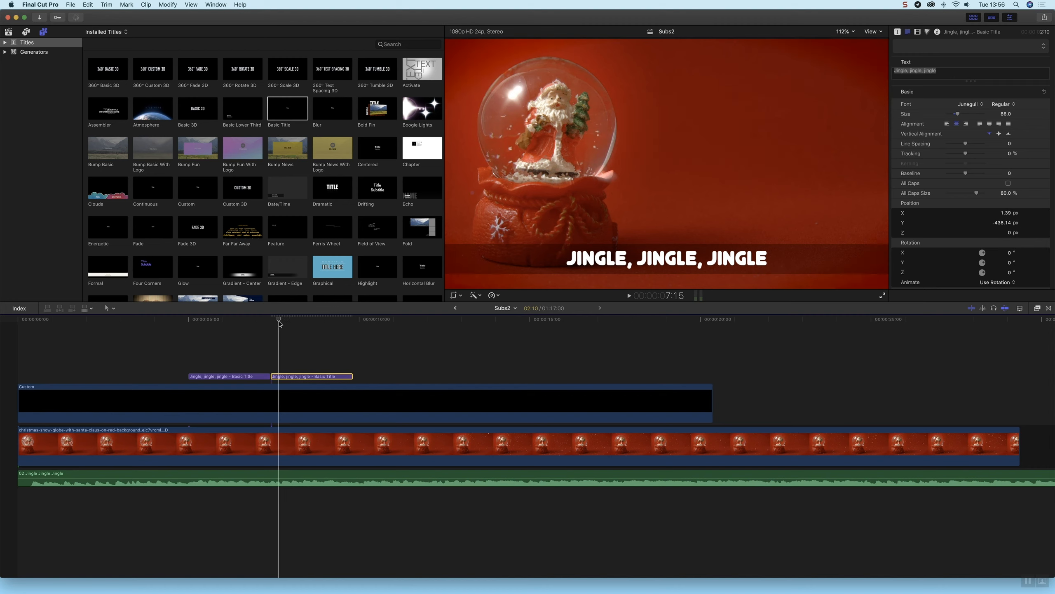
key(space)
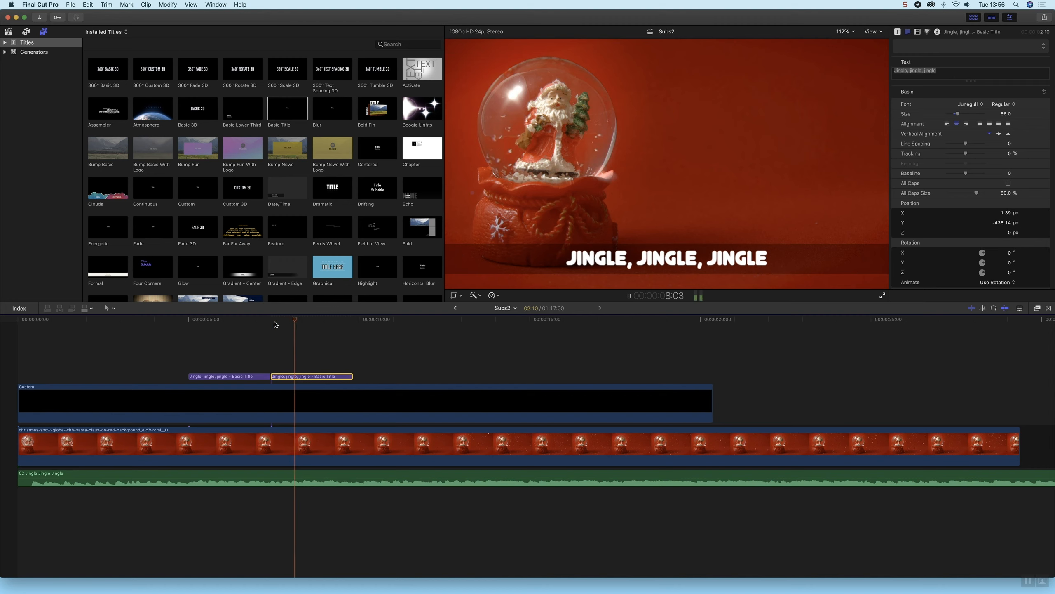
key(space)
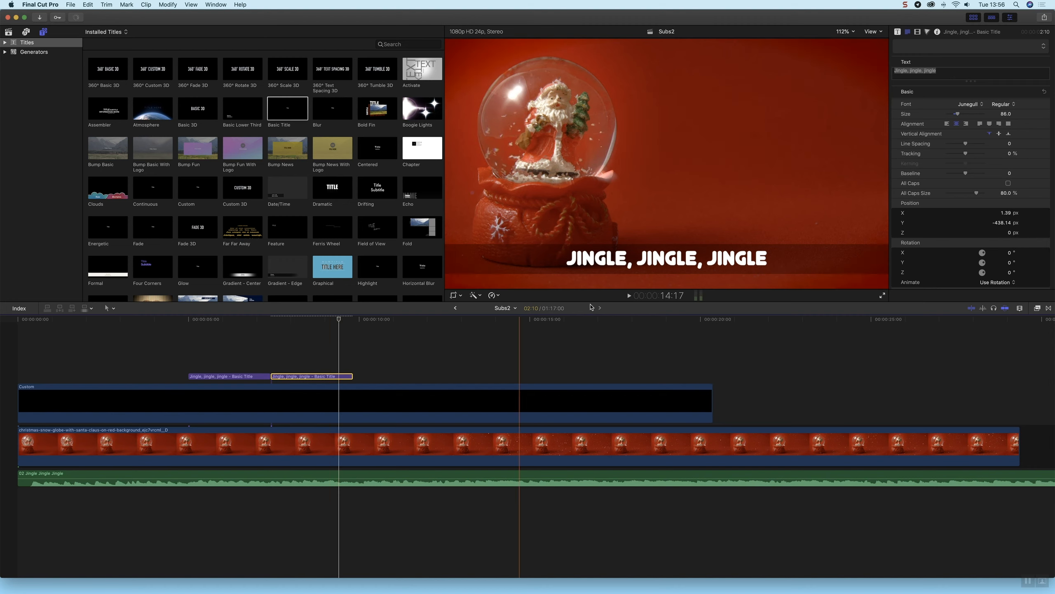
Step: Replace the duplicated title's text with "You will hear my sleigh bells ring" and finish the text editing
click(762, 260)
double_click(763, 260)
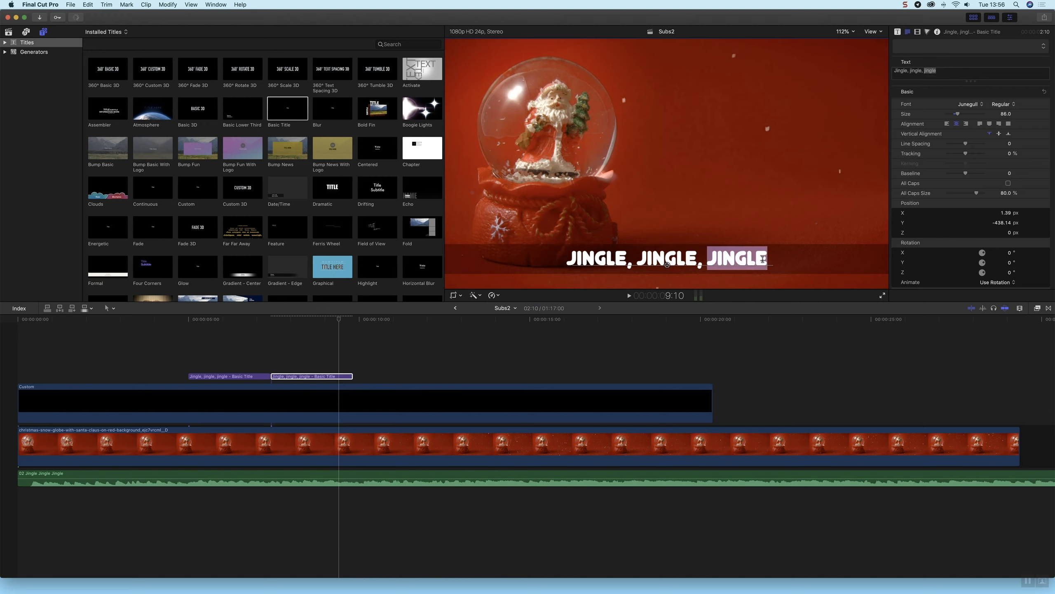
key(BackSpace)
key(BackSpace)
key(BackSpace)
key(BackSpace)
key(BackSpace)
key(BackSpace)
key(BackSpace)
key(BackSpace)
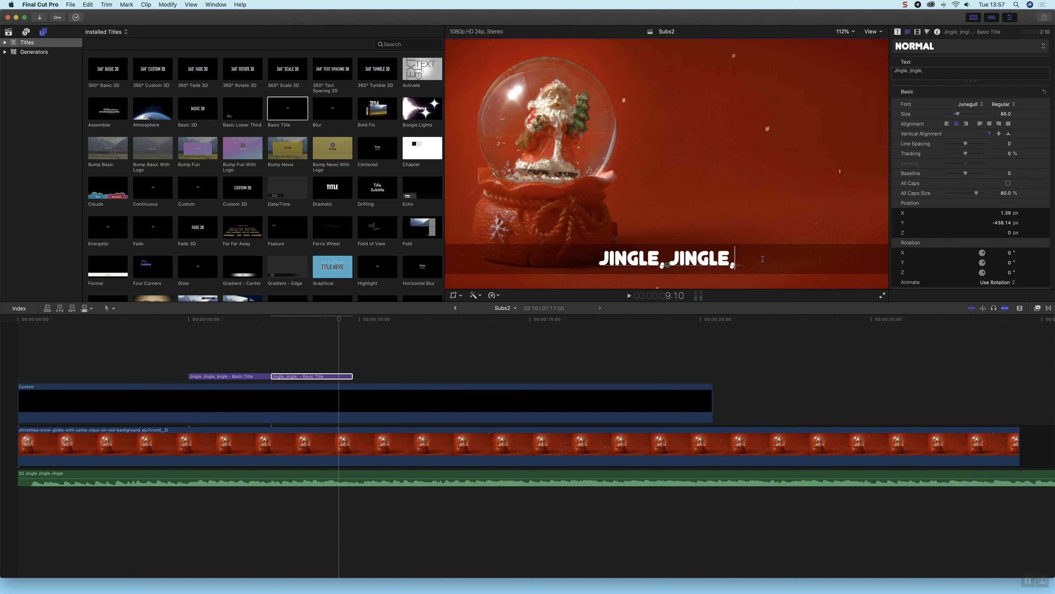
key(BackSpace)
key(BackSpace)
key(BackSpace)
key(BackSpace)
key(BackSpace)
key(BackSpace)
key(BackSpace)
key(BackSpace)
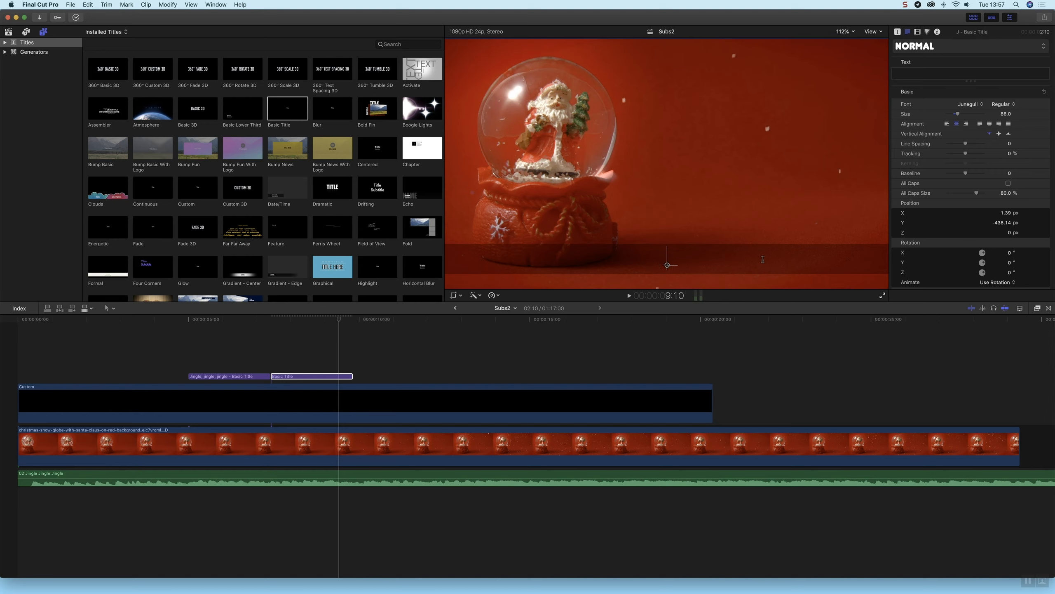
text(Yp)
key(BackSpace)
text(ou)
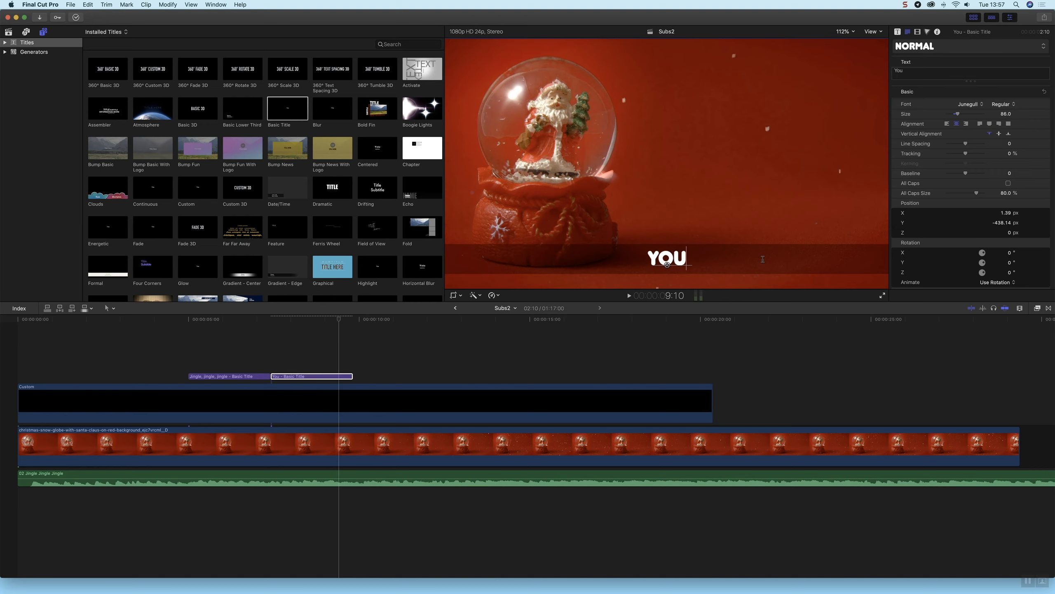
text( will hear my sleigh bell)
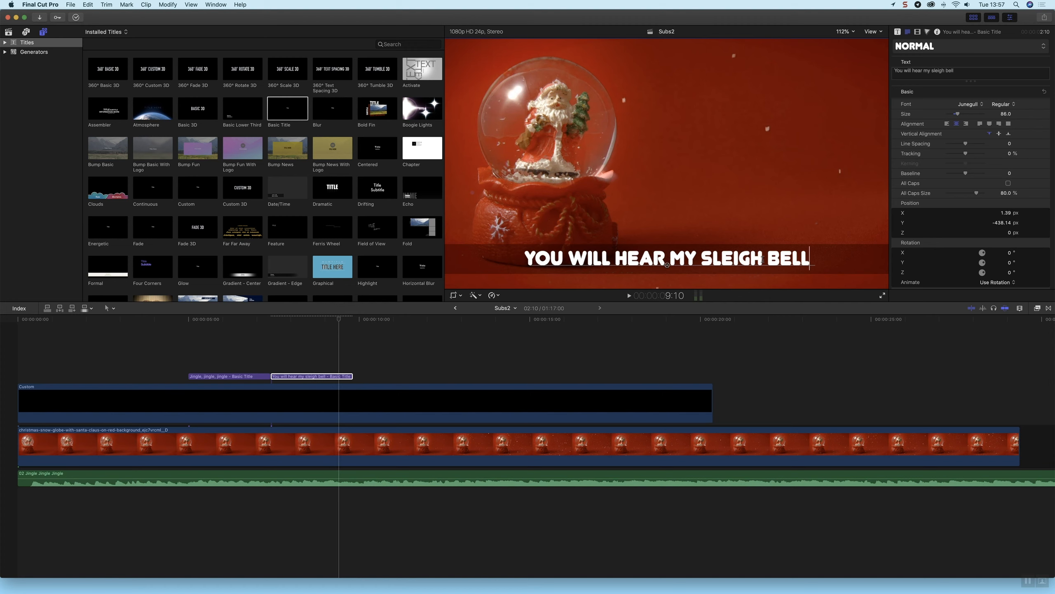
text(s ring)
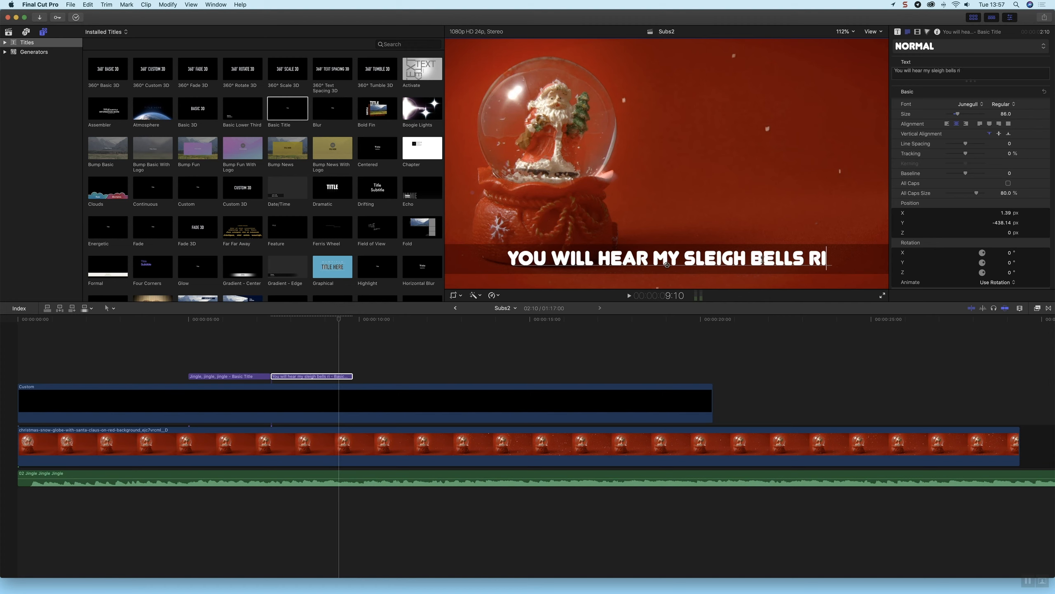
click(239, 344)
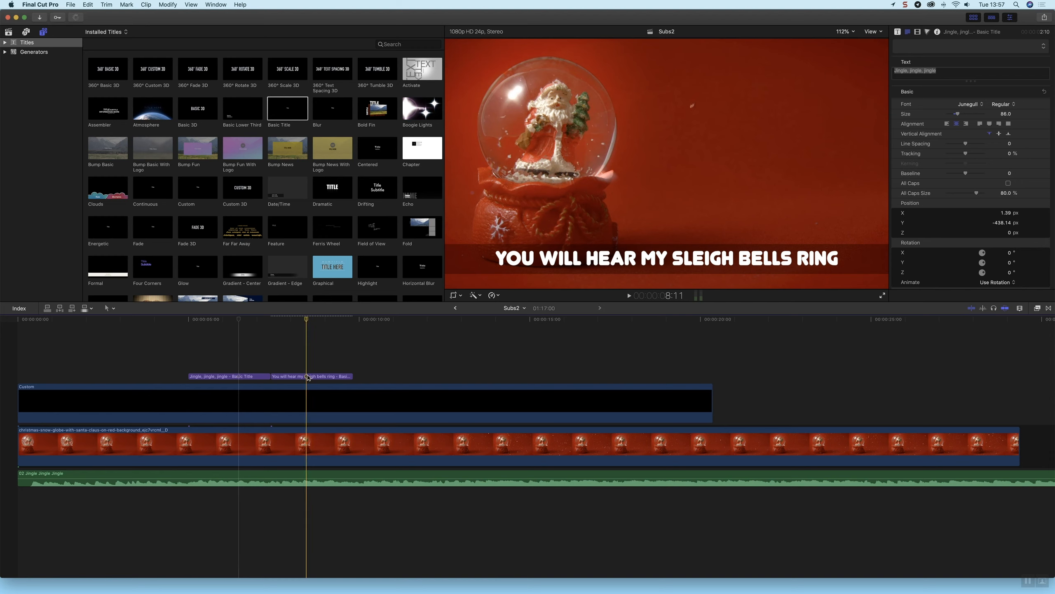
Step: Duplicate the sleigh bells title directly after itself and play the song there to hear the third lyric
click(308, 377)
drag(308, 378, 392, 376)
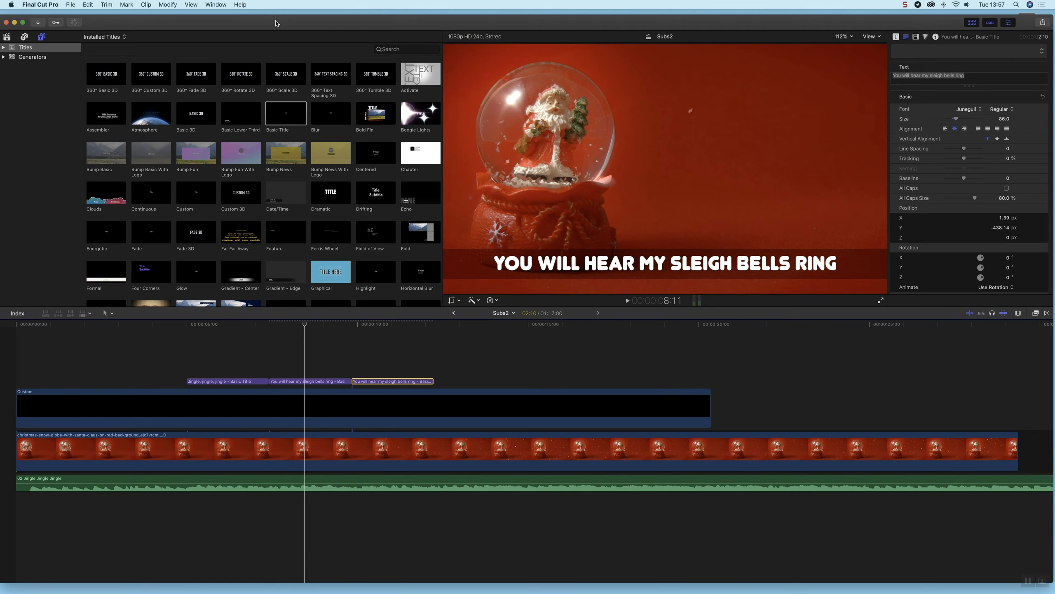
drag(281, 24, 282, 19)
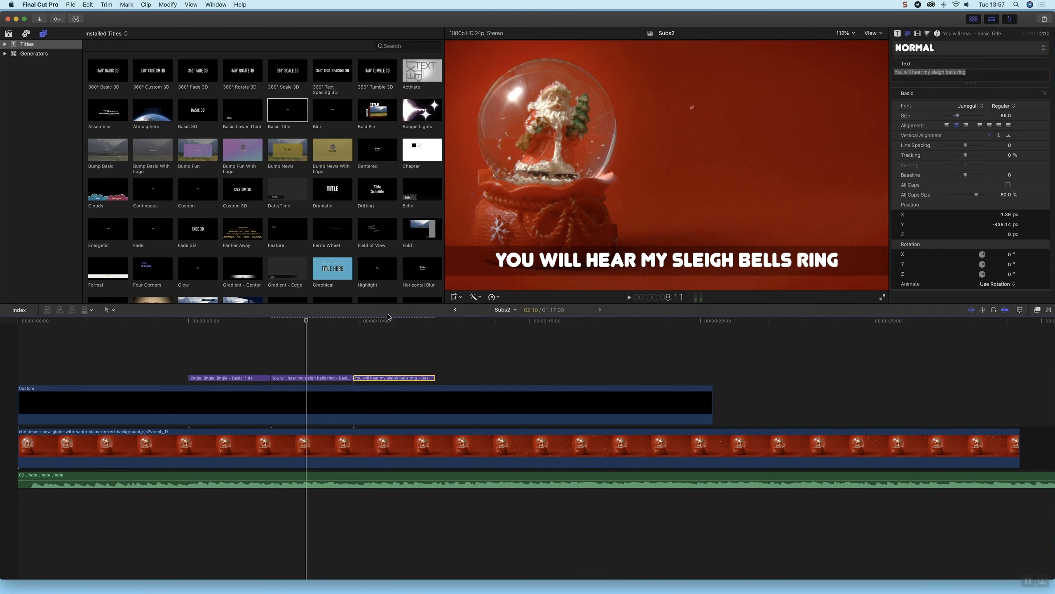
click(362, 322)
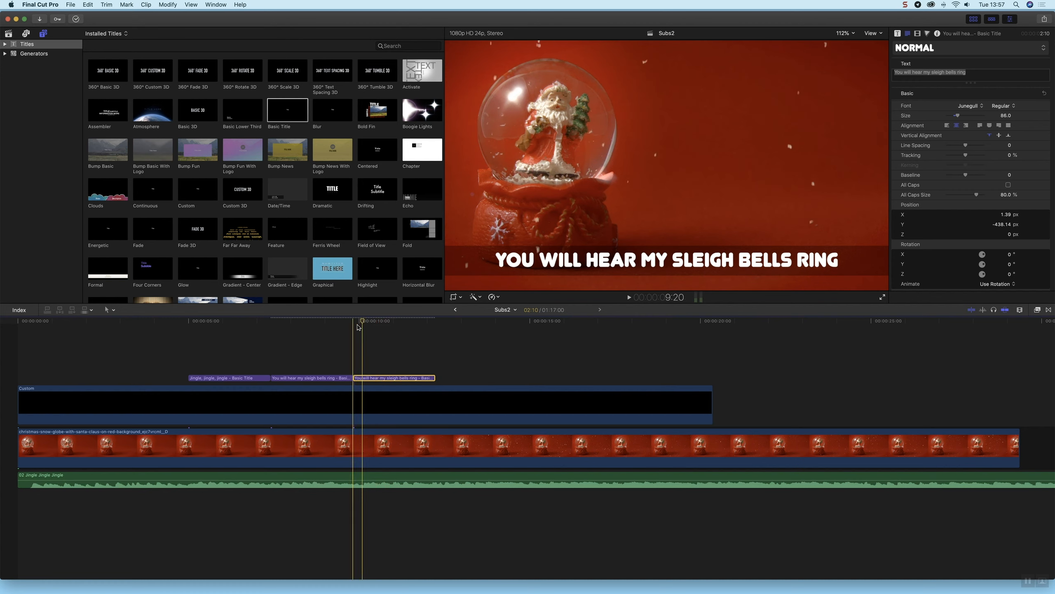
key(space)
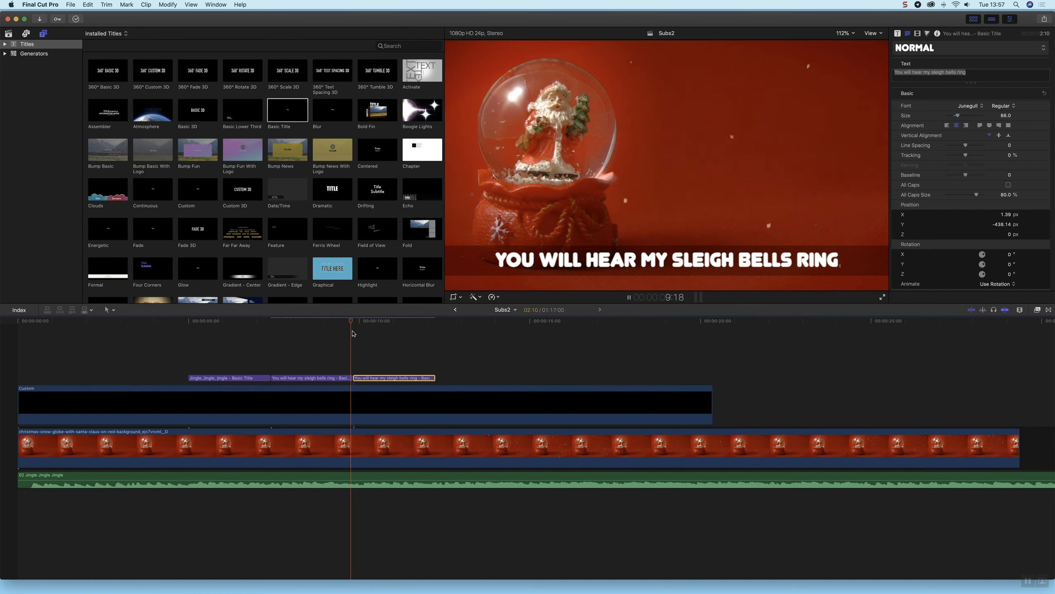
key(space)
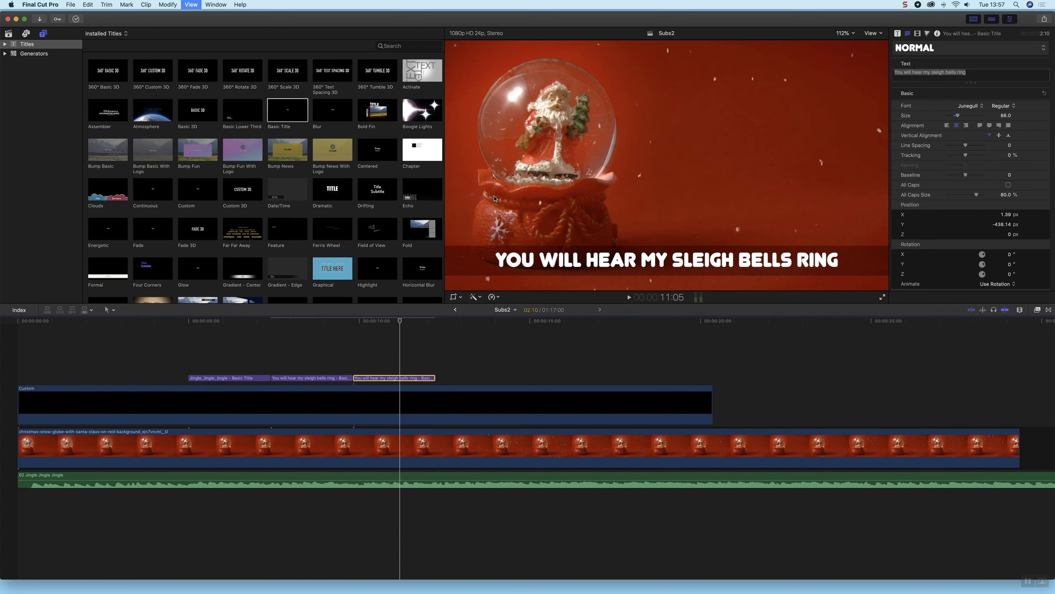
Step: Try replacing the third title's first word with "I am" and delete that title from the timeline
double_click(512, 262)
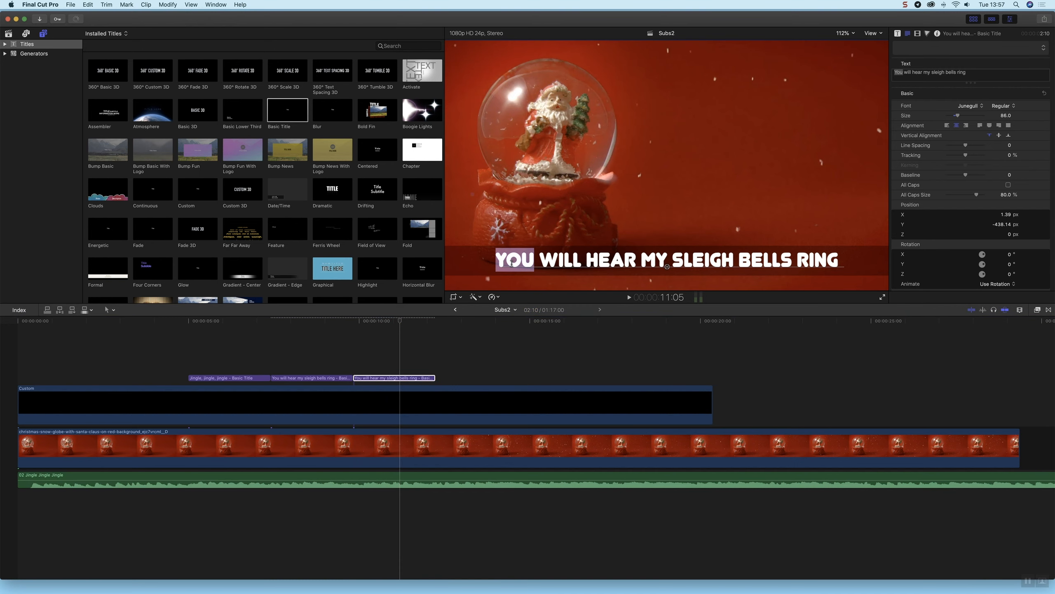
text(I am ol)
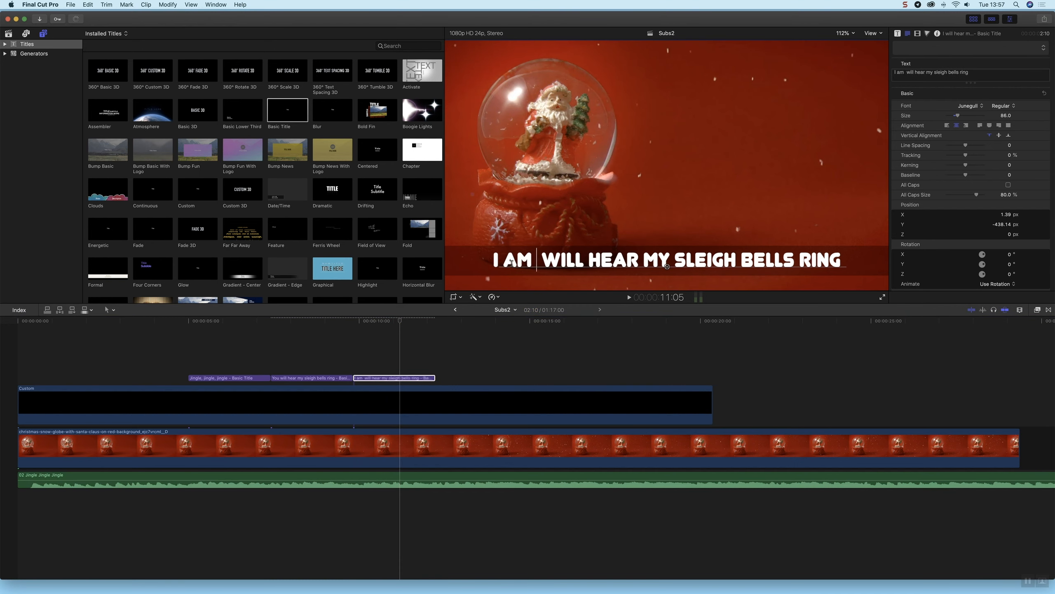
click(419, 377)
key(Delete)
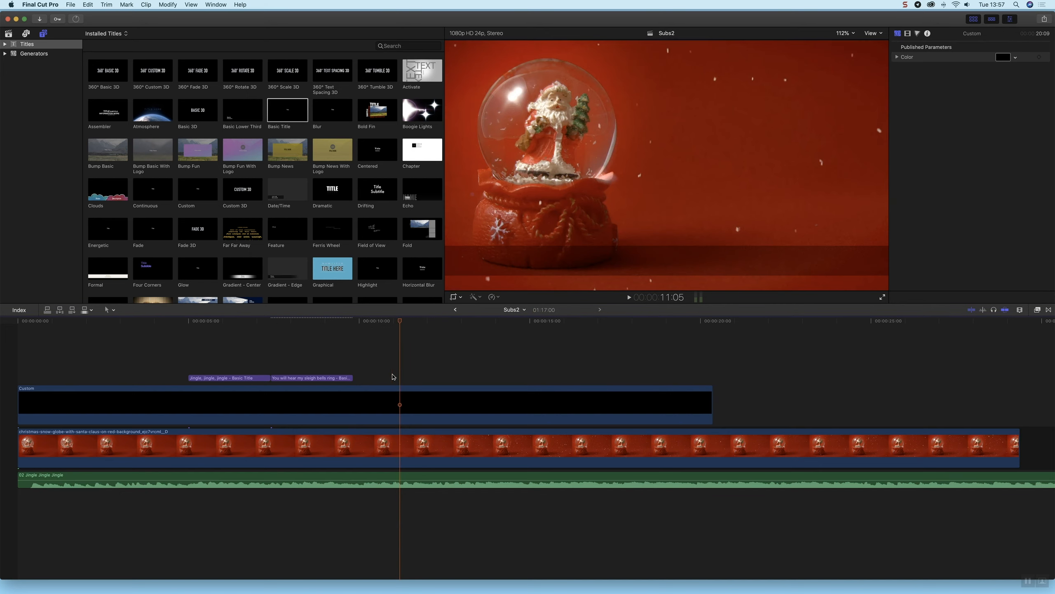
Step: Extend the end of the sleigh bells title until it is about 2:17 long
click(351, 325)
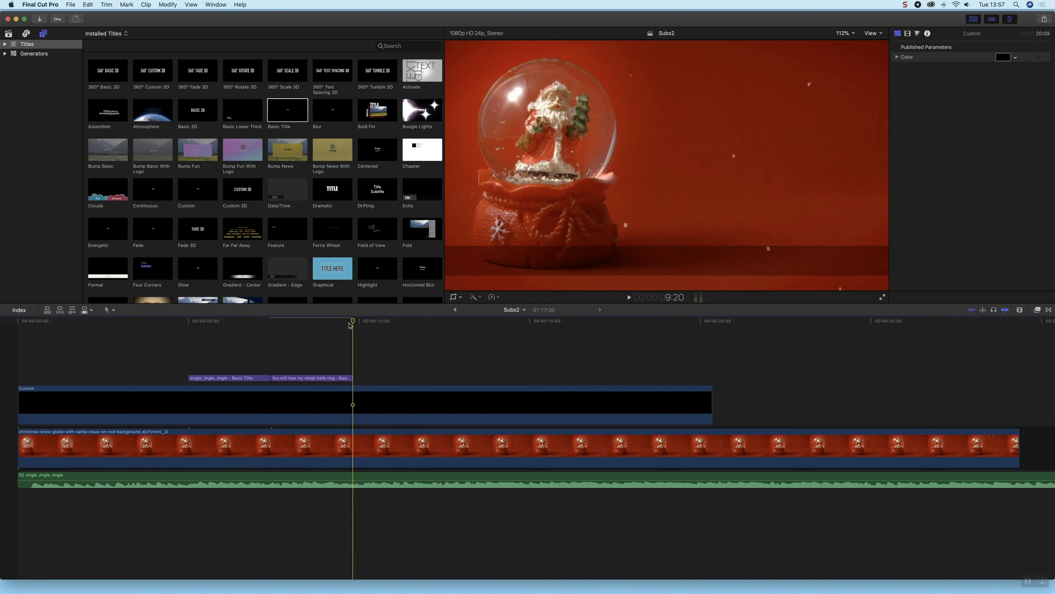
drag(351, 325, 270, 320)
drag(354, 378, 361, 378)
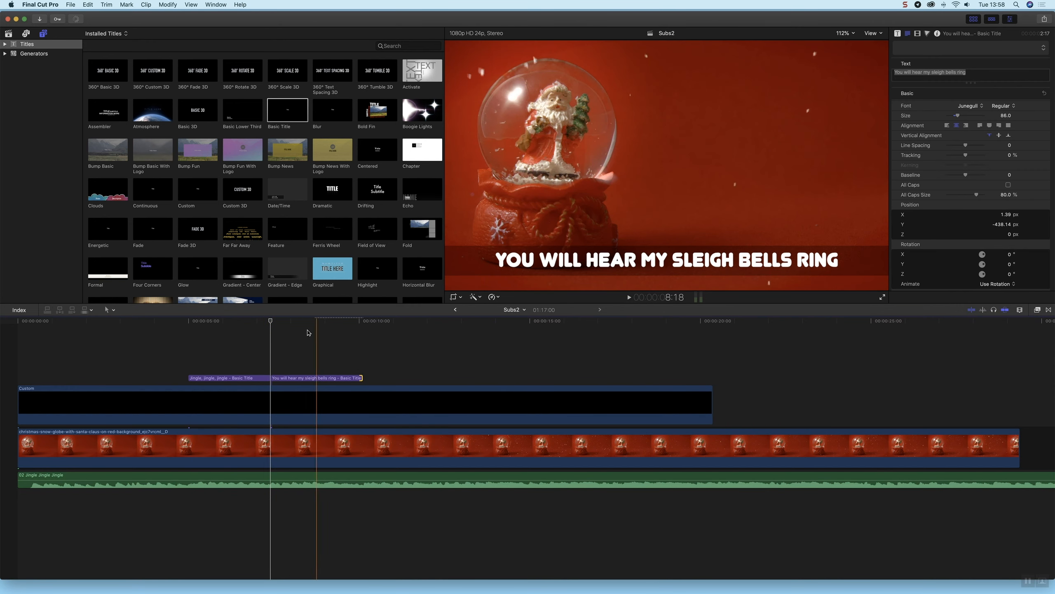
Step: Play the song from 7:02 across the change between the two titles and check the second title's end
click(328, 329)
click(264, 328)
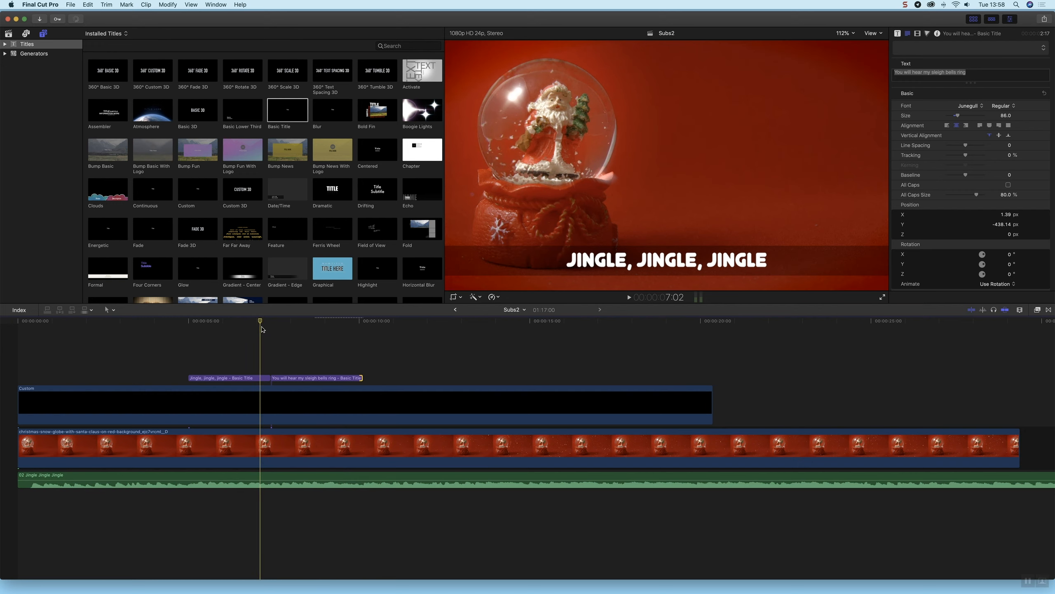
key(space)
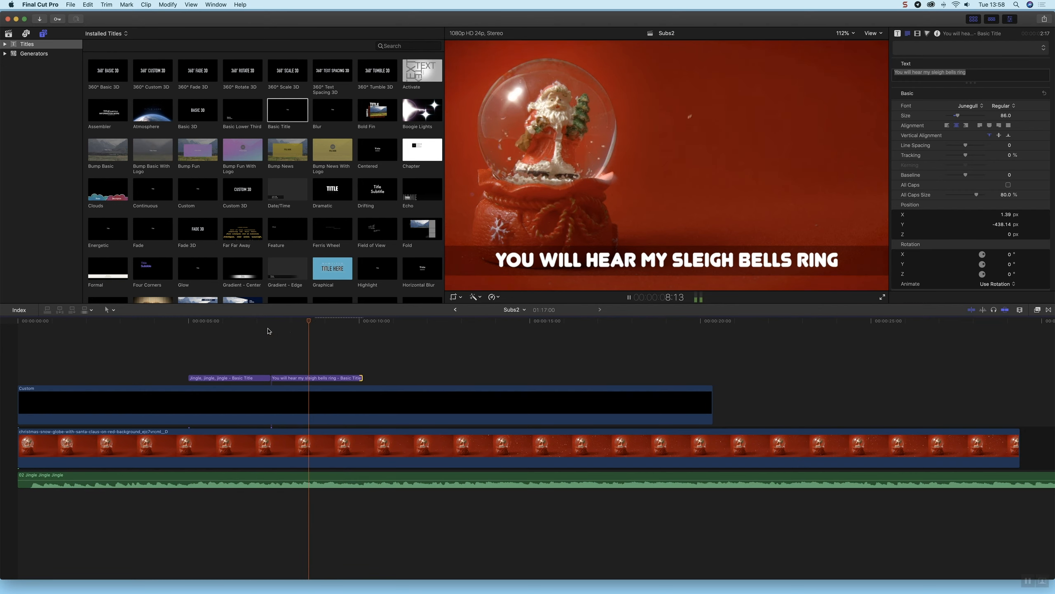
key(space)
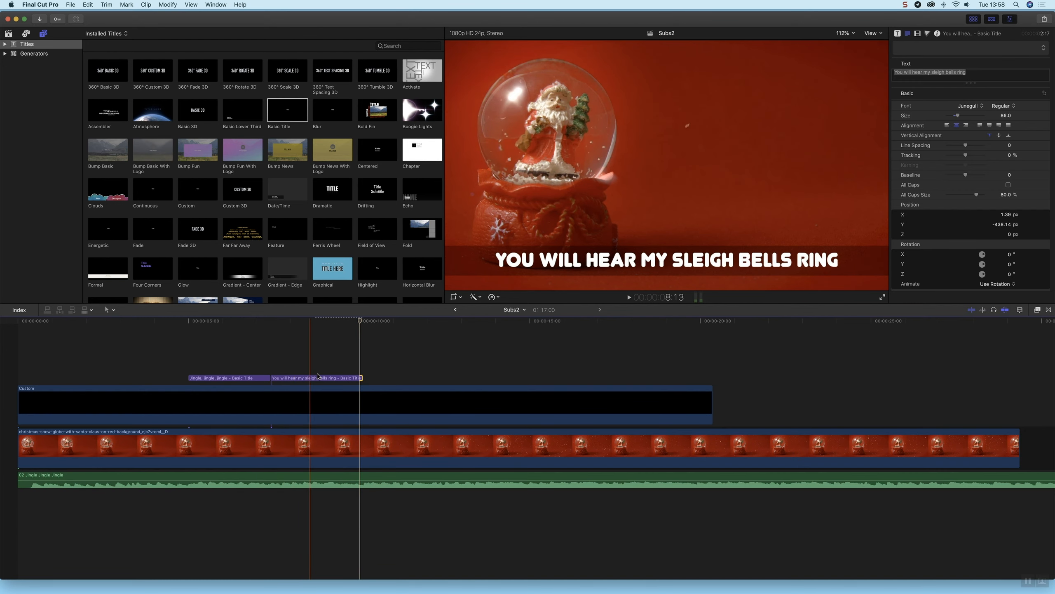
click(378, 341)
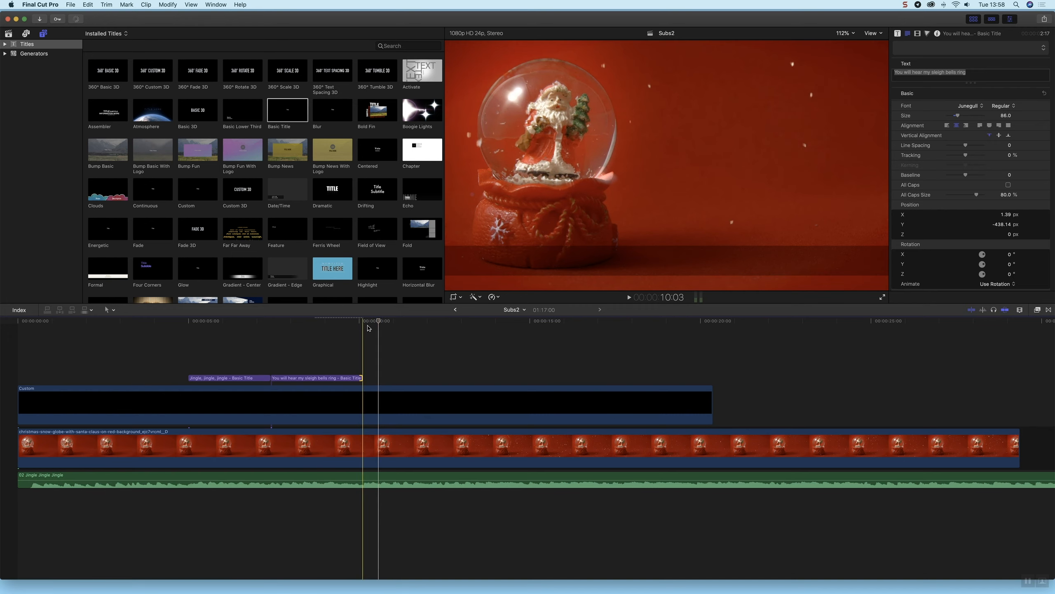
click(363, 324)
drag(361, 379, 362, 379)
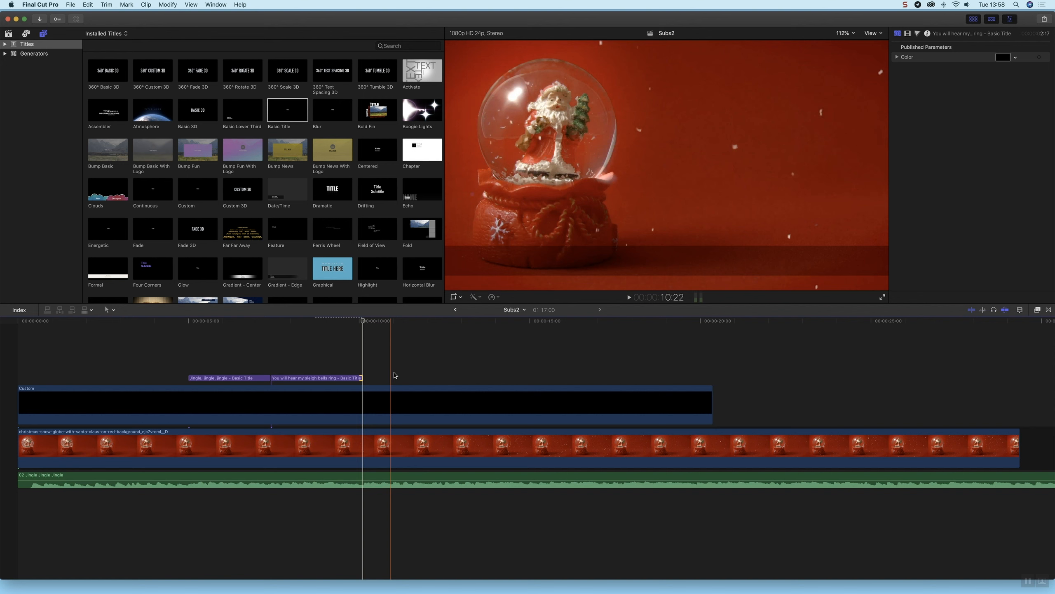
Step: Place the playhead at 7:10 and select the cut between the two lyric titles with the Trim tool
click(275, 323)
key(Up)
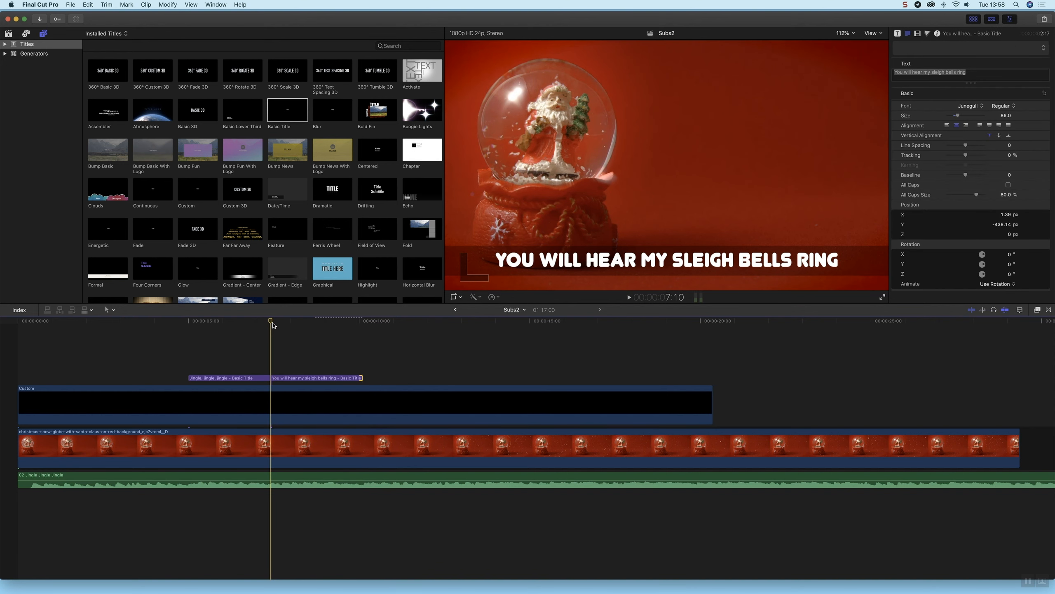
click(109, 310)
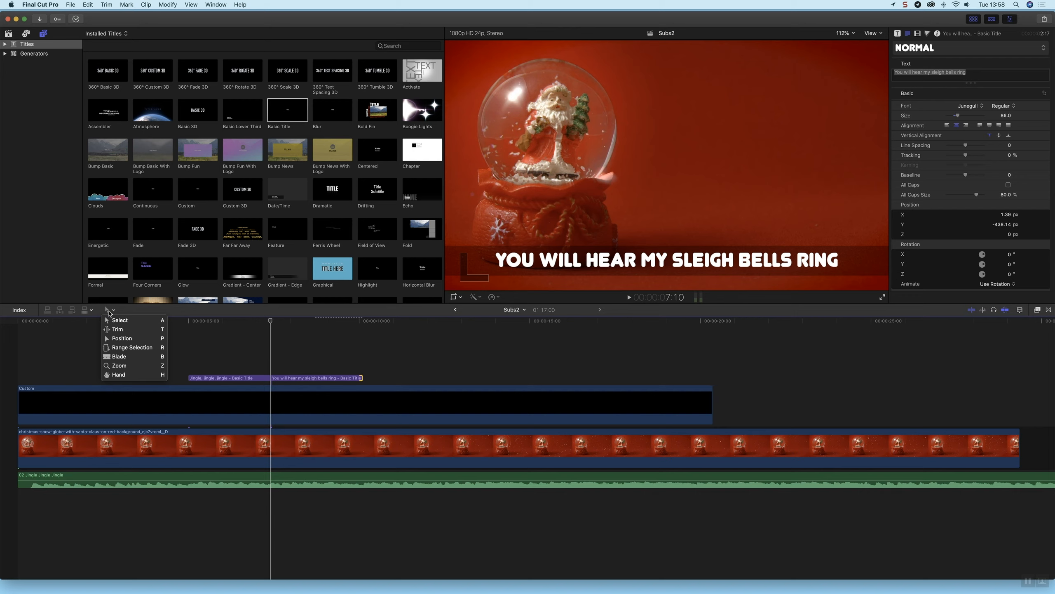
click(117, 329)
click(270, 380)
mouse_move(271, 379)
mouse_down()
mouse_move(251, 380)
mouse_move(291, 380)
mouse_move(270, 381)
mouse_up()
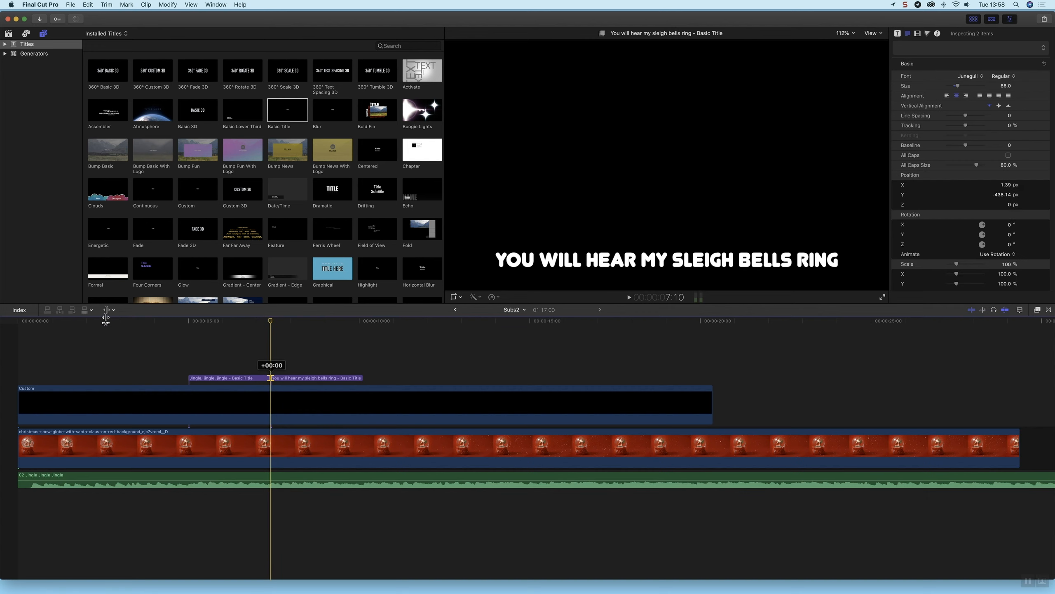
Step: Roll the cut between the two lyric titles slightly later with the Trim tool
click(111, 310)
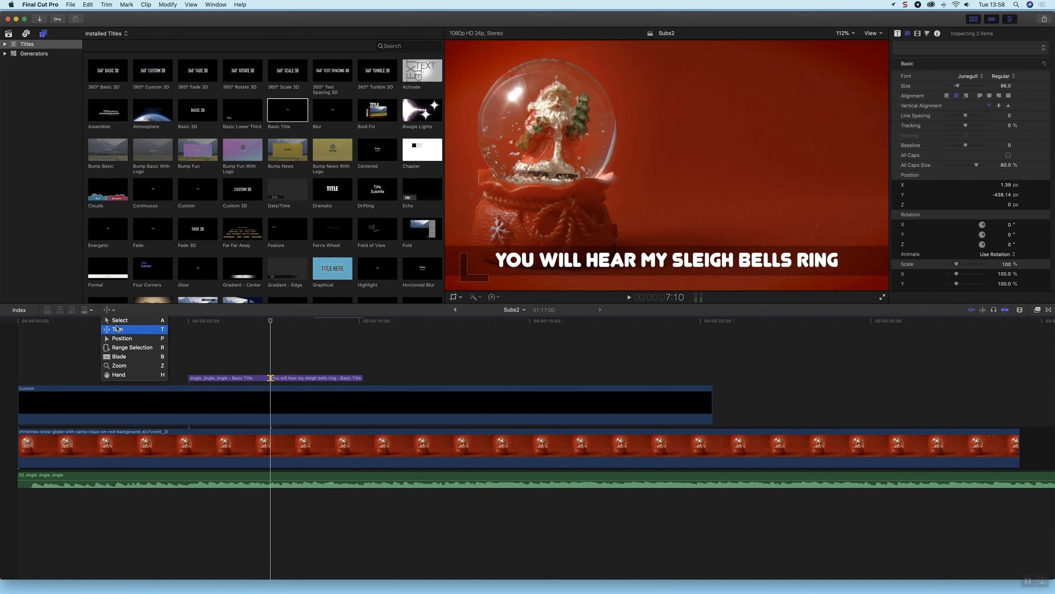
click(118, 329)
mouse_move(270, 379)
mouse_down()
mouse_move(295, 379)
mouse_move(256, 379)
mouse_move(279, 379)
mouse_up()
Step: Play from 6:07 to find where the lyric changes and roll the cut between the titles back to about 7:08
drag(269, 324, 233, 327)
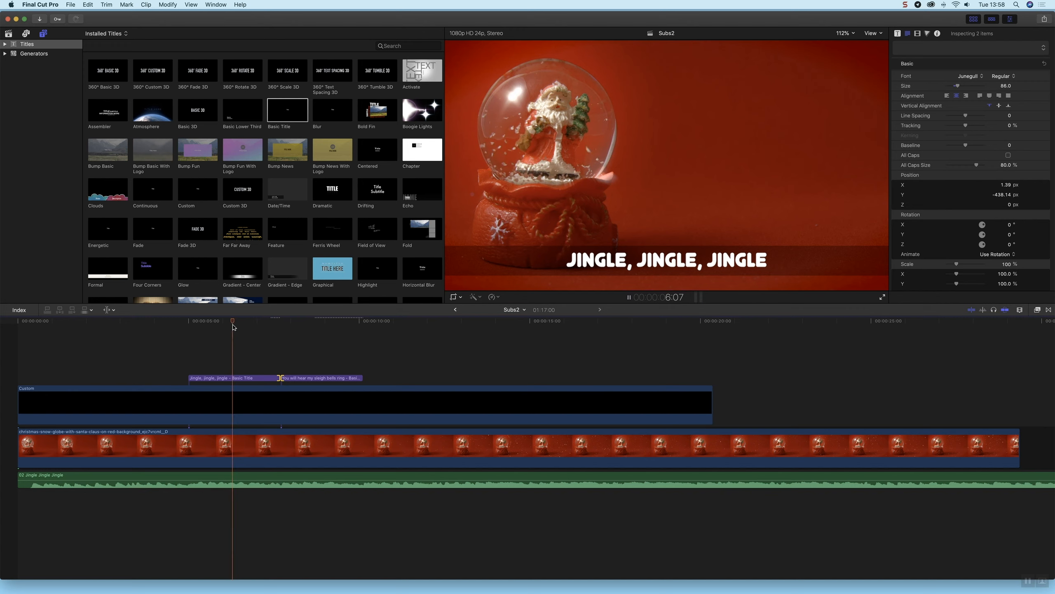
key(space)
click(269, 324)
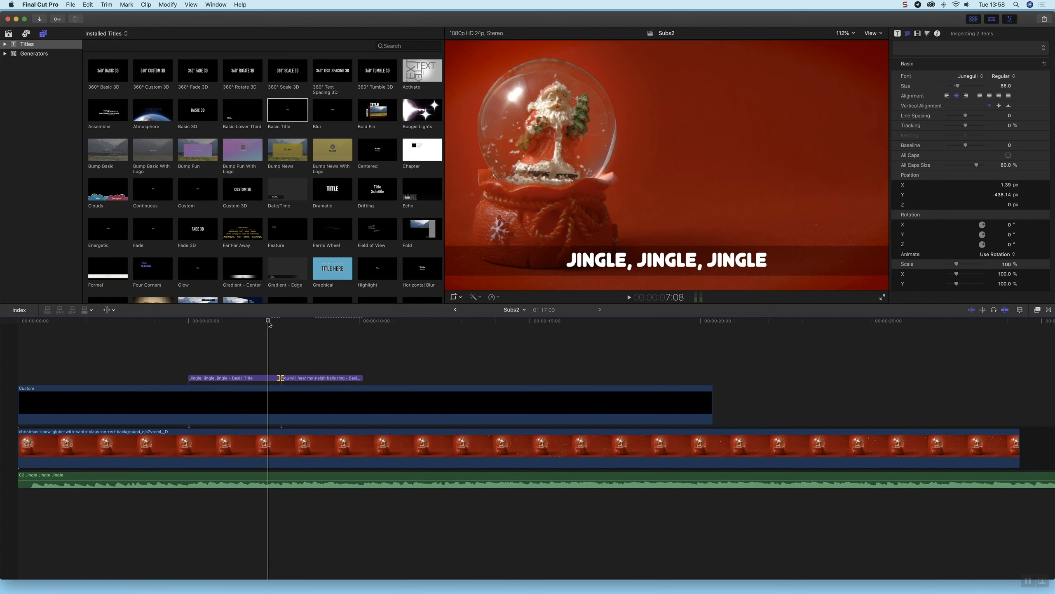
drag(271, 380, 270, 380)
Step: Play the song across the adjusted cut and again from 5:00 to check the title timing
click(254, 323)
key(space)
key(space)
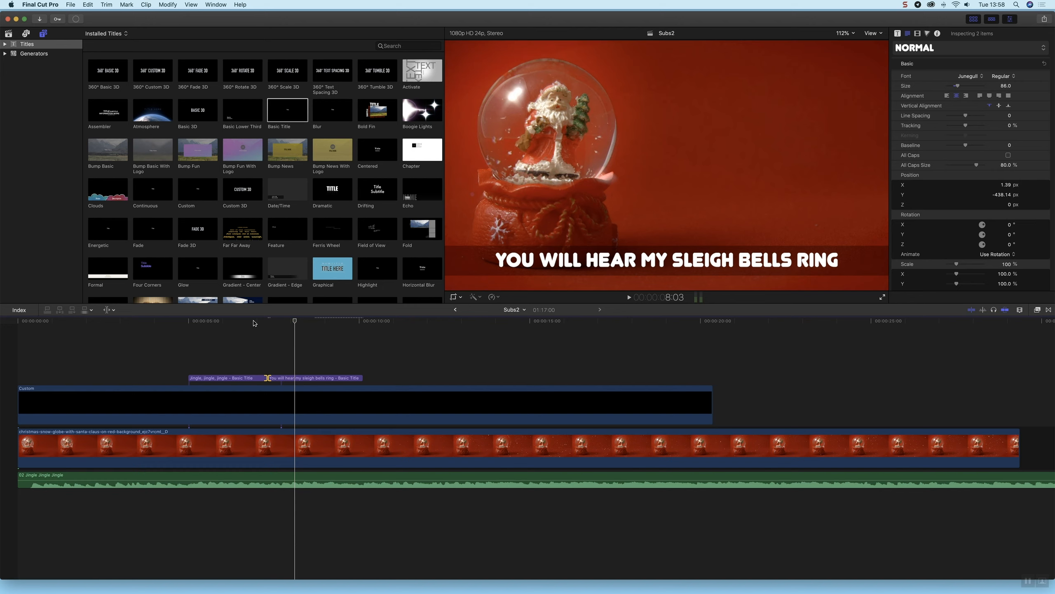
drag(269, 379, 267, 380)
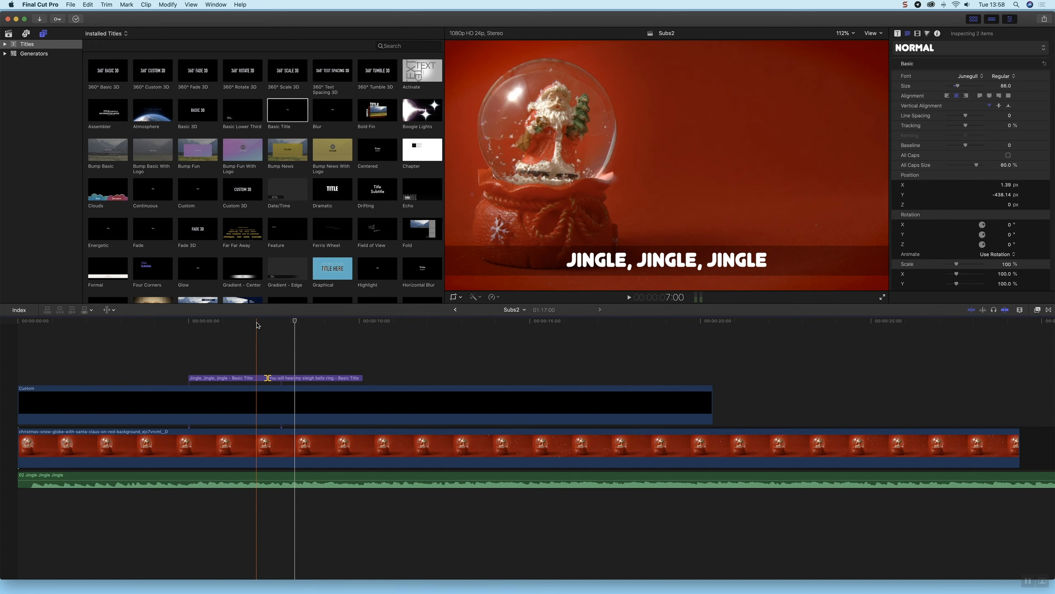
drag(257, 324, 193, 333)
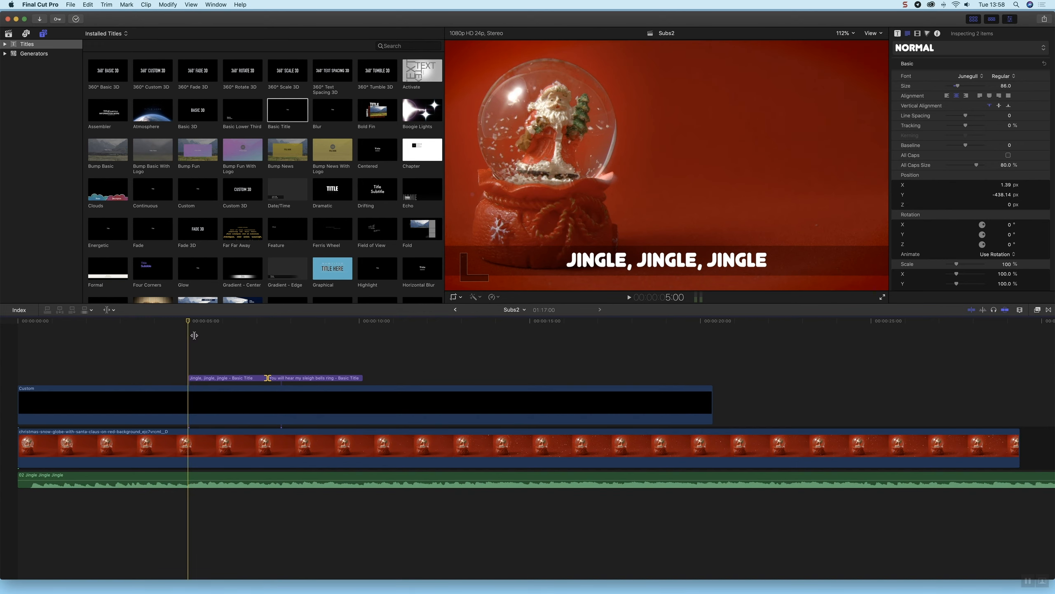
key(space)
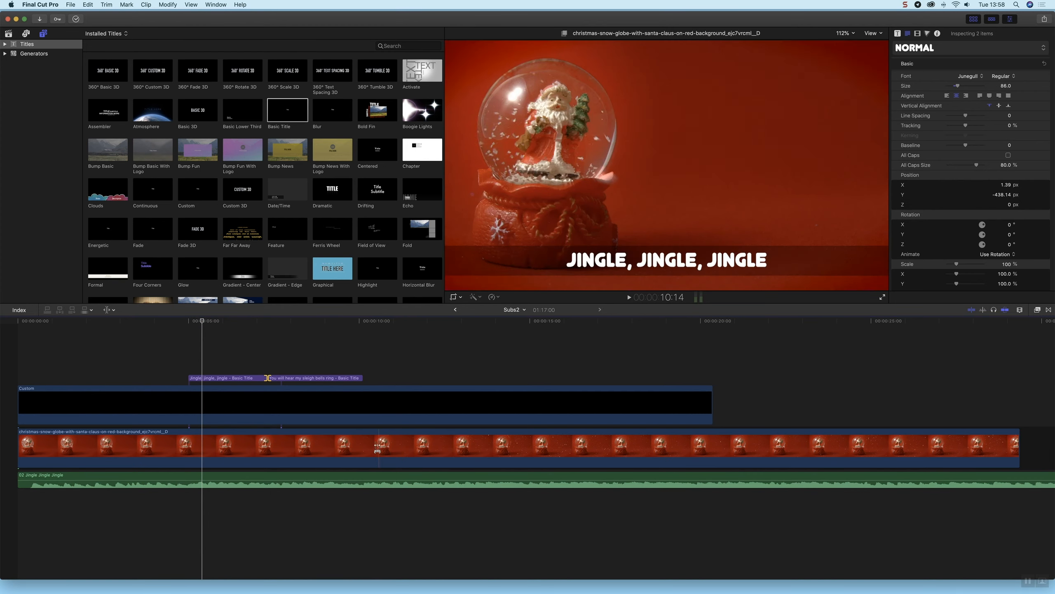
drag(198, 325, 191, 324)
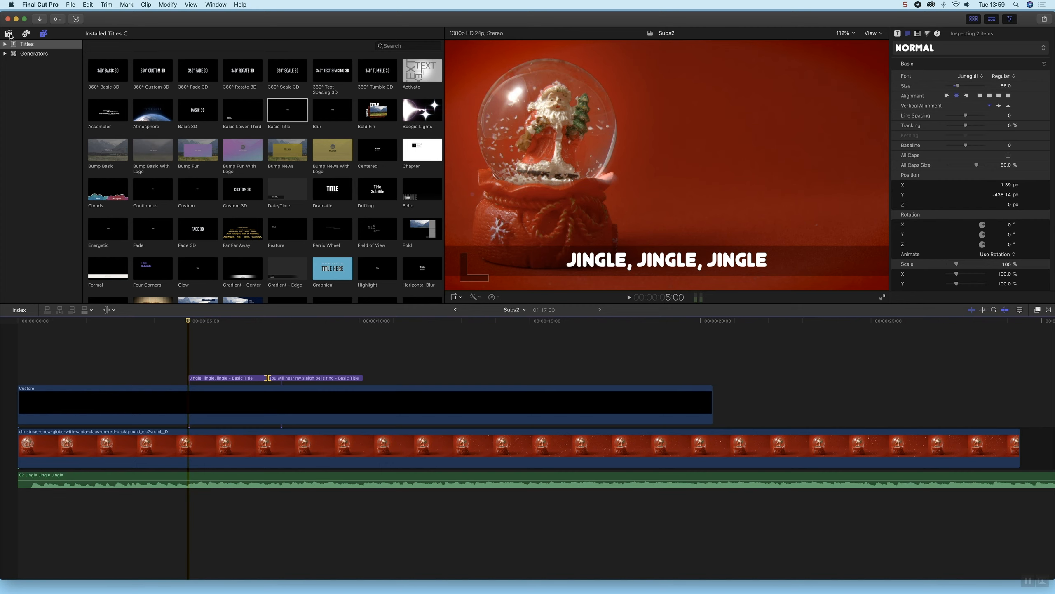
Step: Add a Shapes circle generator above the titles, starting at 5:00, and give it a green fill
click(8, 34)
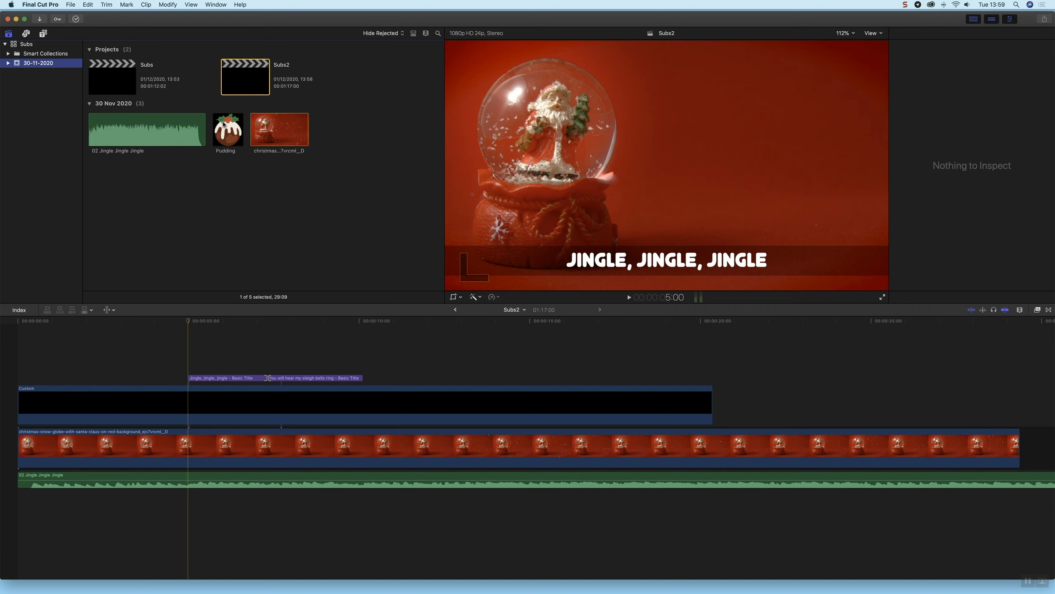
click(223, 121)
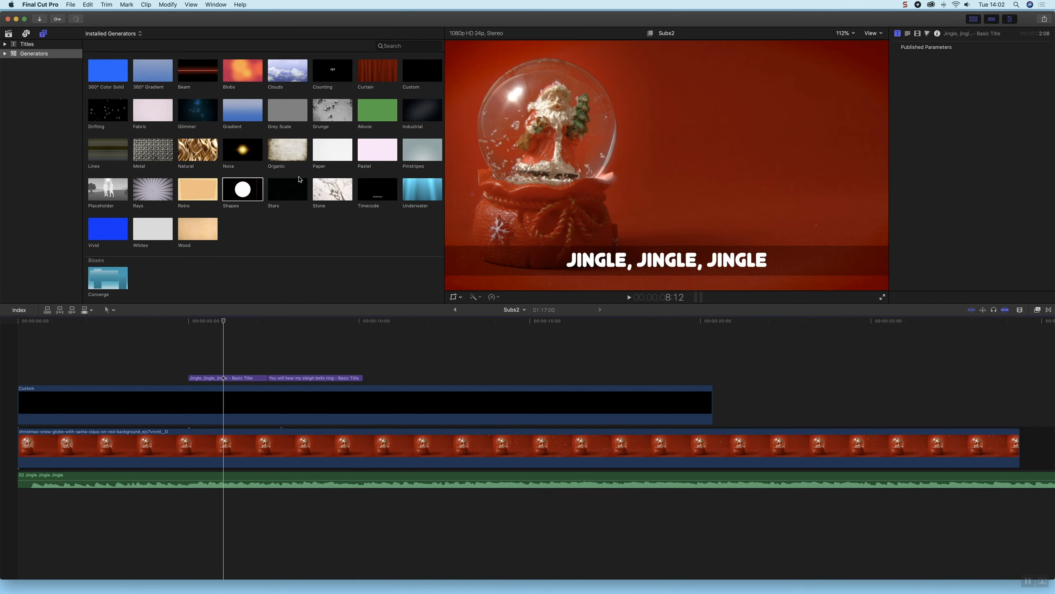
drag(251, 193, 221, 358)
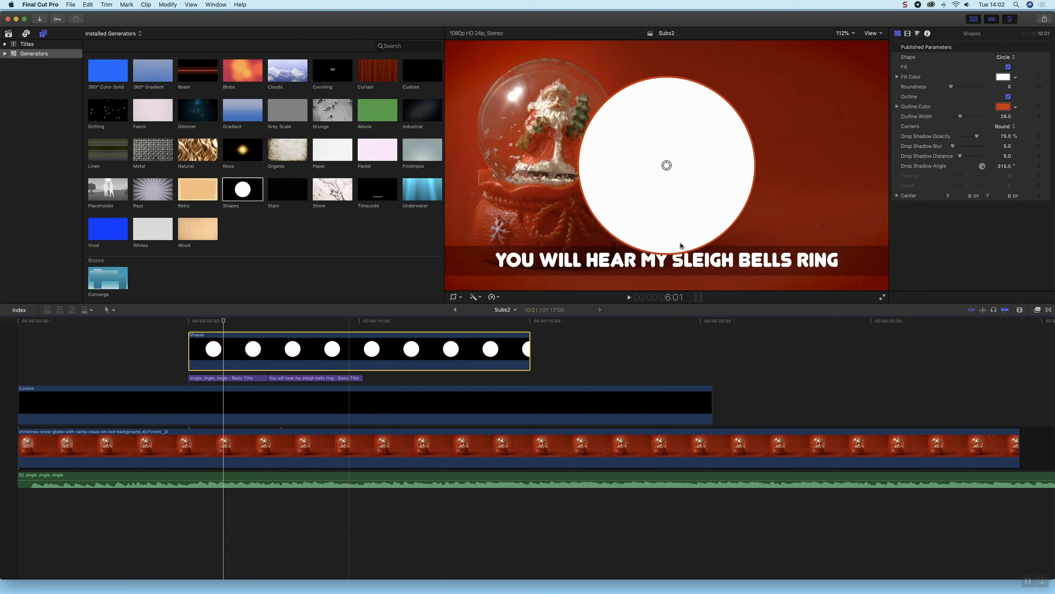
click(1016, 78)
click(1009, 112)
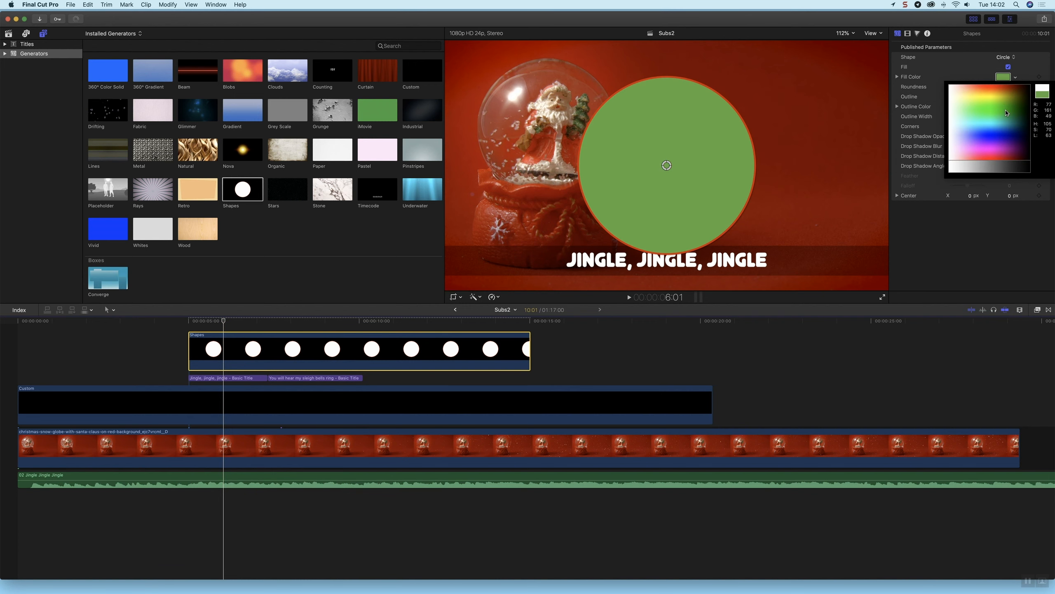
click(1005, 112)
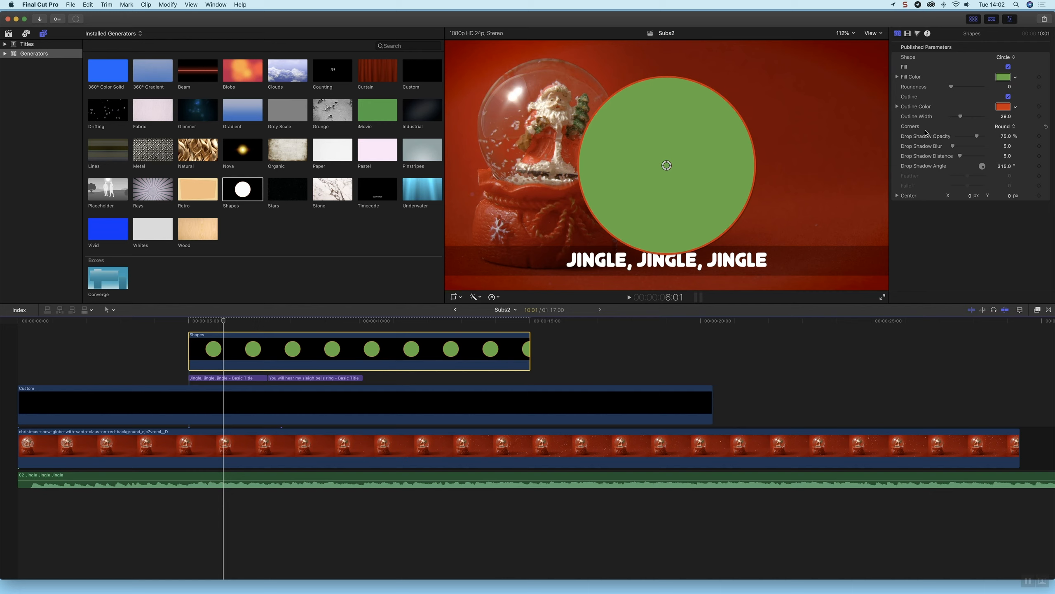
Step: Try the circle with roundness of about 150 as a small dot just above the lyric band, and delete the shape clip
drag(952, 88, 976, 88)
drag(673, 171, 829, 223)
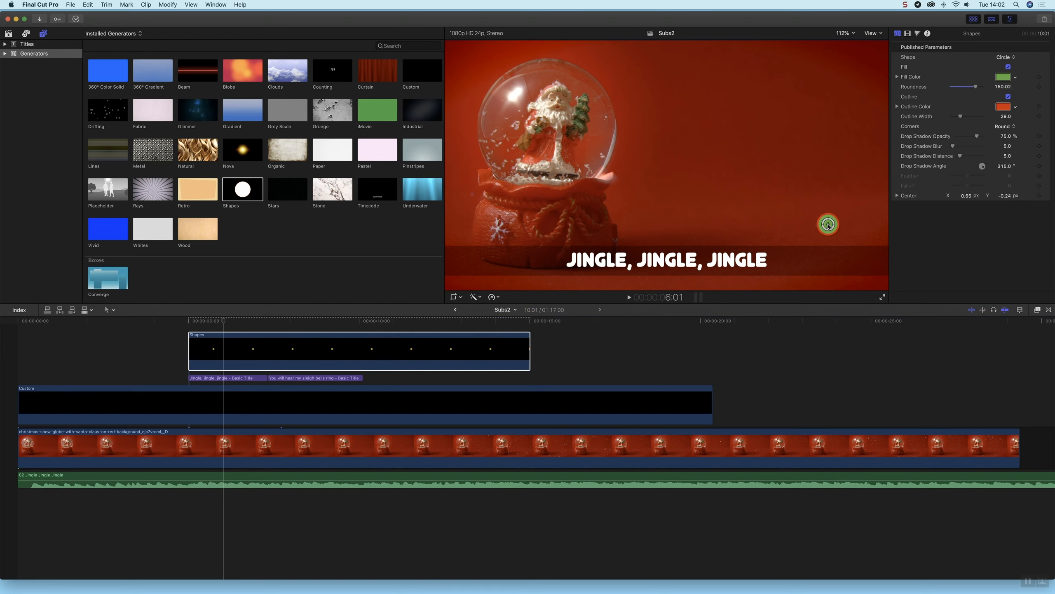
click(415, 365)
key(Delete)
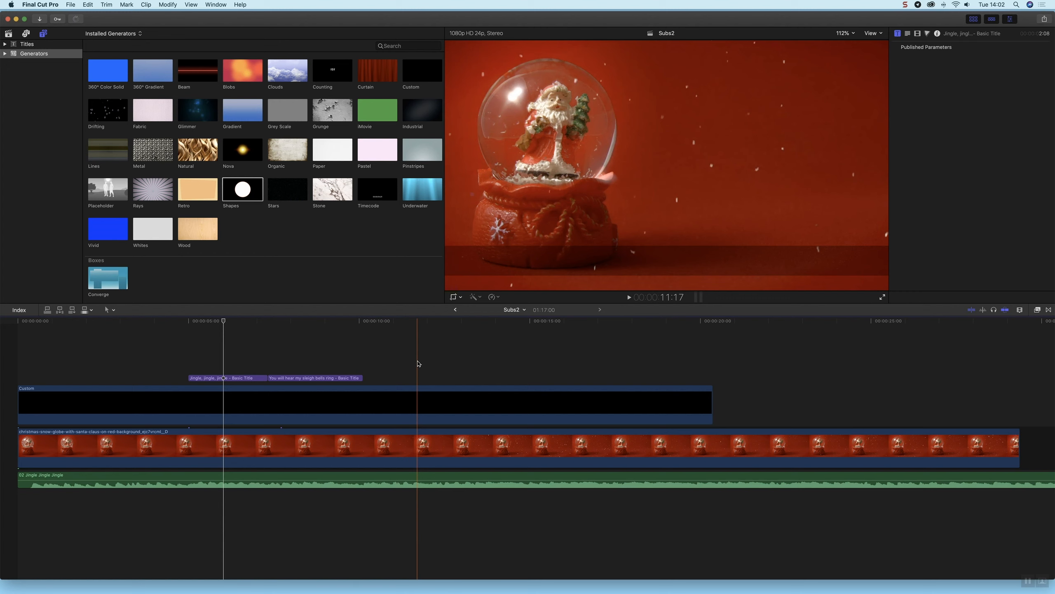
Step: Add the Pudding image above the first lyric title at 5:00 and trim it to the title's length, about 2:08
click(8, 33)
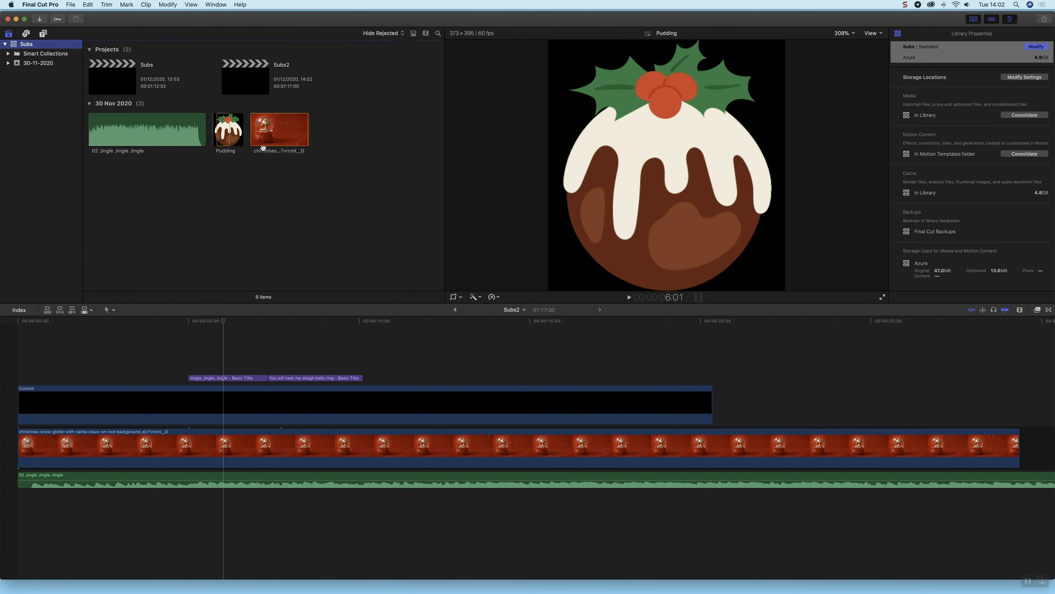
drag(227, 138, 188, 352)
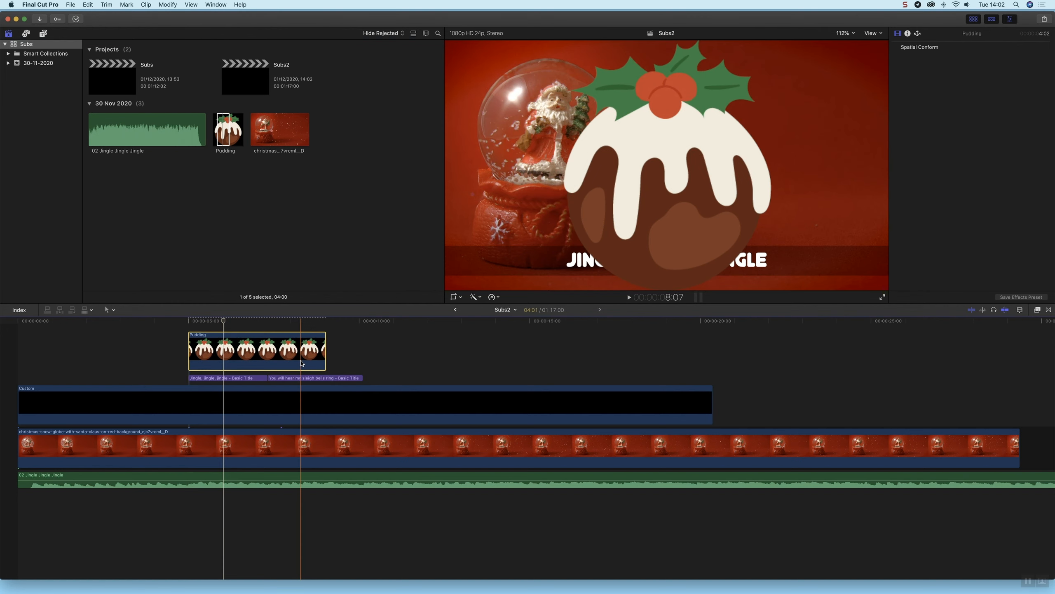
drag(324, 360, 267, 360)
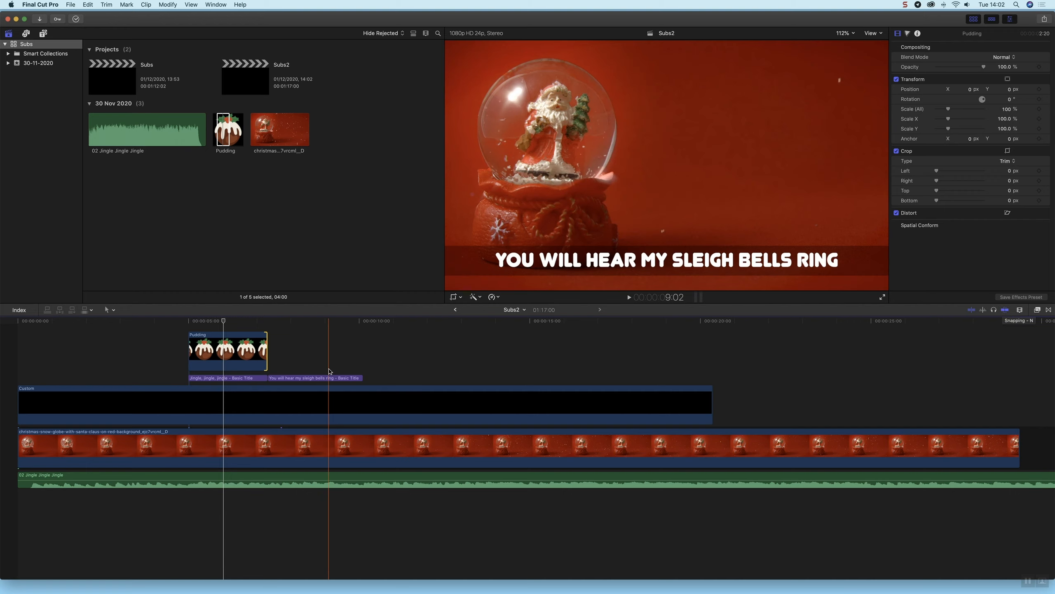
drag(265, 357, 249, 361)
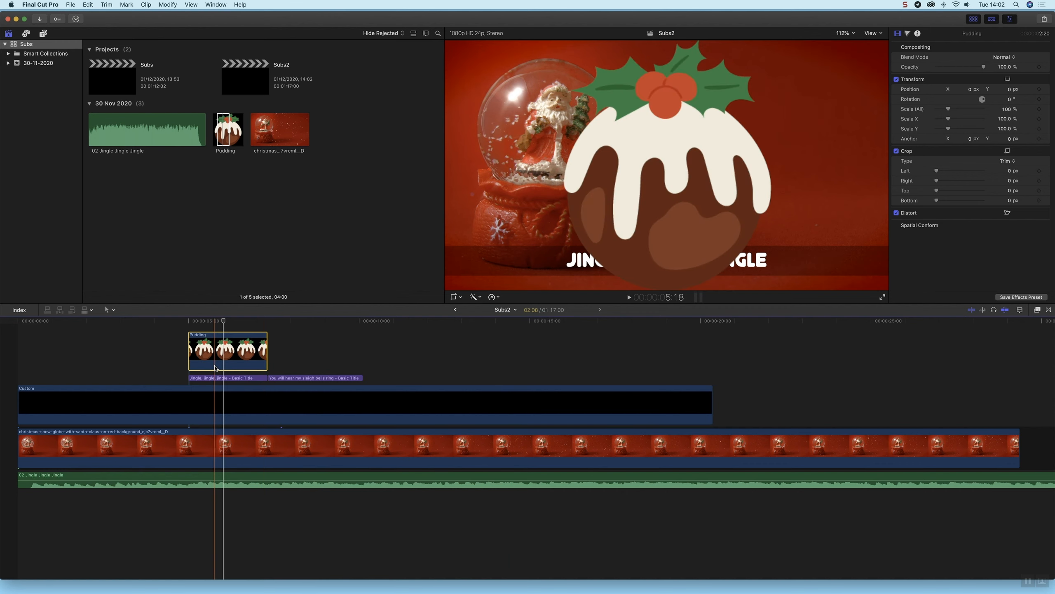
Step: Scale the pudding down to 11.53% and place it just outside the frame's left edge at X -1027.4, Y -282.6 px
drag(949, 109, 942, 109)
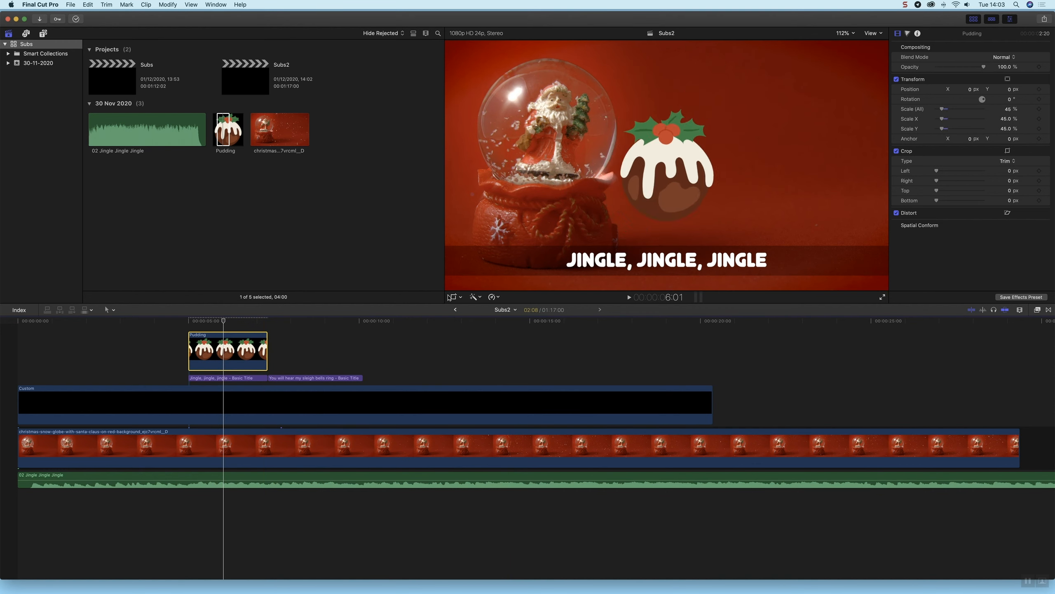
click(454, 297)
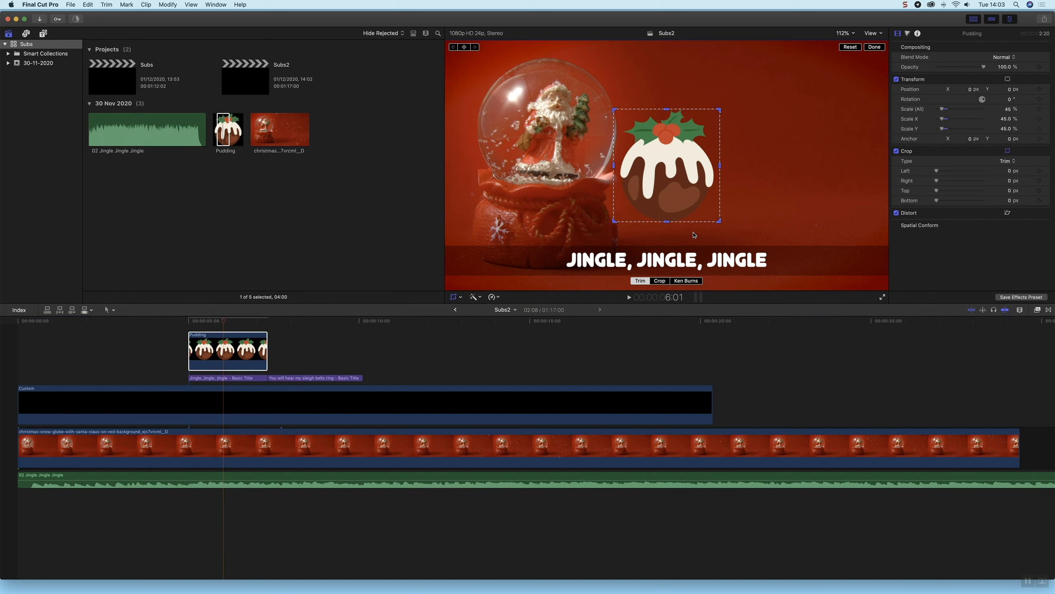
click(458, 298)
click(460, 297)
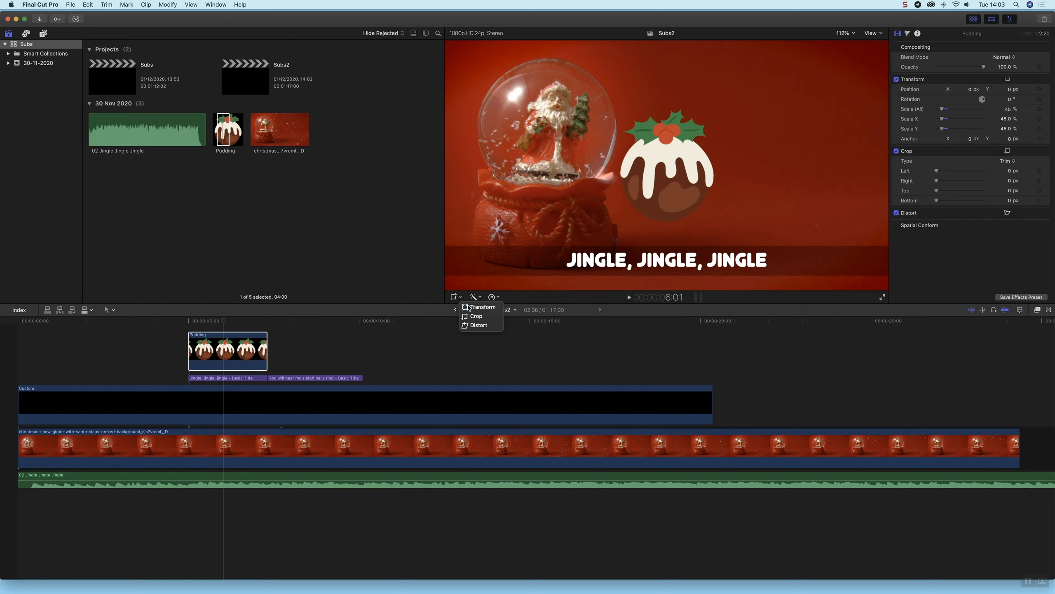
click(460, 304)
click(456, 298)
click(454, 297)
drag(720, 109, 690, 141)
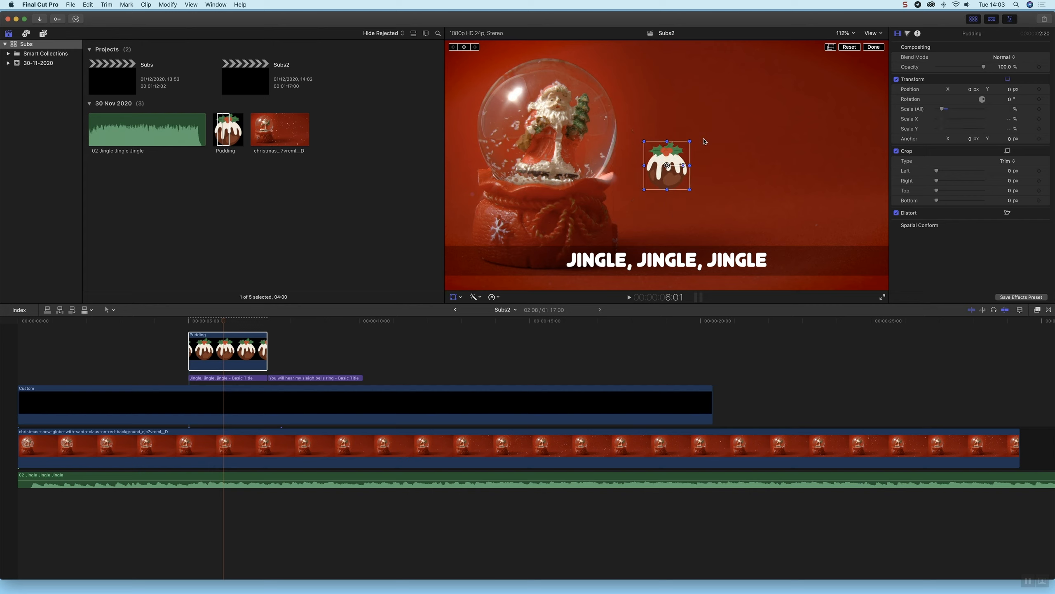
drag(688, 141, 440, 241)
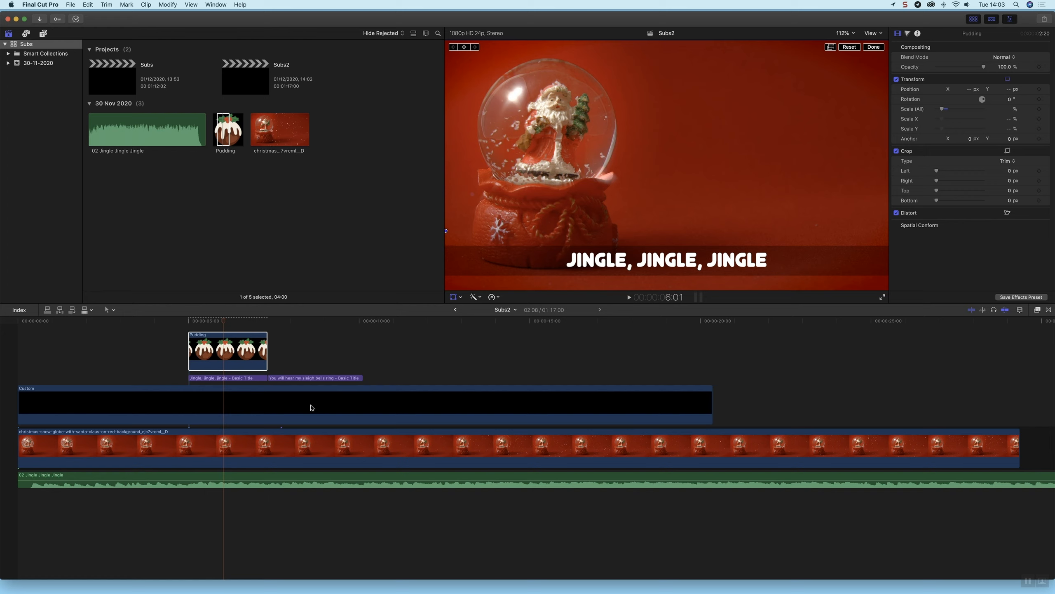
Step: Copy the pudding clip over the second lyric title and fit it to the title's length, about 2:19
click(251, 360)
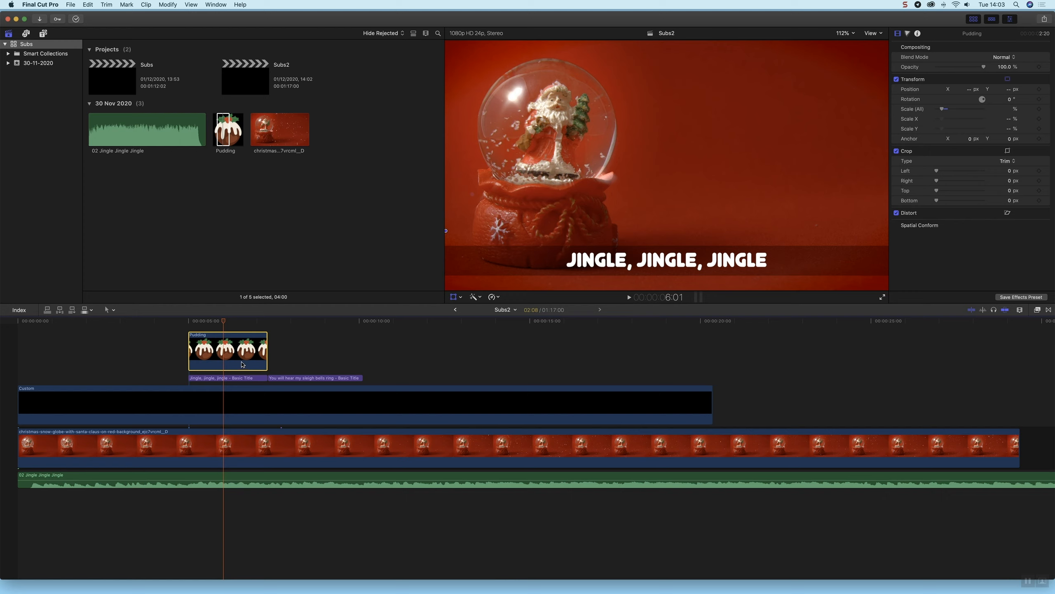
drag(241, 364, 363, 365)
click(321, 361)
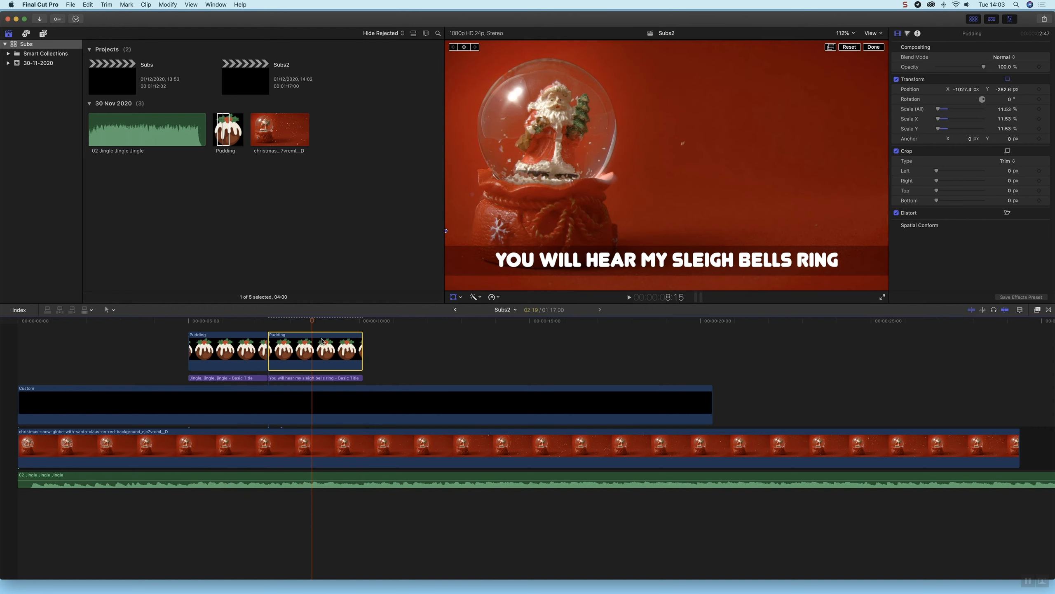
Step: Duplicate the second lyric title and its pudding clip directly after the originals
click(356, 379)
drag(340, 380, 436, 381)
click(318, 357)
drag(316, 358, 410, 362)
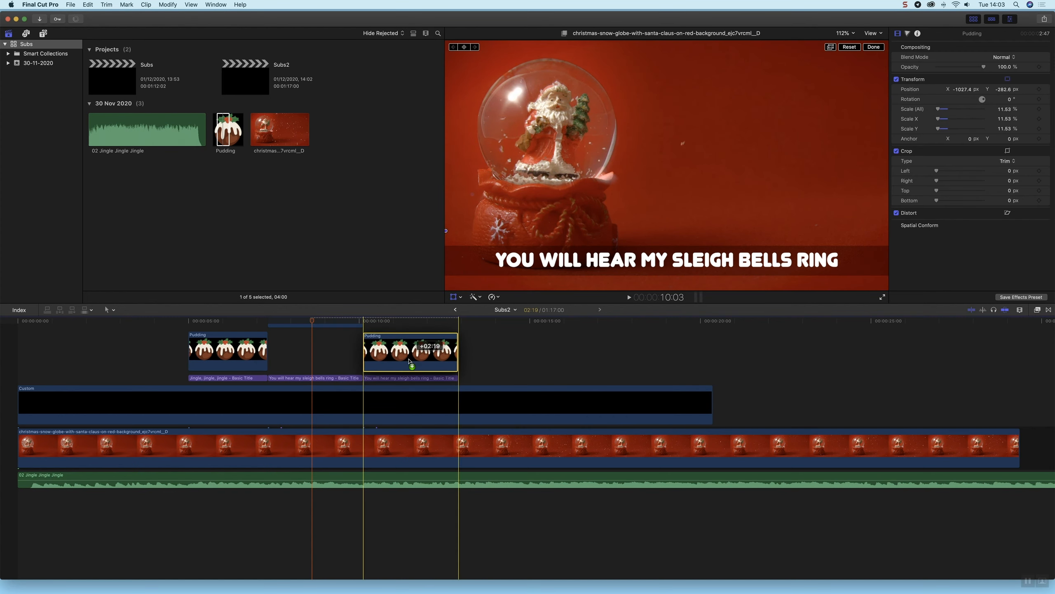
drag(367, 323, 376, 323)
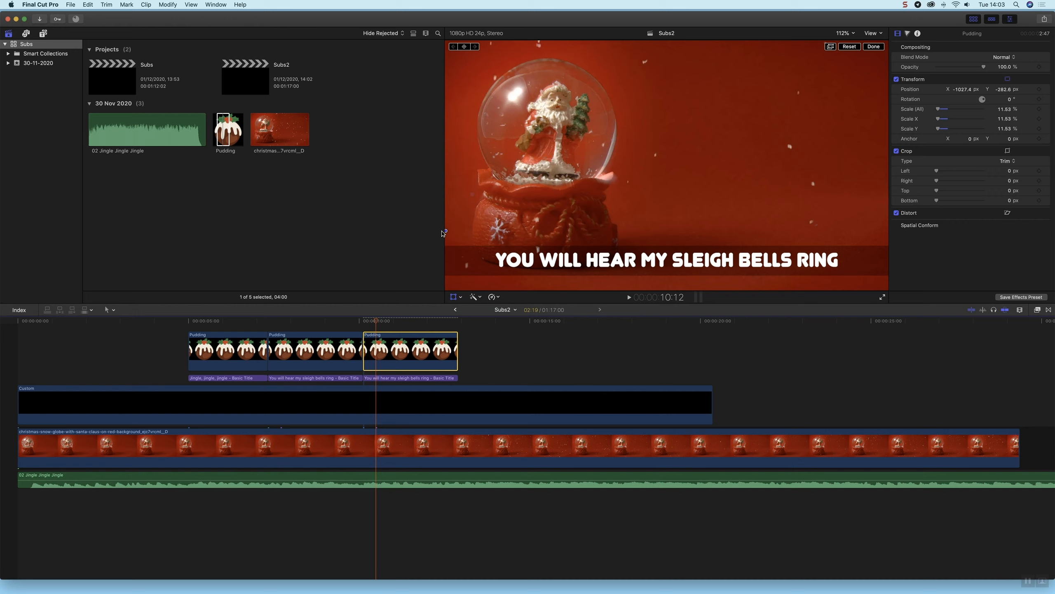
drag(376, 327, 188, 337)
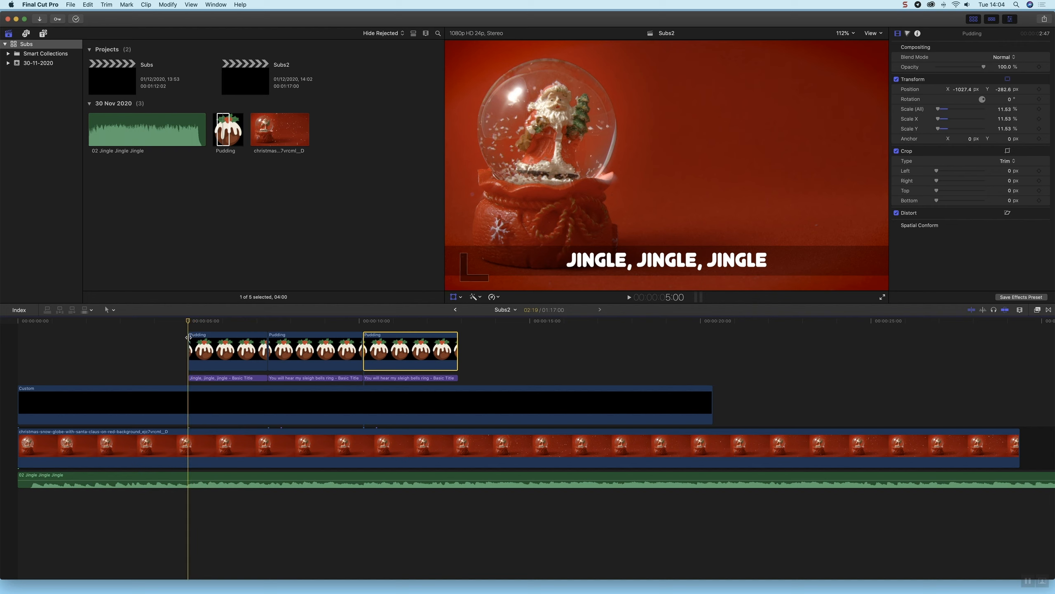
click(206, 347)
click(316, 348)
click(390, 349)
drag(379, 320, 352, 320)
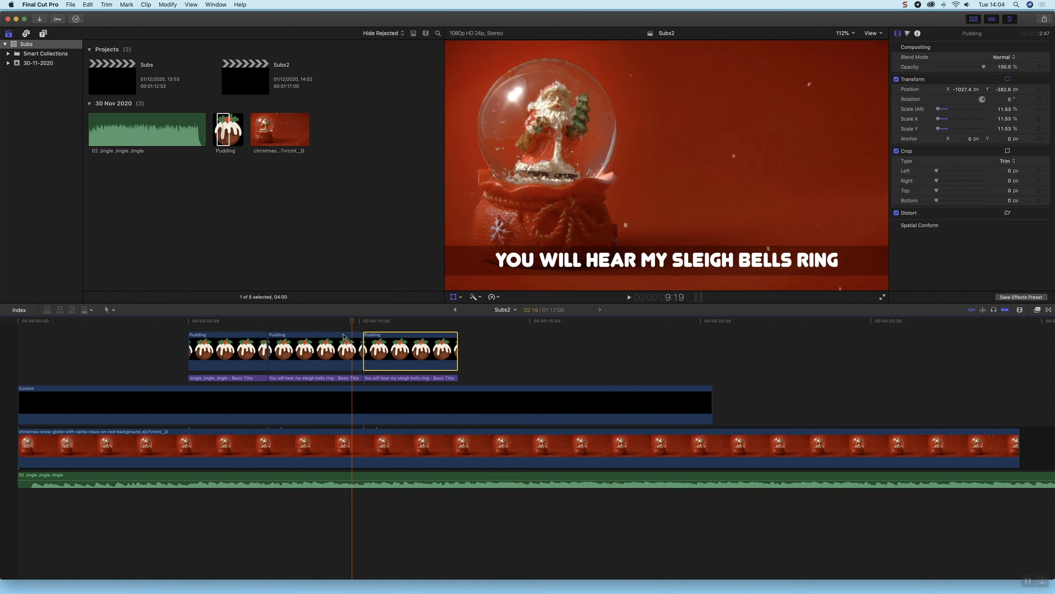
Step: Close the transform overlay for the first pudding clip and add a Position keyframe to it at 5:00
click(203, 343)
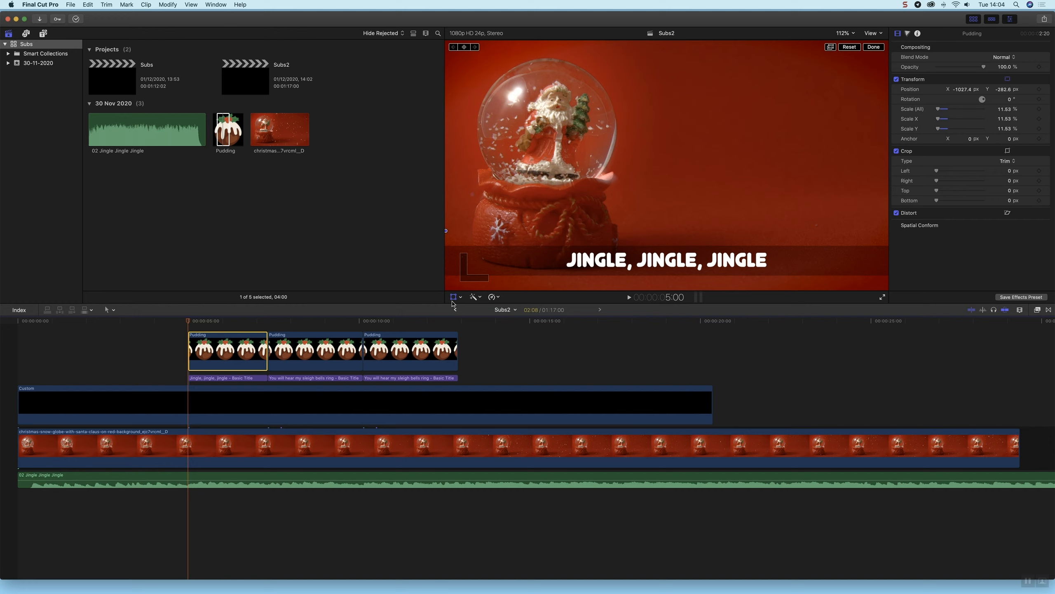
click(874, 47)
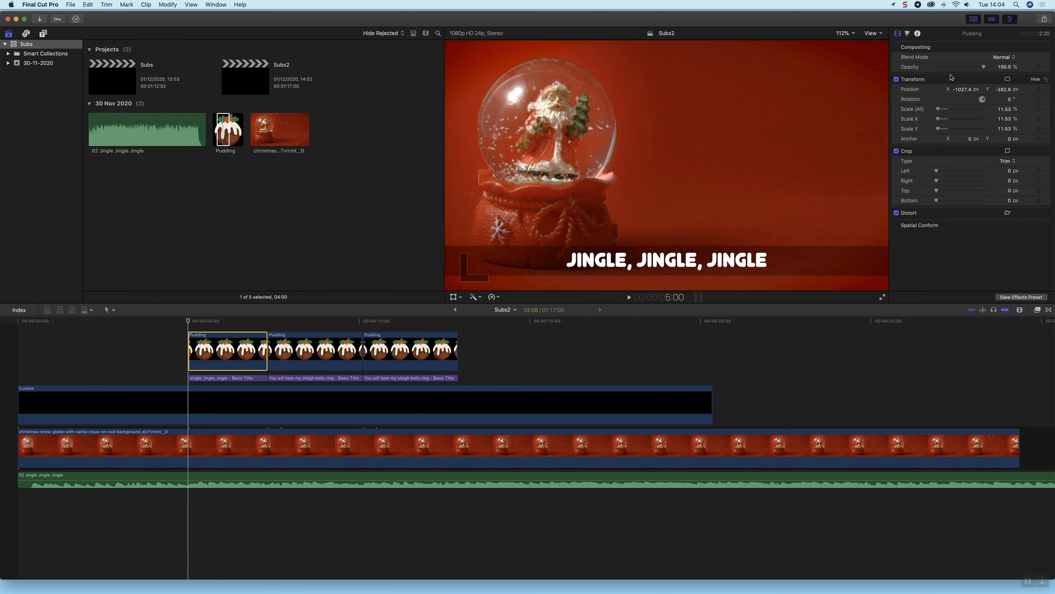
click(1009, 21)
click(1010, 19)
click(898, 34)
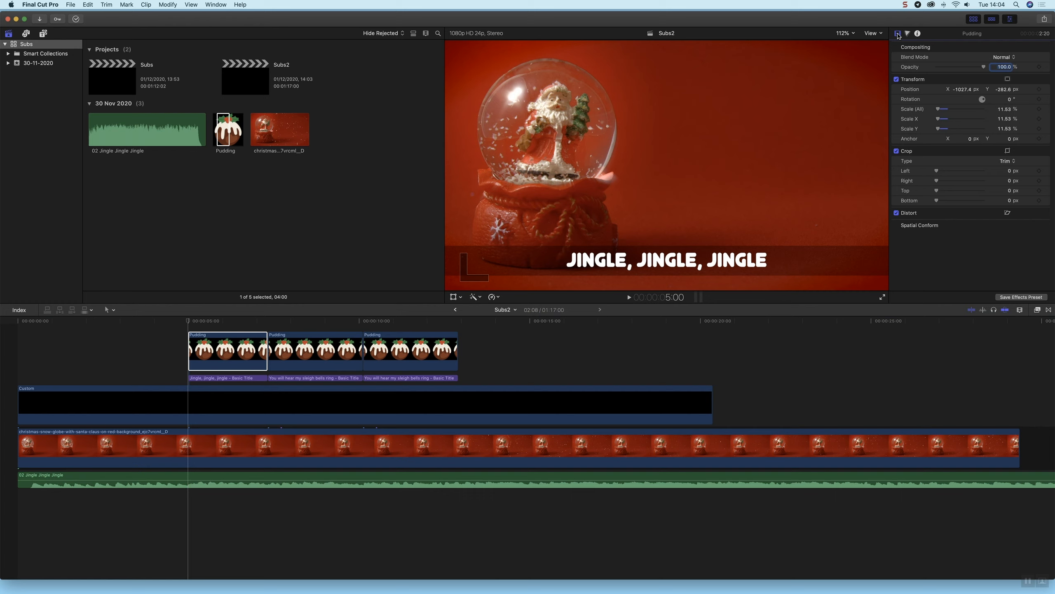
click(1040, 89)
click(207, 336)
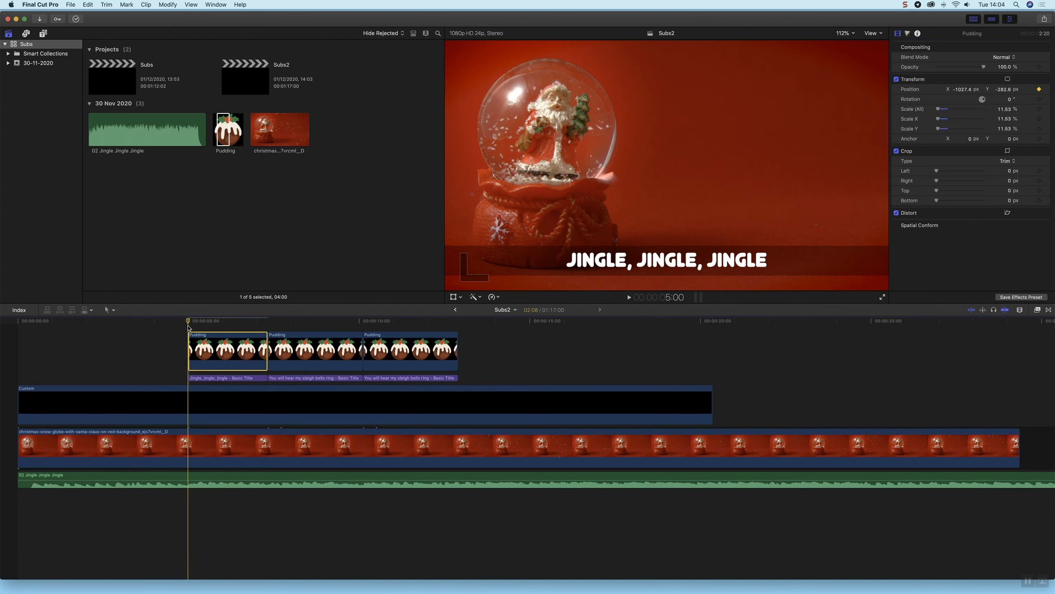
Step: Advance to 5:07, set the viewer zoom to 100%, and keyframe the pudding above the first "Jingle"
key(space)
key(space)
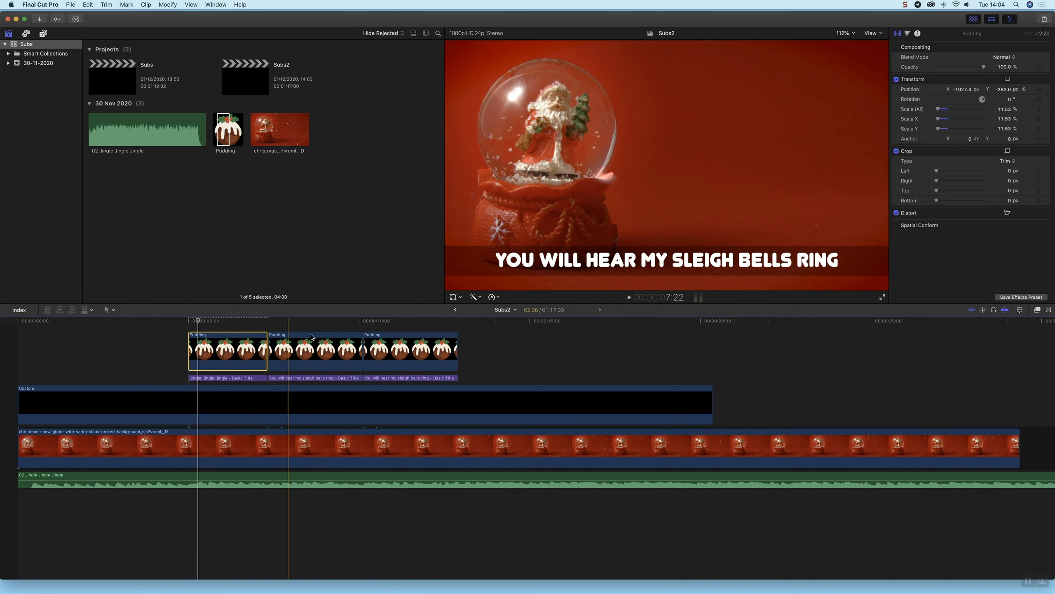
key(shift+z)
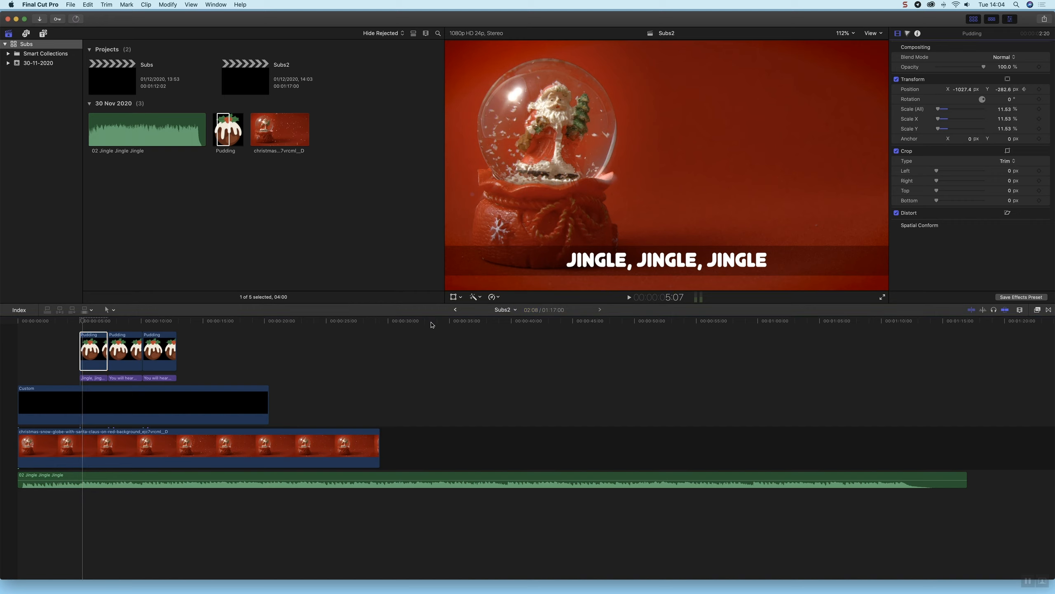
click(453, 297)
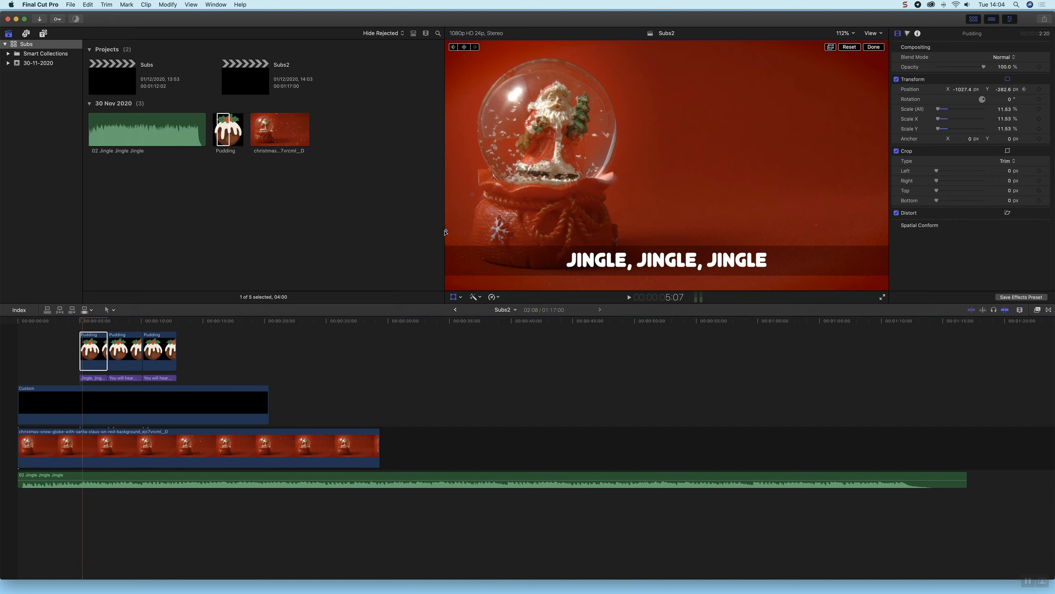
drag(445, 232, 468, 231)
key(super+z)
click(853, 37)
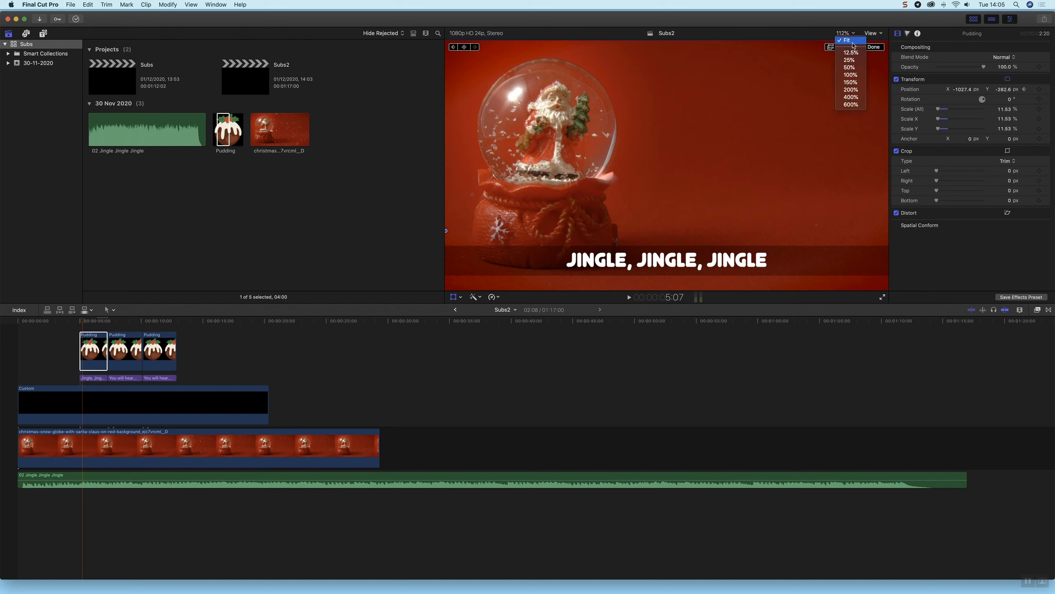
click(850, 75)
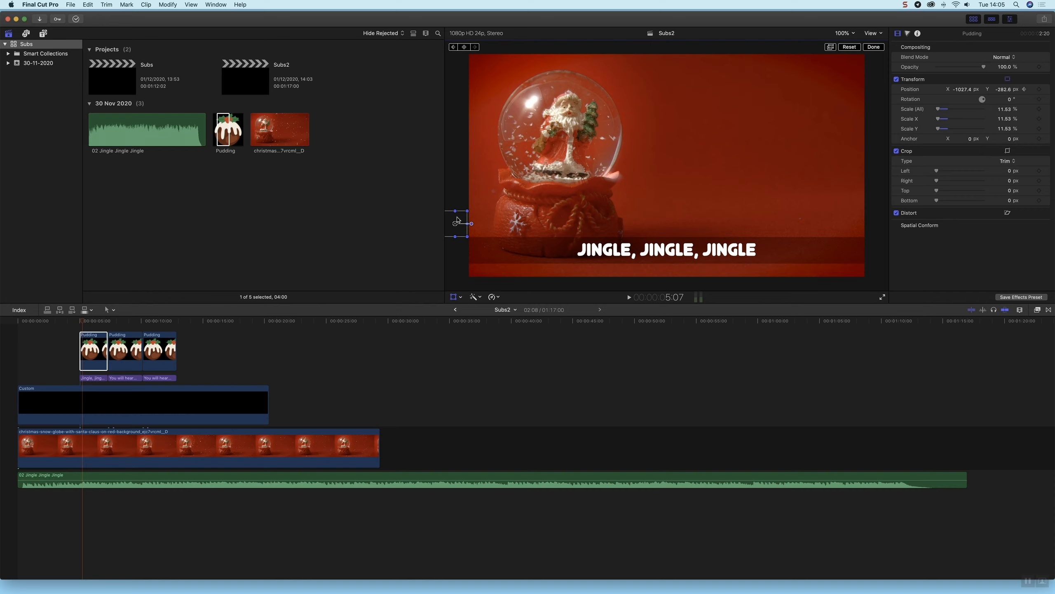
drag(457, 219, 604, 225)
Step: Play up to each following word and keyframe the pudding above the second "Jingle" and, at 6:17, above the third at X 311.7 px
key(space)
key(space)
drag(606, 232, 669, 233)
key(space)
key(space)
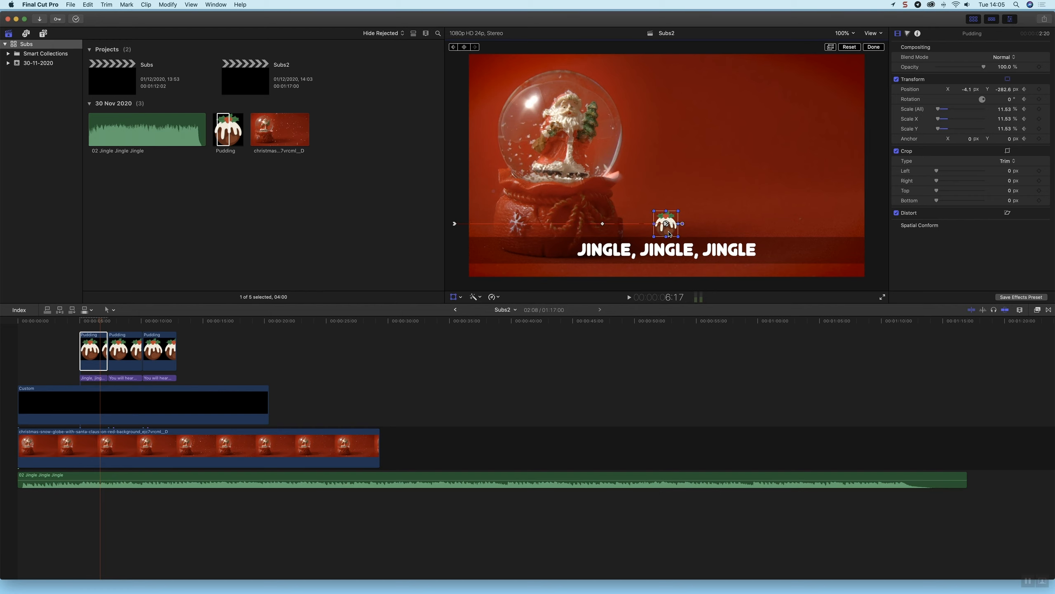
drag(669, 234, 701, 235)
drag(736, 237, 735, 238)
key(space)
key(space)
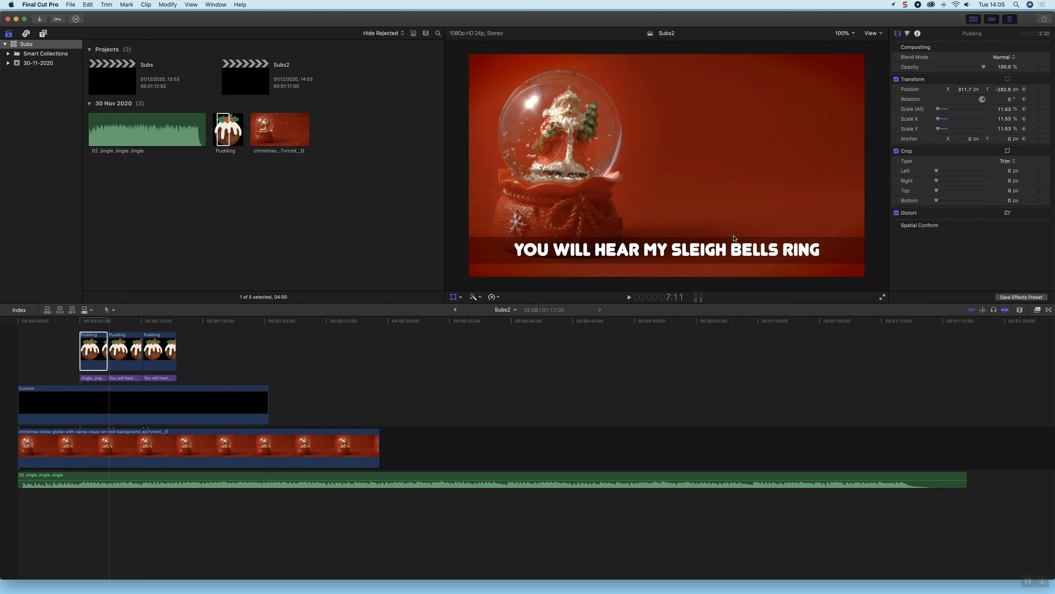
Step: At the first title's last frame, 7:07, keyframe the pudding outside the frame's right edge at X 1025.8 px
click(108, 323)
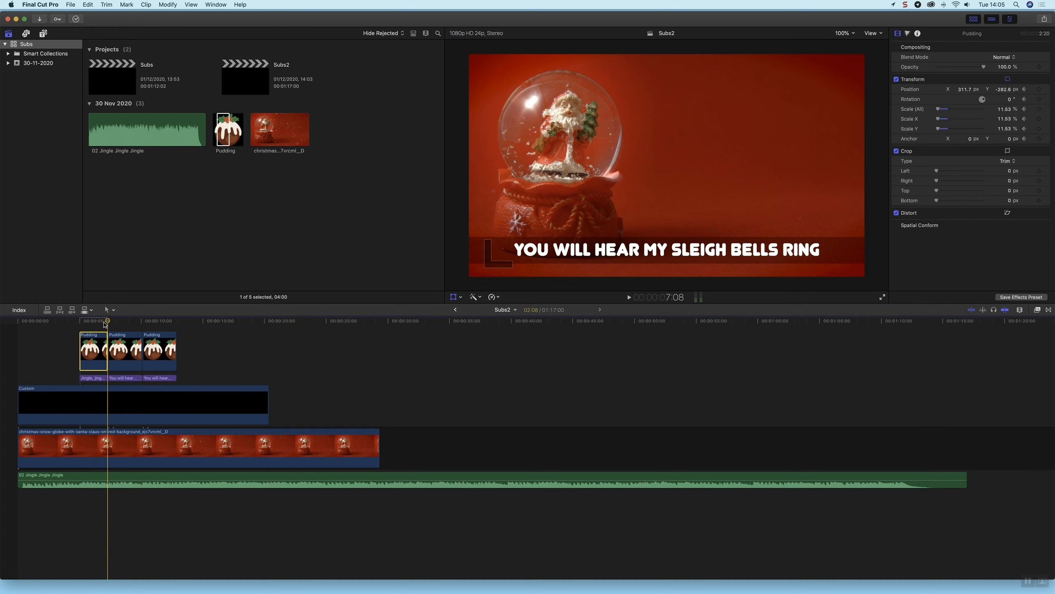
key(Left)
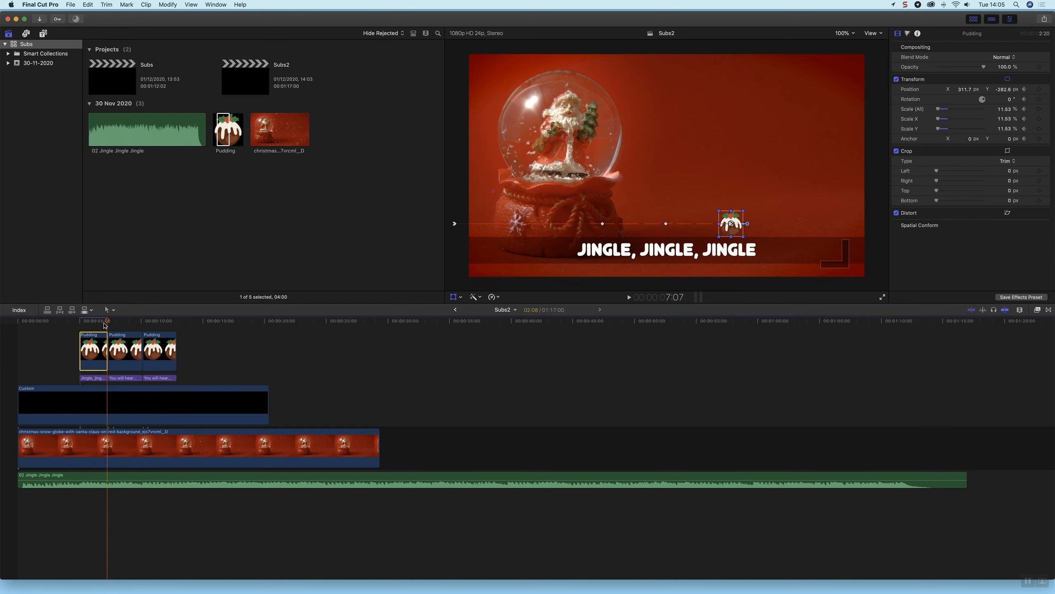
drag(733, 234, 879, 236)
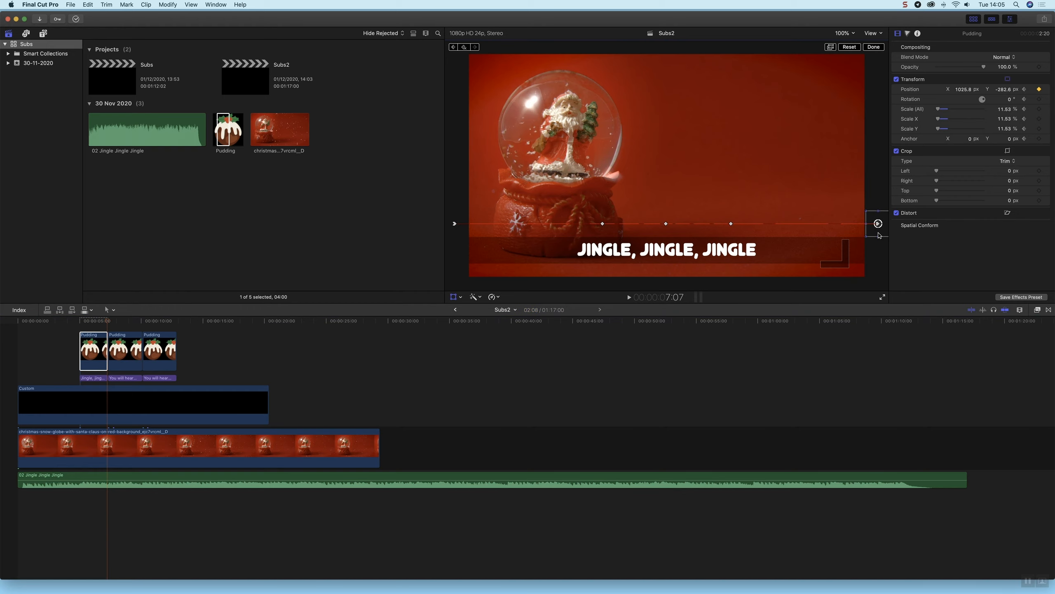
Step: Play the first lyric line from 5:00 to check the pudding's movement across the words
click(79, 323)
key(space)
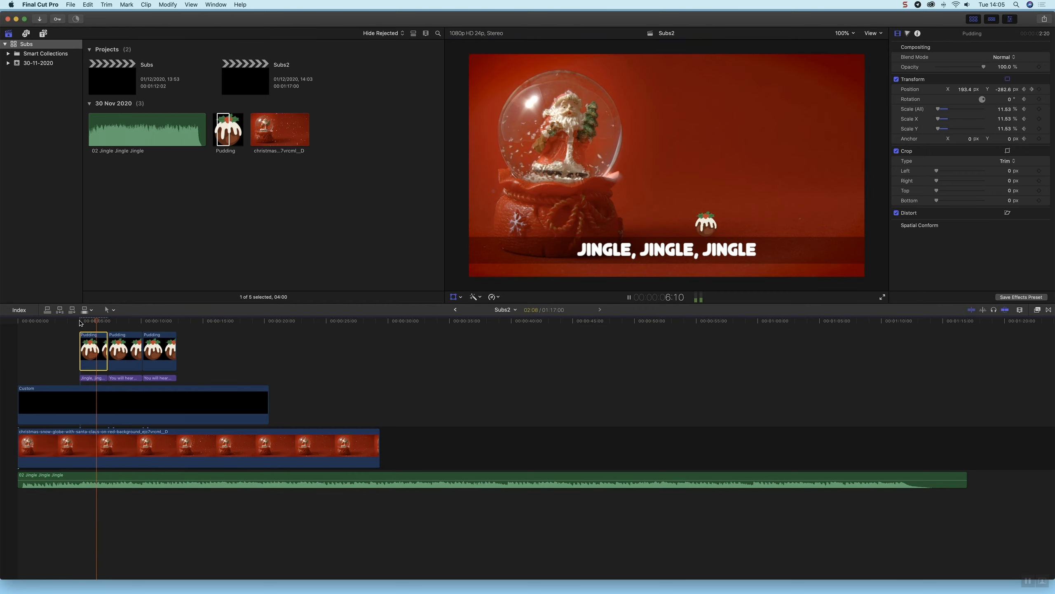
key(space)
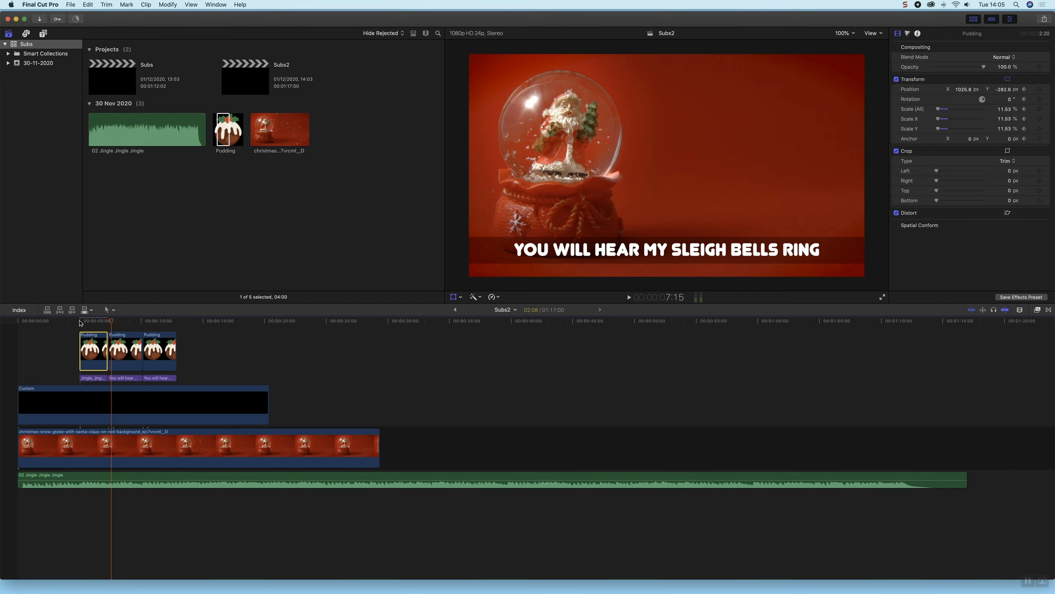
Step: Enlarge the timeline view and keyframe the pudding's first upward bounce at 5:03 with X -715.1, Y -162.8 px
click(78, 327)
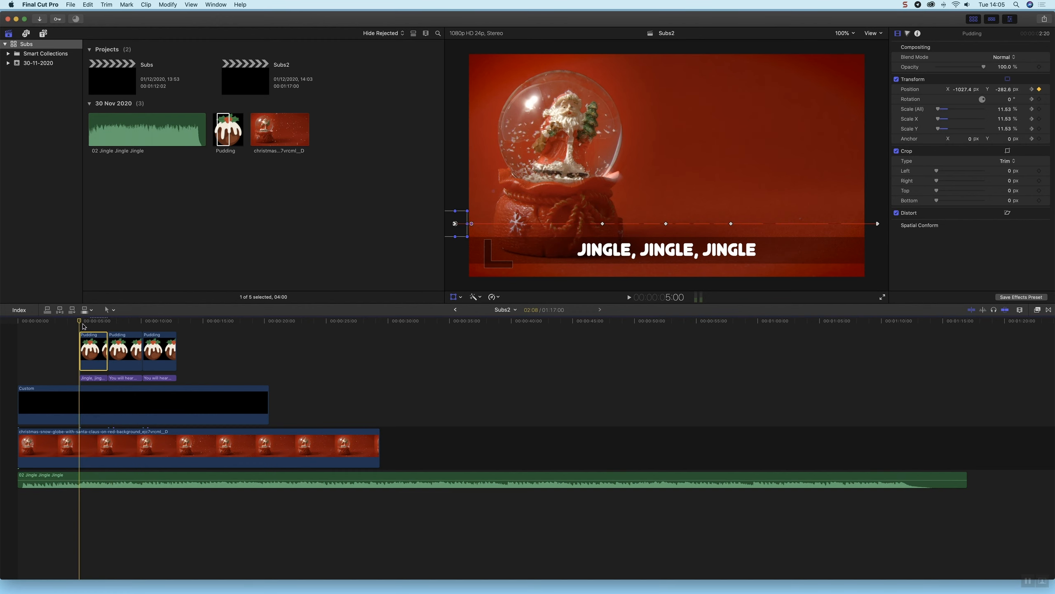
click(84, 326)
click(91, 330)
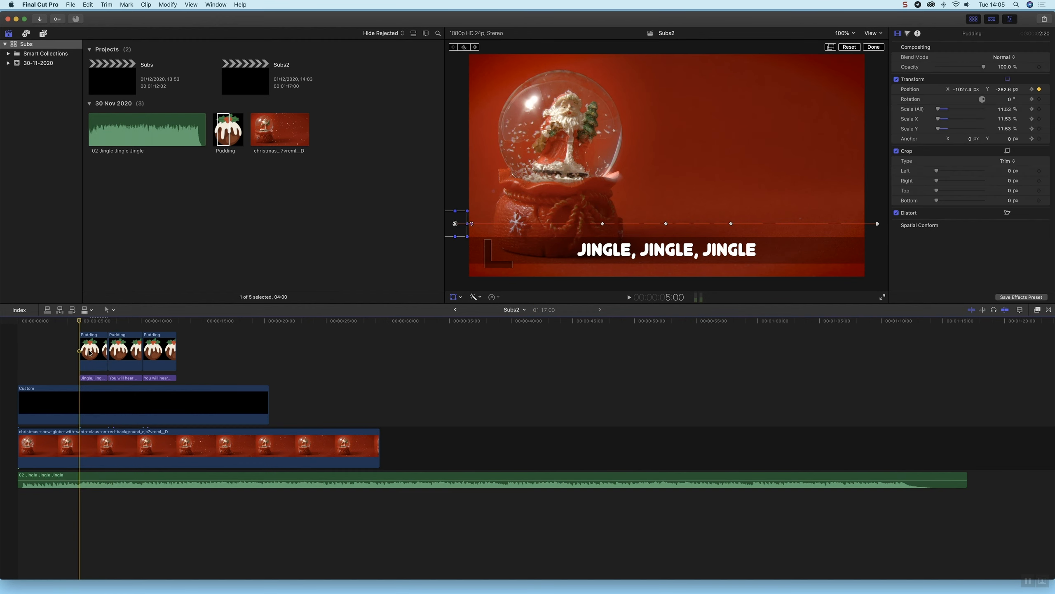
click(1020, 309)
drag(996, 329, 1011, 328)
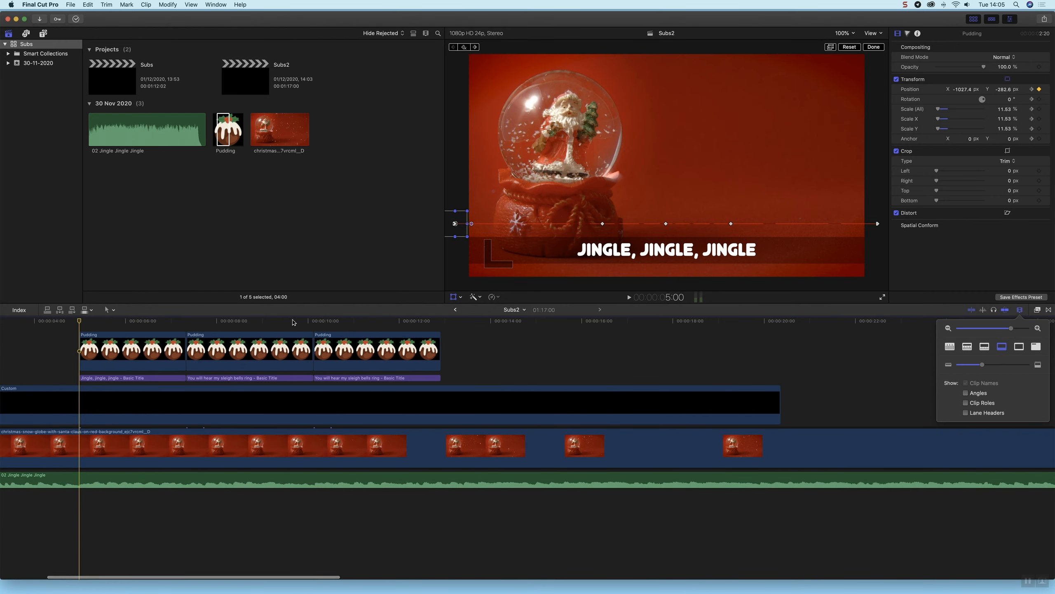
click(80, 323)
drag(80, 323, 86, 323)
drag(525, 236, 527, 215)
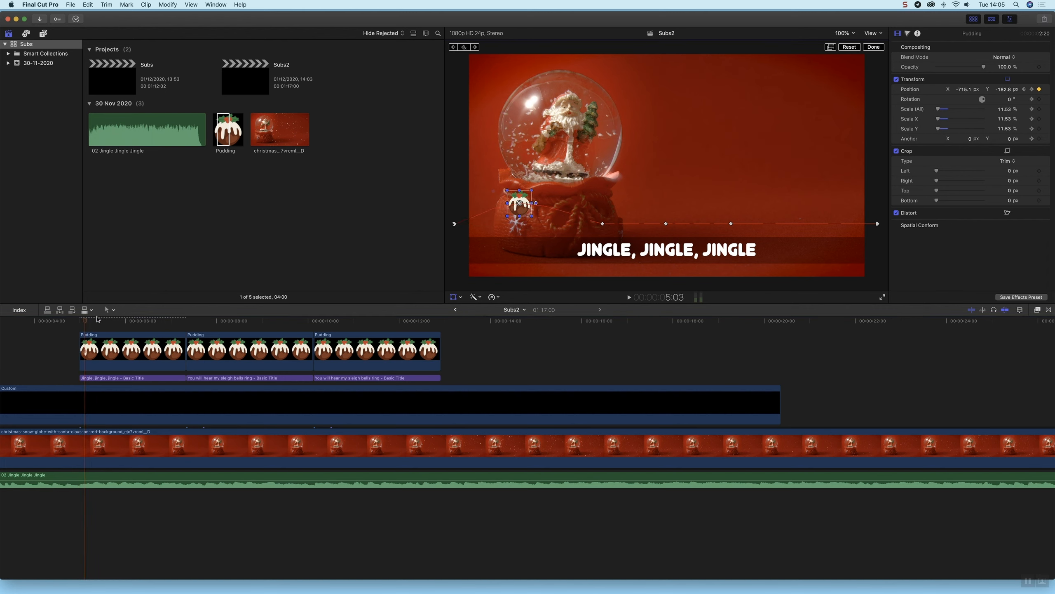
Step: Keyframe the pudding raised between the words, at 5:15 with X -148.0, Y -190.7 px and again at 6:09
drag(92, 319, 112, 318)
drag(650, 220, 638, 204)
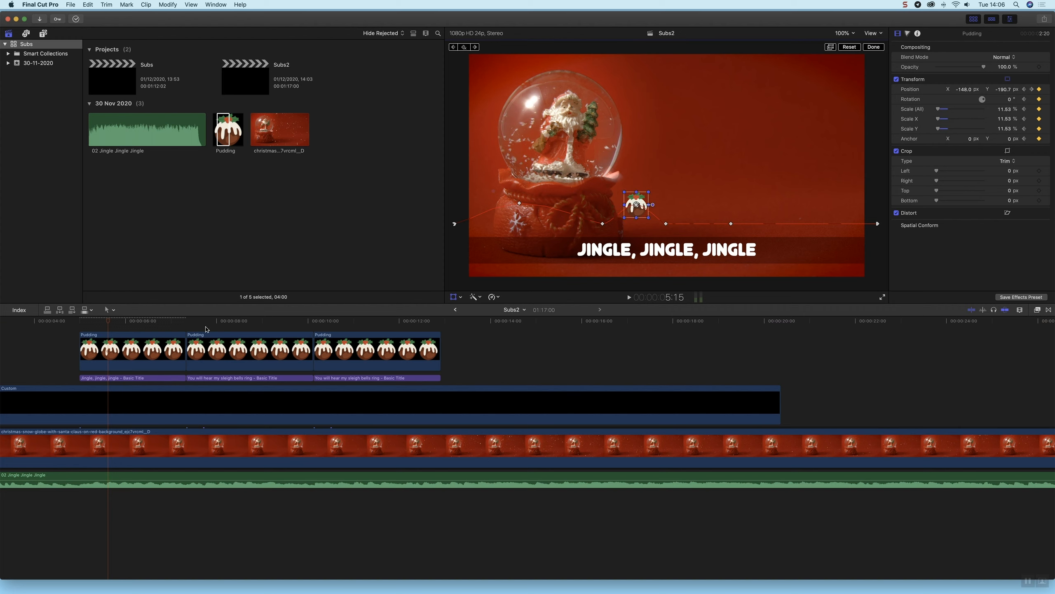
drag(111, 321, 143, 323)
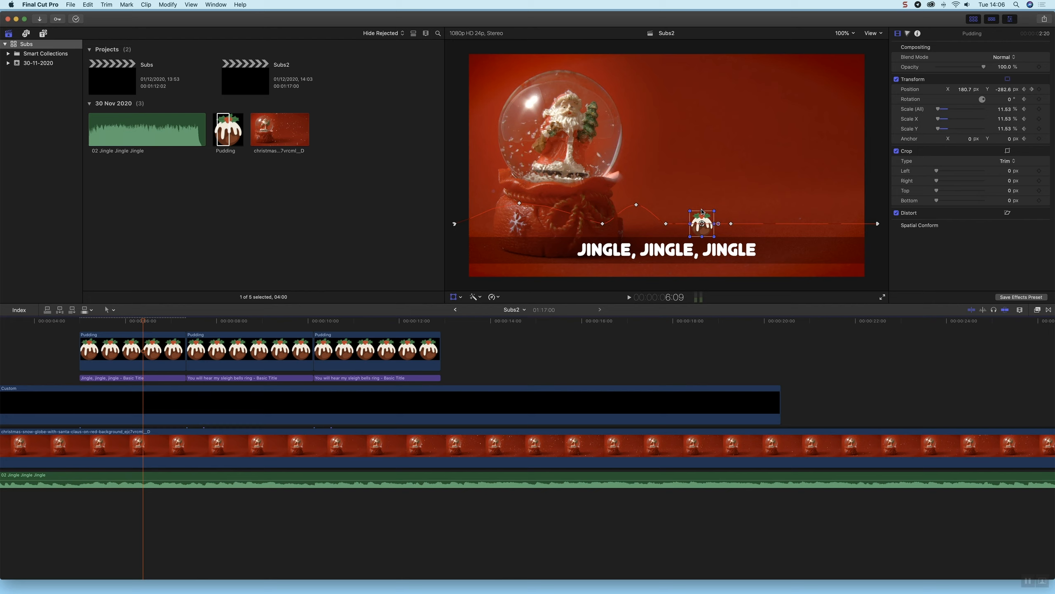
drag(703, 219, 702, 201)
Step: Keyframe the pudding raised at 7:00 with X 655.4, Y -175.8 px and play the bouncing animation over the first line
drag(143, 325, 171, 327)
drag(804, 220, 805, 199)
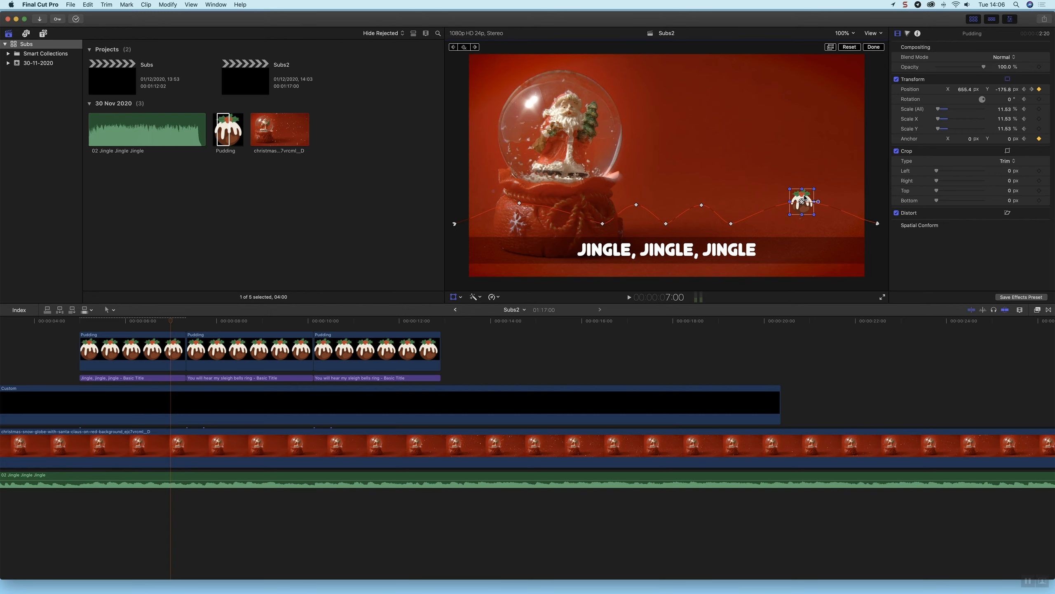
key(space)
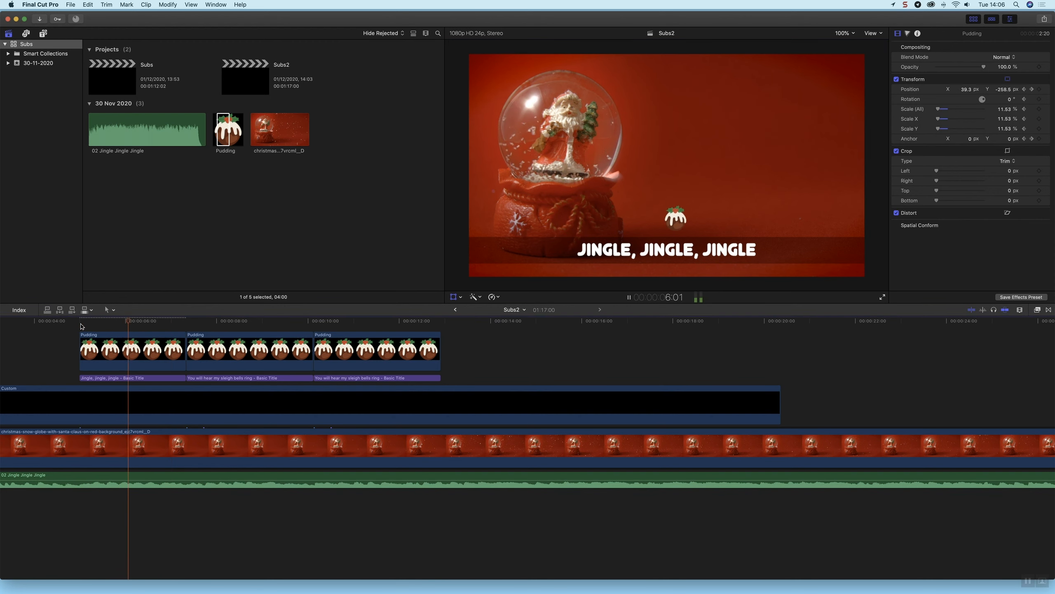
Step: In the second pudding clip, keyframe the off-screen position at 7:08 and X -664.3, Y -282.6 px over the first words at 7:16
key(space)
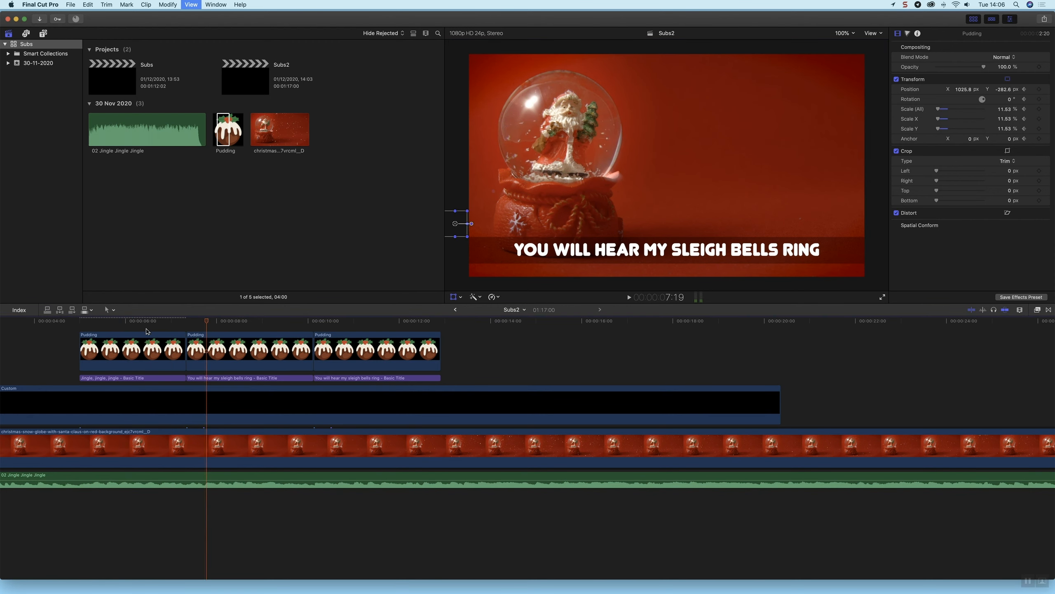
click(195, 349)
drag(202, 320, 189, 325)
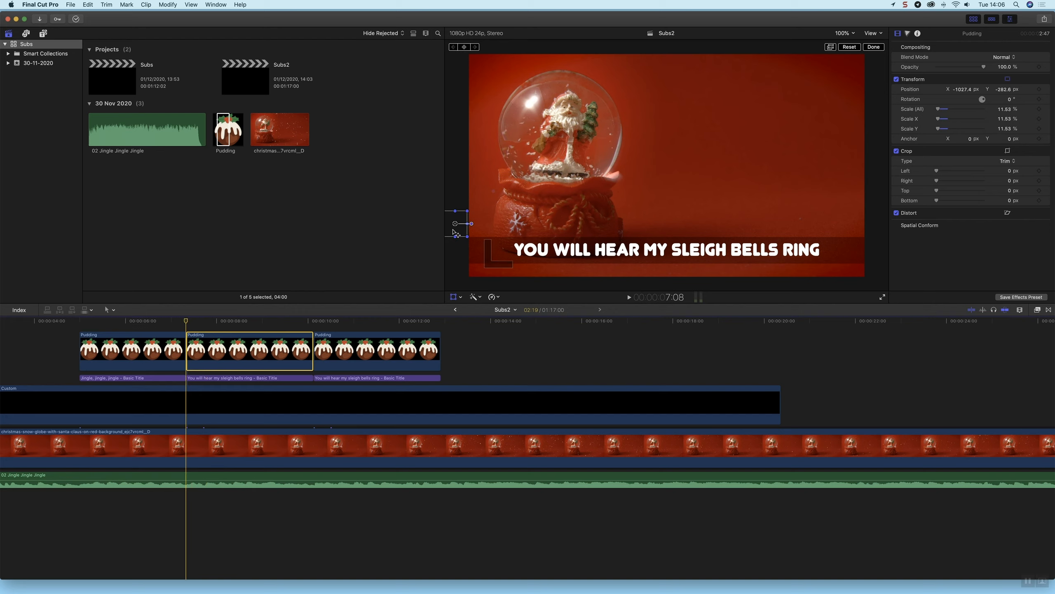
click(1039, 89)
key(space)
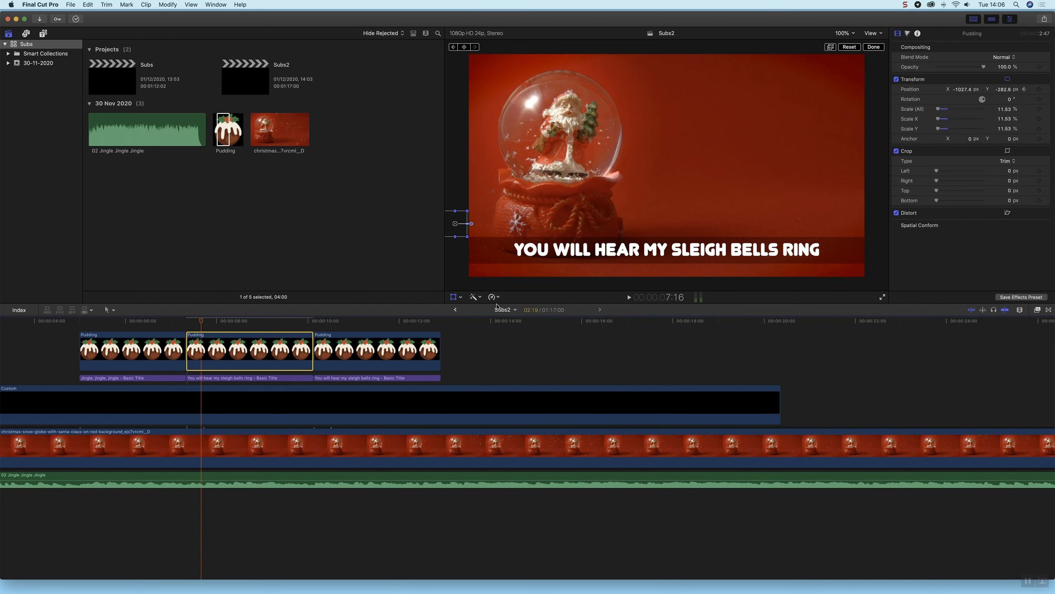
drag(460, 233, 535, 233)
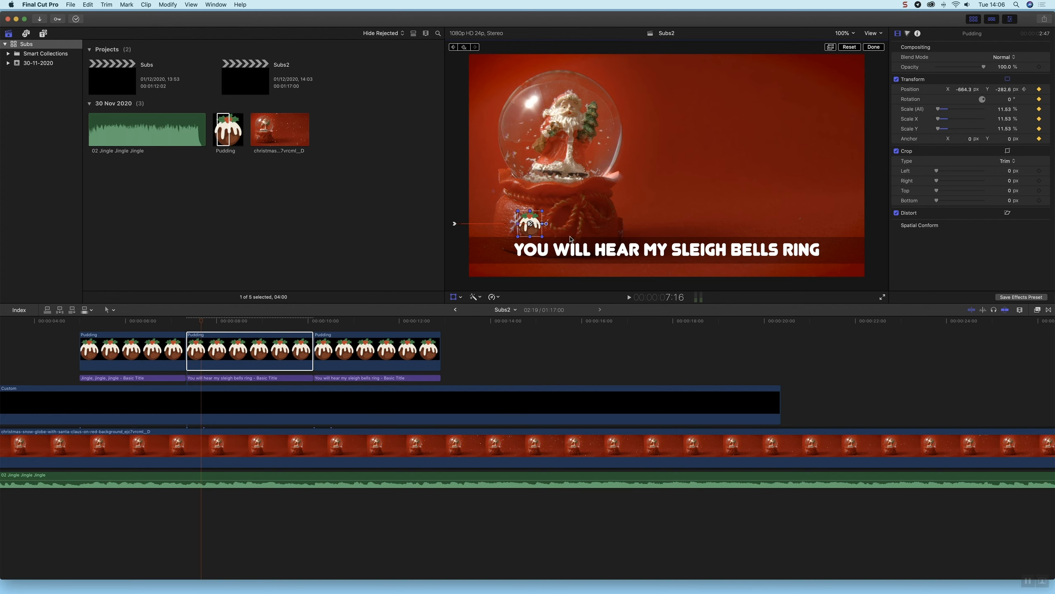
Step: Keyframe the pudding further along the second lyric line, at 8:02 with X -251.0 px and at 8:13 with X 177.9 px
key(shift+Right)
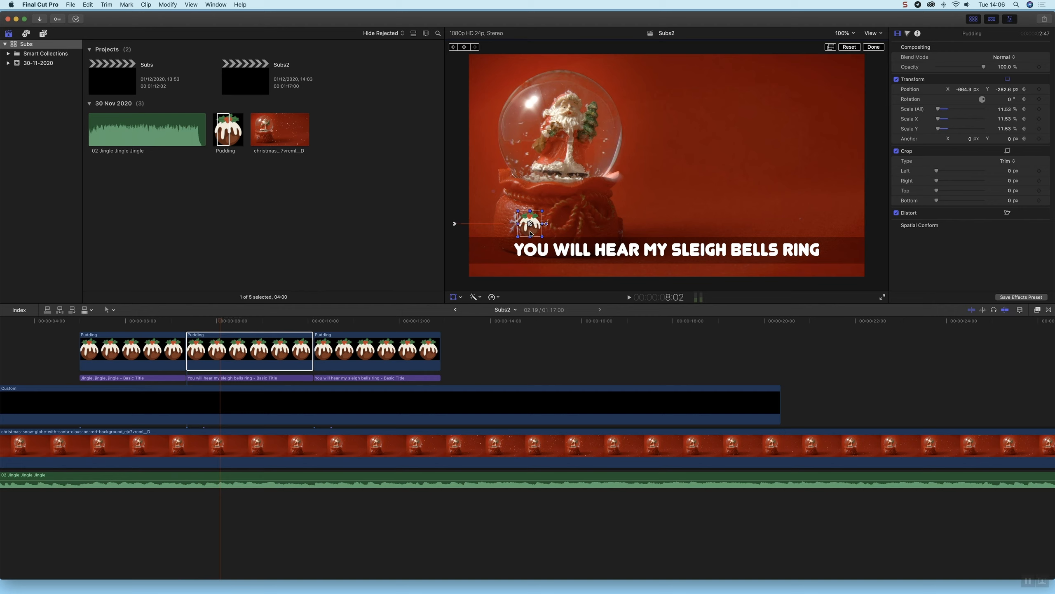
drag(530, 234, 616, 234)
key(space)
key(space)
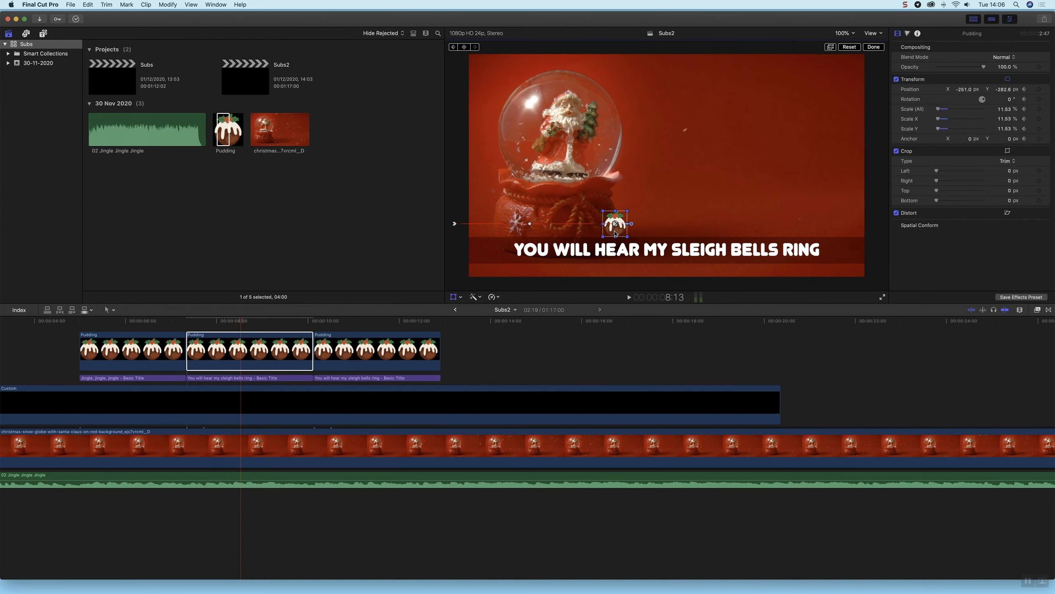
drag(615, 234, 703, 236)
Step: Keyframe the pudding over RING at 9:06 with X 640.0 px and off-screen at 9:23 with X 1028.4, Y -282.6 px
key(space)
key(space)
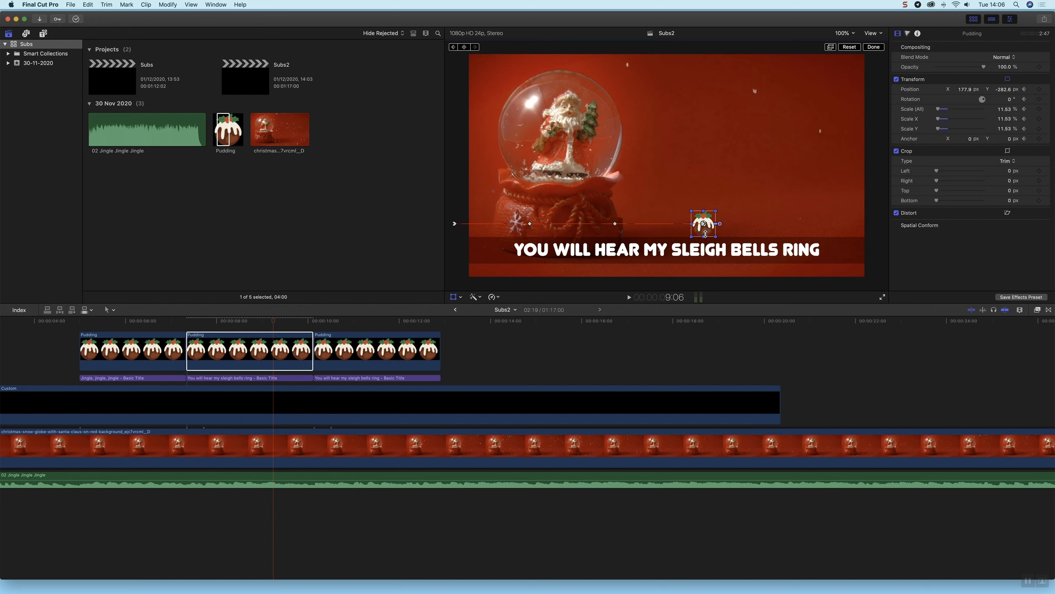
drag(709, 234, 798, 238)
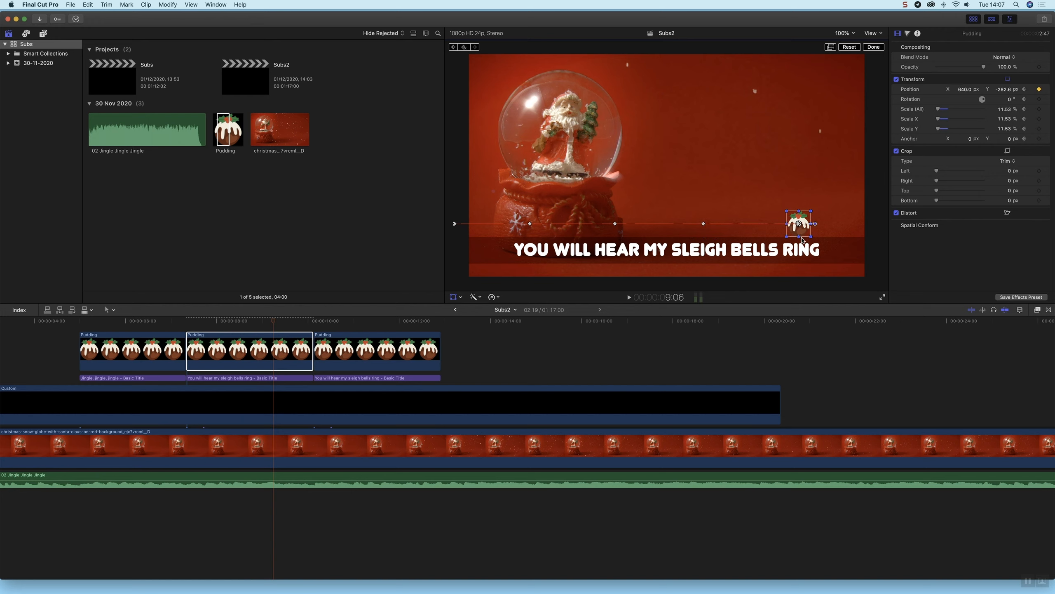
key(space)
key(space)
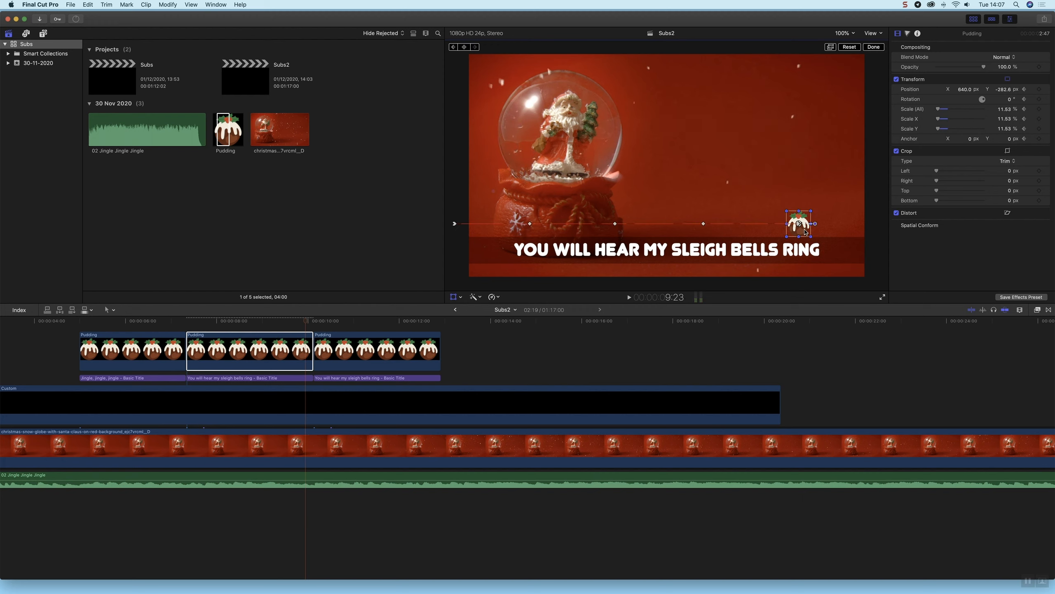
drag(802, 232, 882, 234)
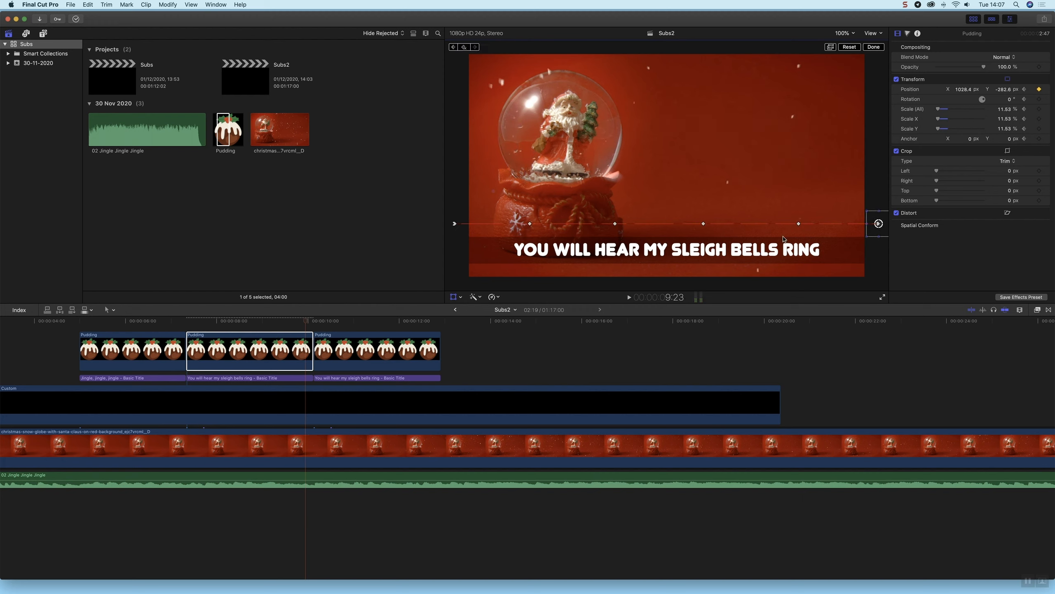
Step: Keyframe the pudding raised at 9:13 with X 802.7, Y -229.4 px and again above BELLS
drag(302, 325, 287, 328)
drag(838, 235, 839, 225)
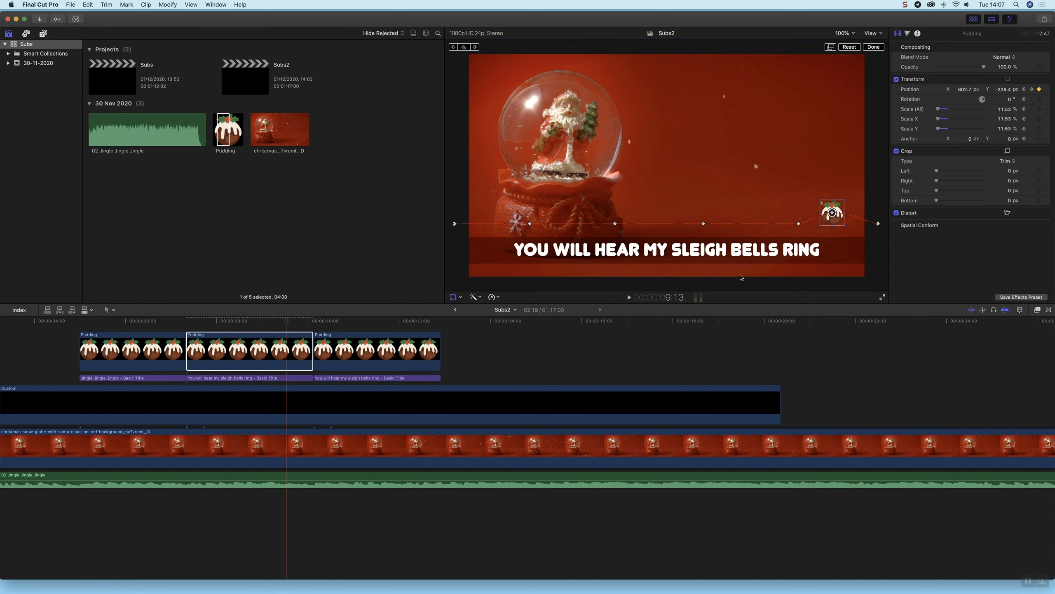
drag(294, 330, 259, 327)
right_click(776, 215)
click(781, 219)
drag(754, 215, 754, 203)
Step: Keyframe the pudding raised at 8:07 with X -46.3, Y -198.1 px, at 7:19, and at 7:12 with X -840.0, Y -223.7 px
drag(252, 323, 230, 323)
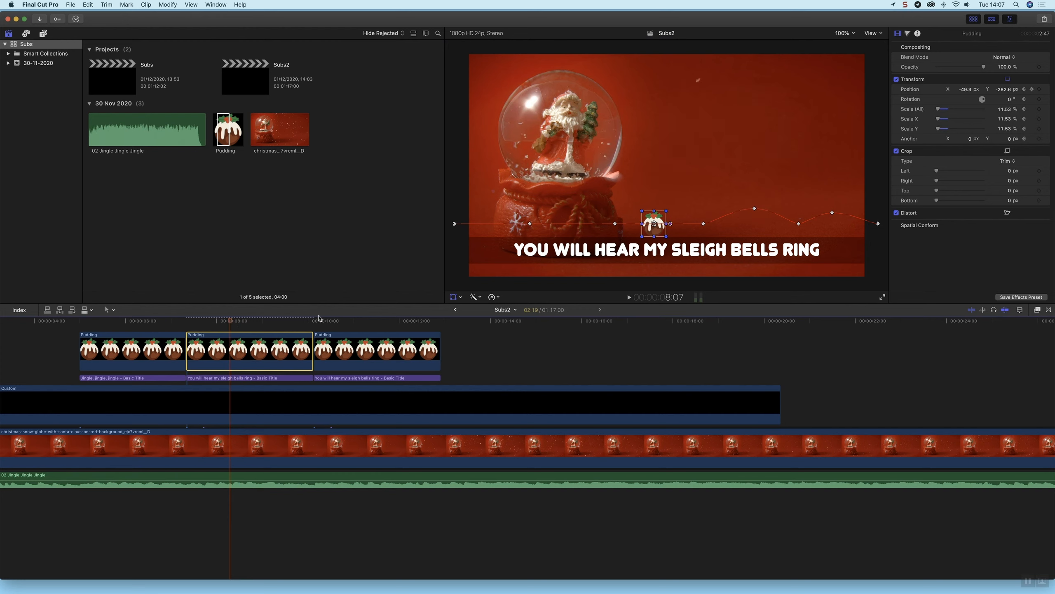
drag(656, 216, 658, 201)
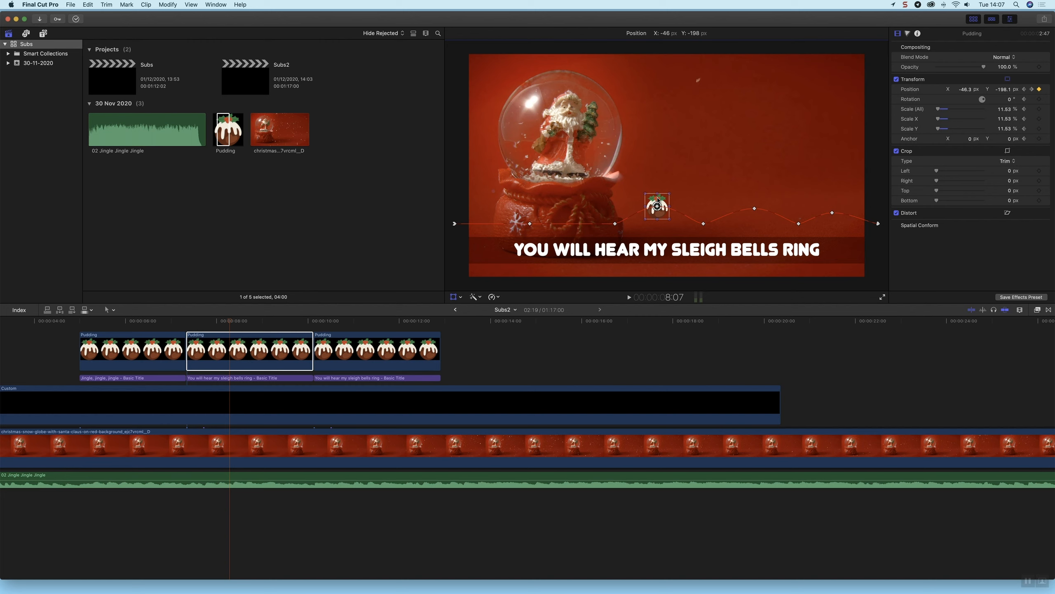
click(212, 320)
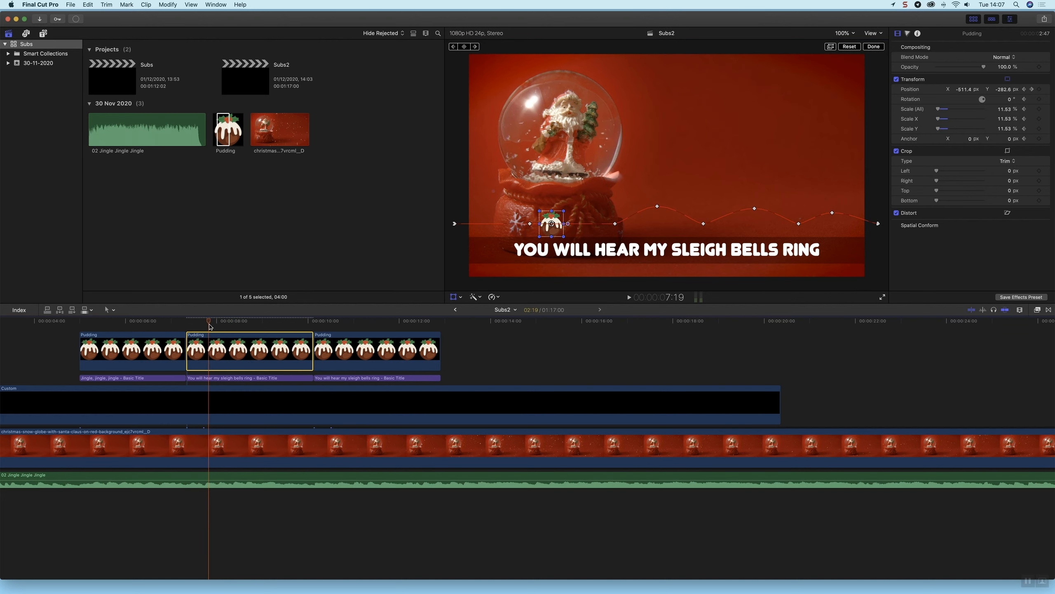
drag(571, 222, 573, 210)
drag(207, 323, 196, 326)
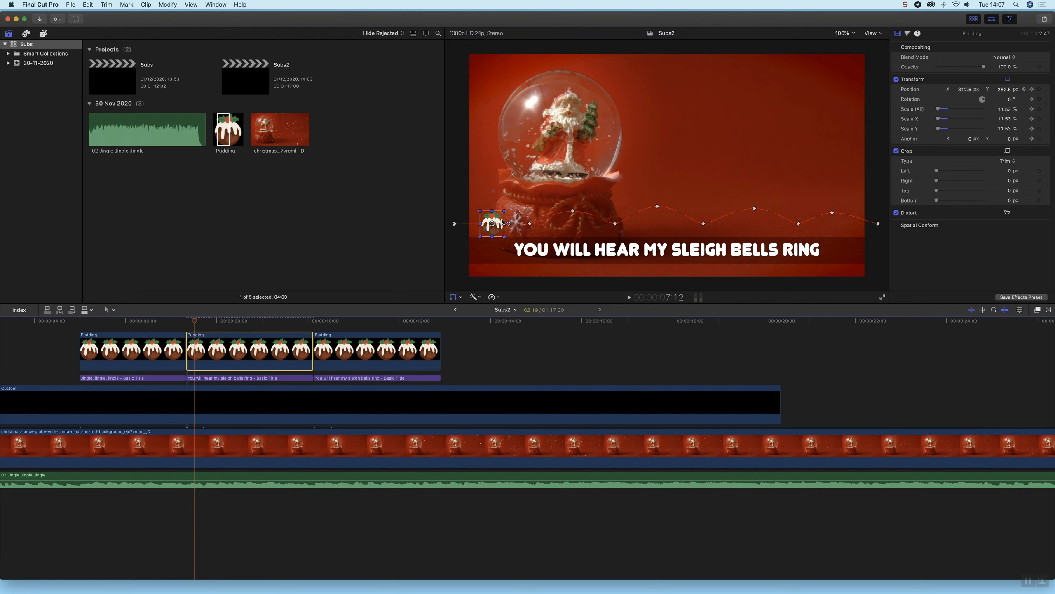
drag(502, 216, 502, 208)
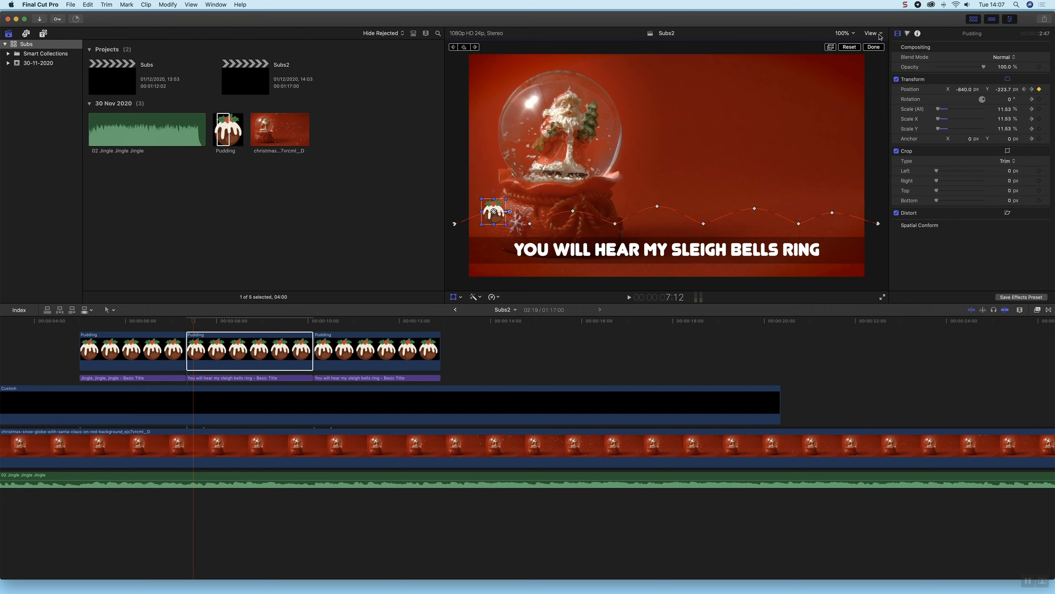
Step: Enlarge the viewer picture to 112% and turn off the on-screen transform controls
click(873, 33)
click(845, 33)
click(845, 33)
click(851, 42)
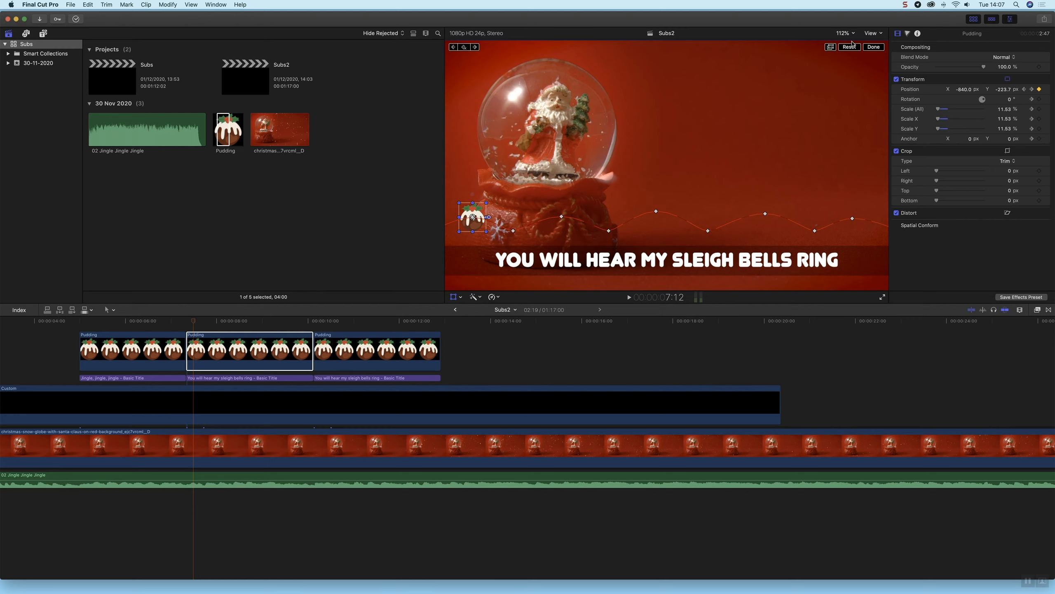
click(454, 296)
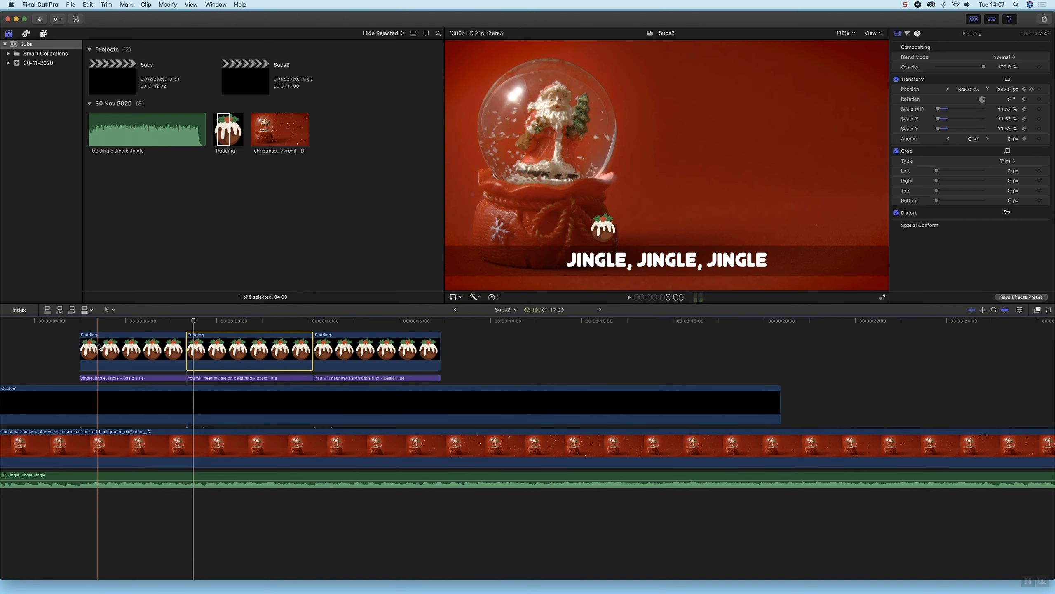
Step: Play the first two lyric lines from about 5:00 to check the bouncing pudding against the music
click(84, 323)
key(space)
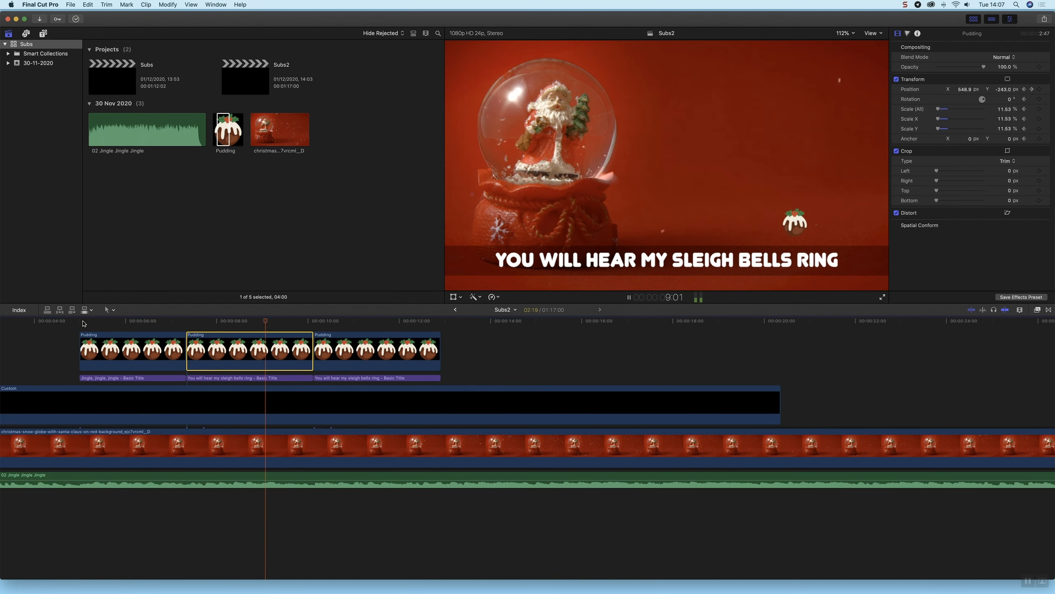
key(space)
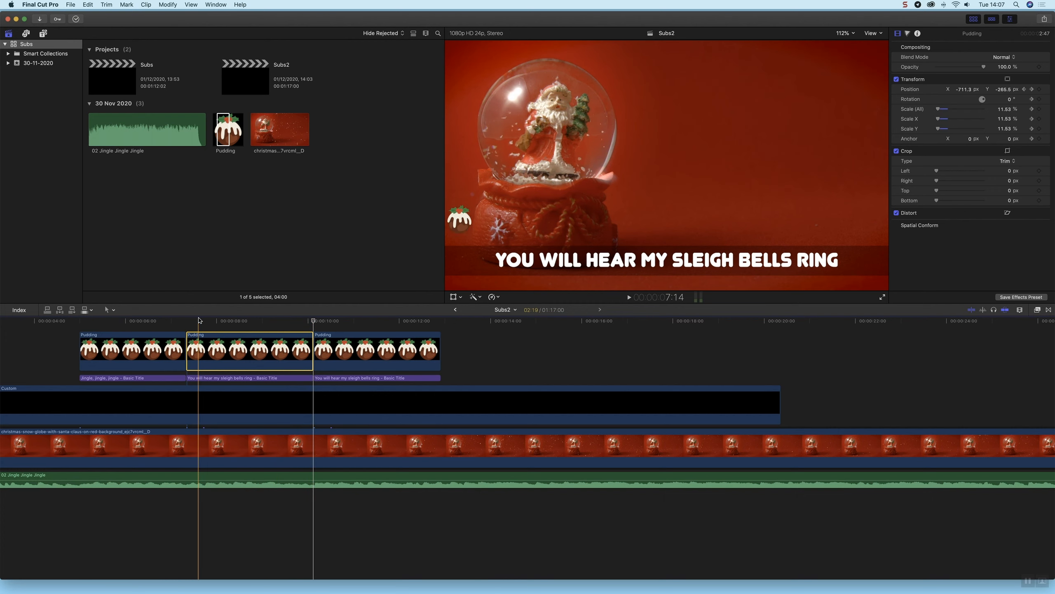
Step: Show the second pudding clip's video animation and move the transform keyframe of the bounce above BELLS slightly earlier
click(208, 339)
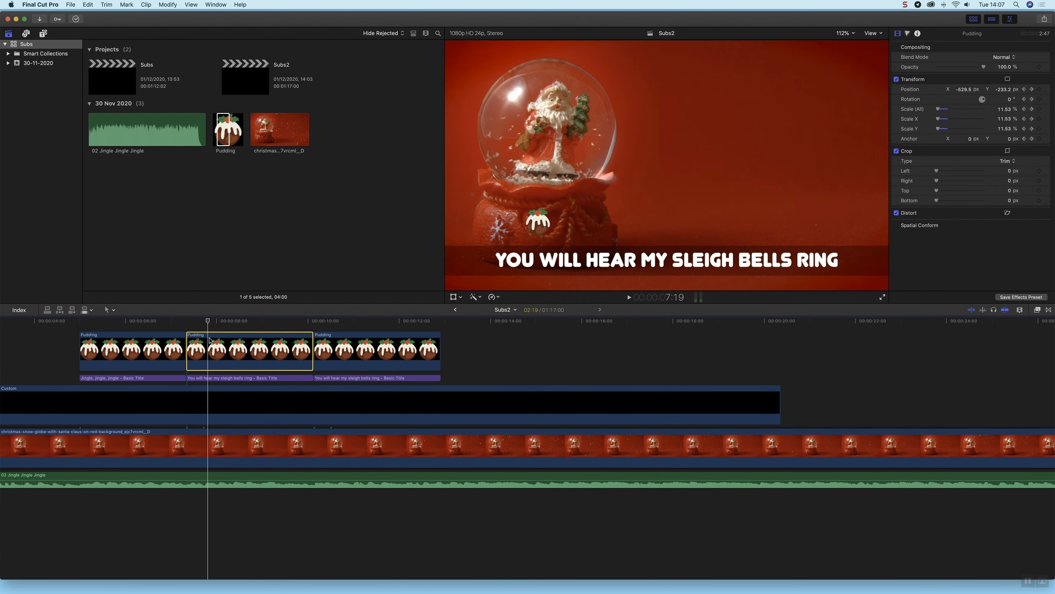
click(252, 348)
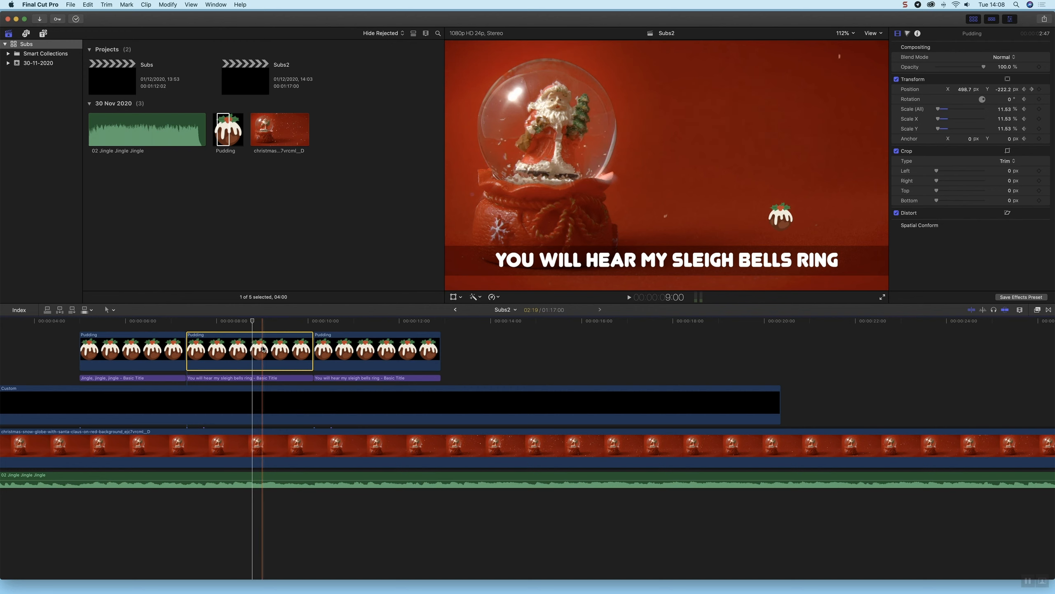
right_click(264, 349)
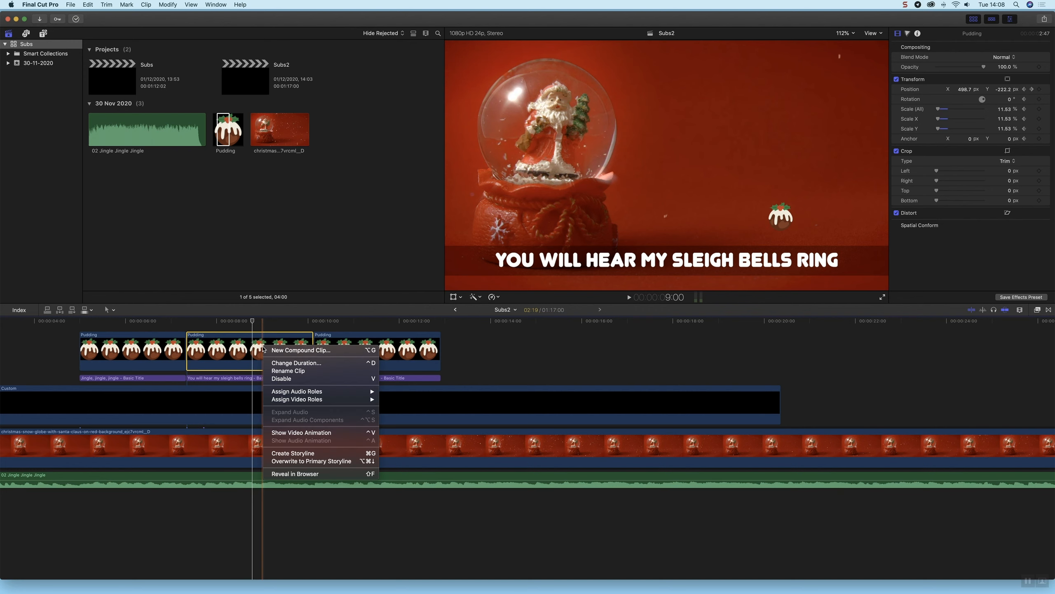
click(302, 433)
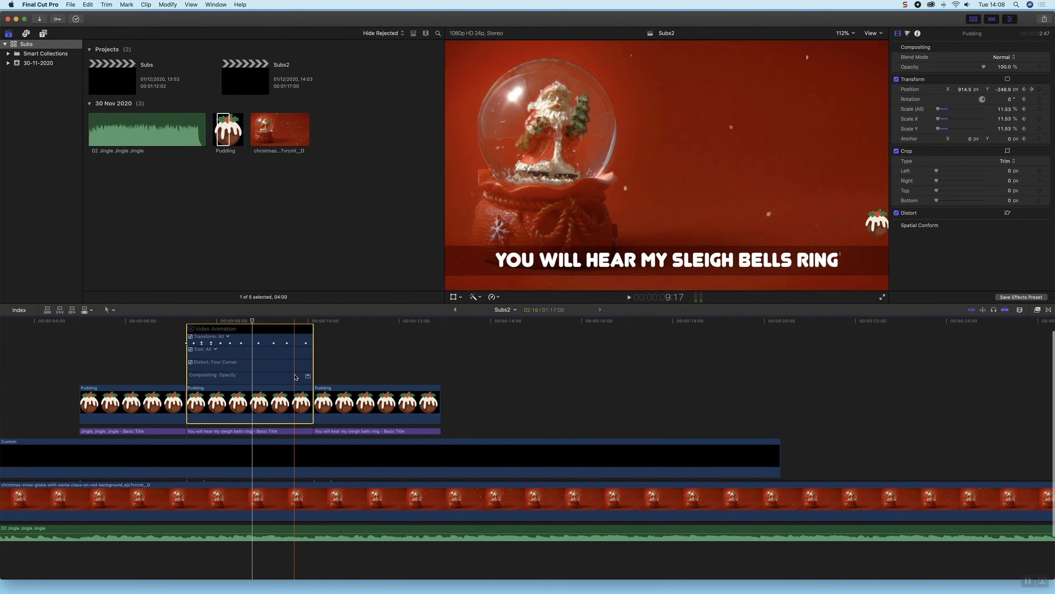
drag(287, 344, 258, 344)
Step: Play the retimed bounce and shift the second pudding clip's remaining transform keyframes slightly earlier
key(space)
key(space)
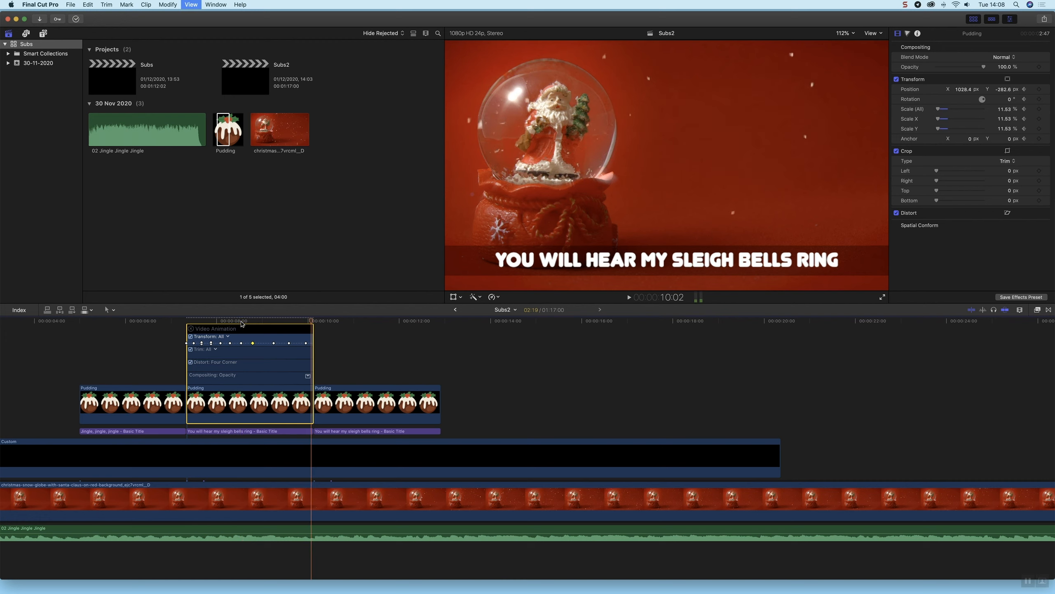
drag(289, 344, 266, 343)
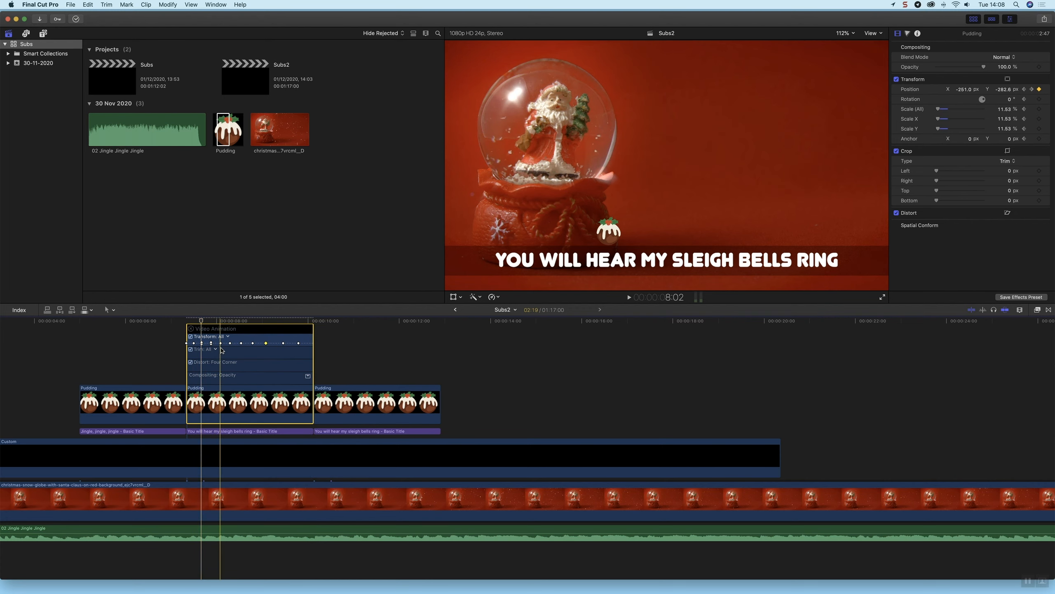
Step: Replay the second lyric line from its start to check the pudding's timing, and hide the clip's video animation
key(space)
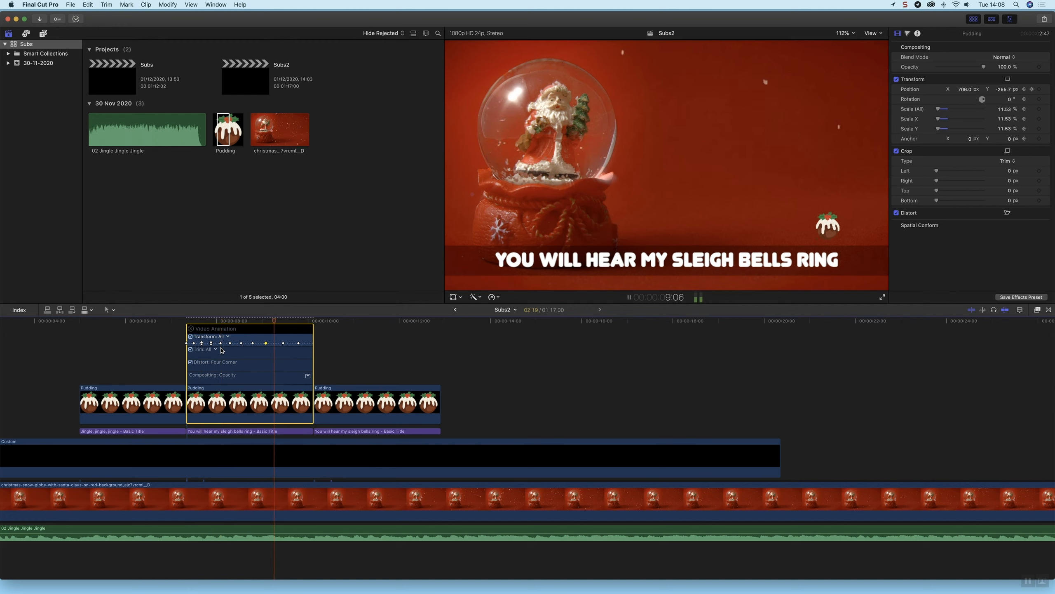
key(space)
click(188, 322)
key(space)
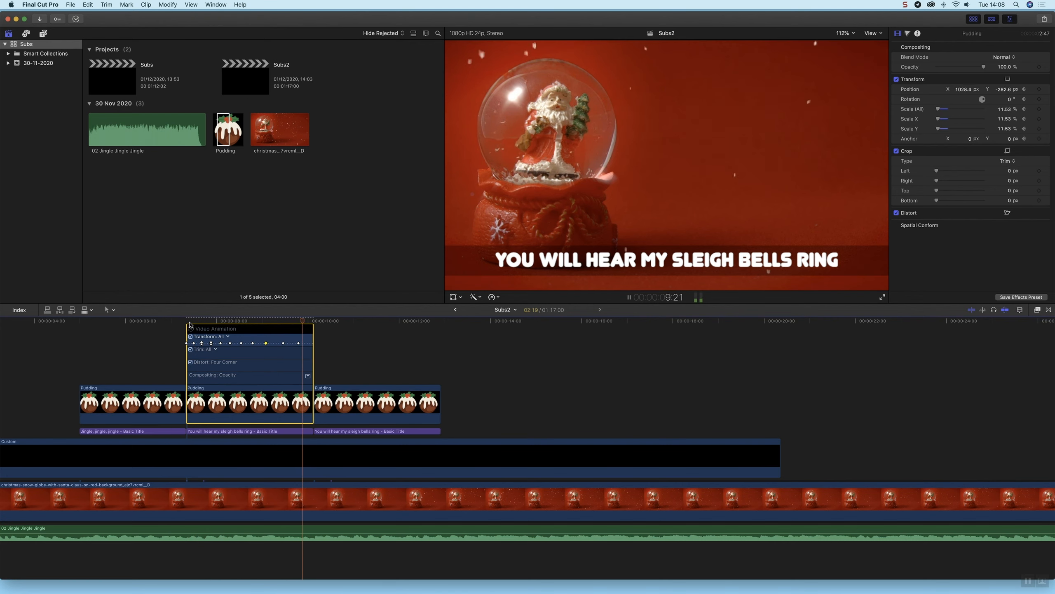
click(191, 329)
Step: Select the third pudding clip and examine the start of its lyric line against the start of the second line
click(197, 323)
drag(197, 323, 190, 326)
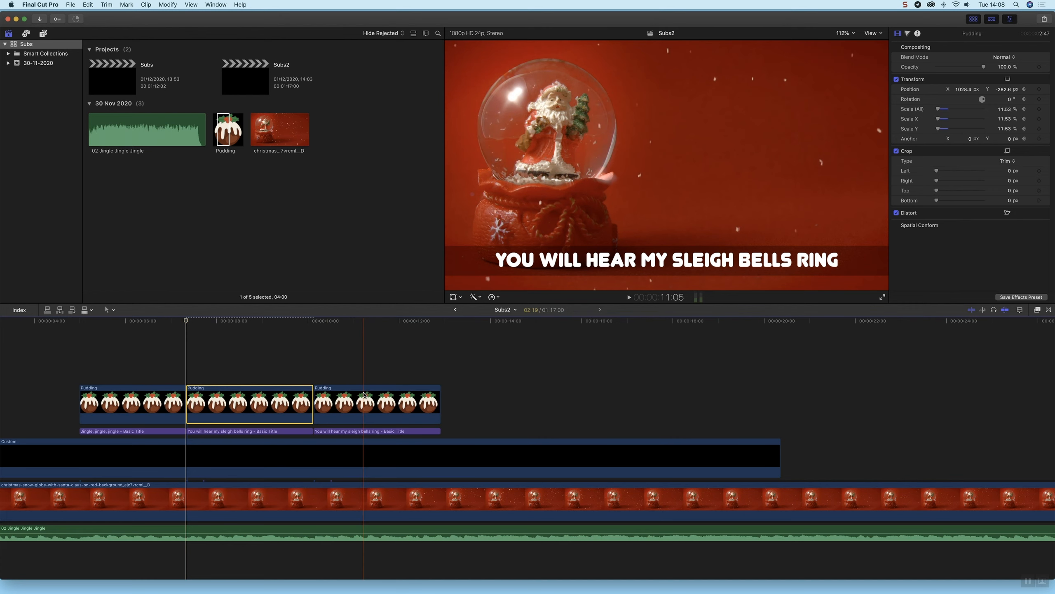
click(360, 404)
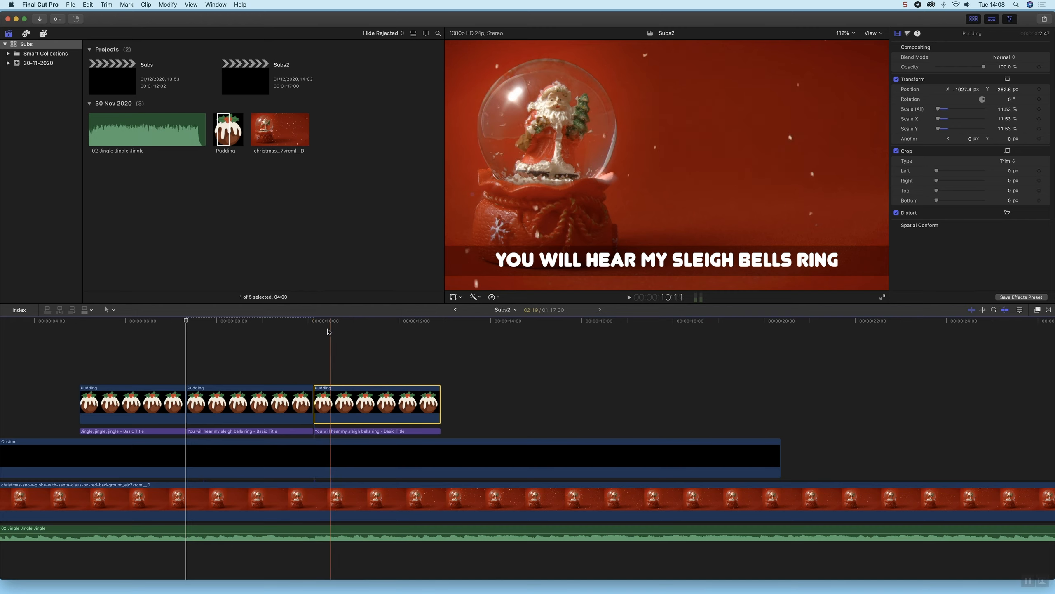
click(314, 333)
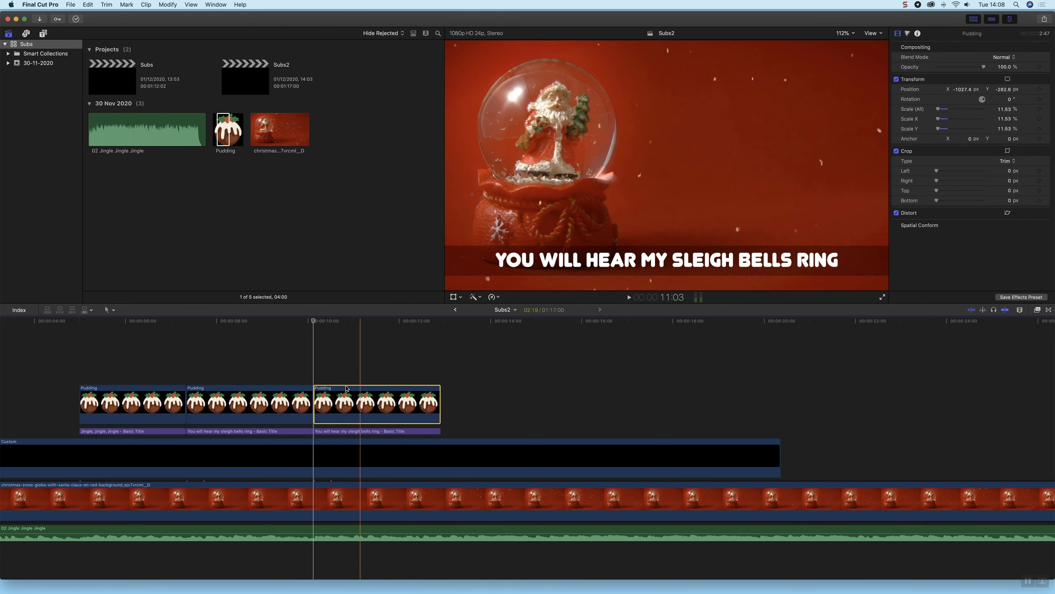
click(324, 321)
drag(323, 321, 326, 322)
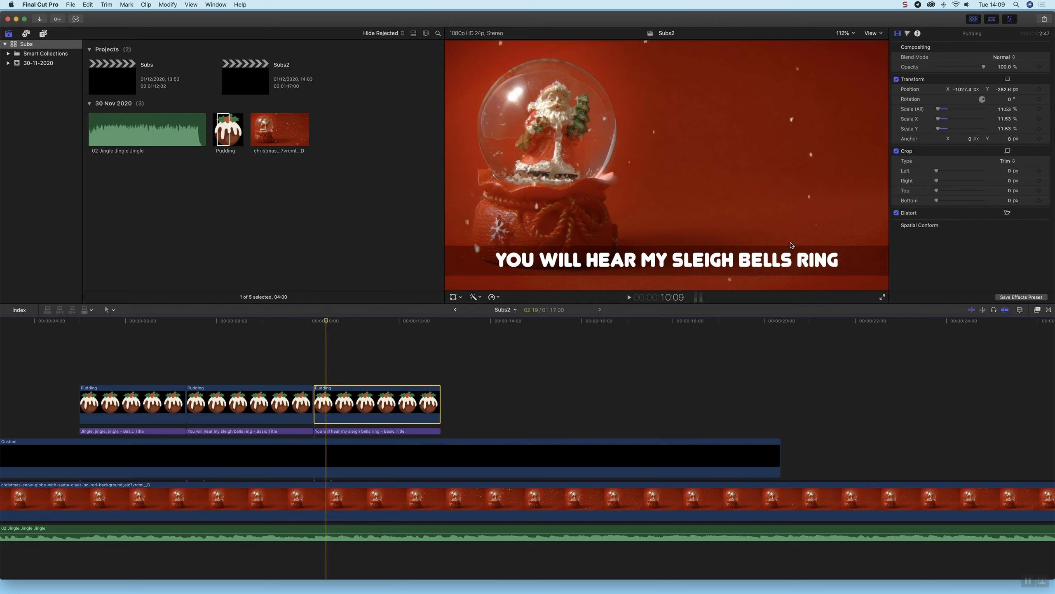
click(324, 322)
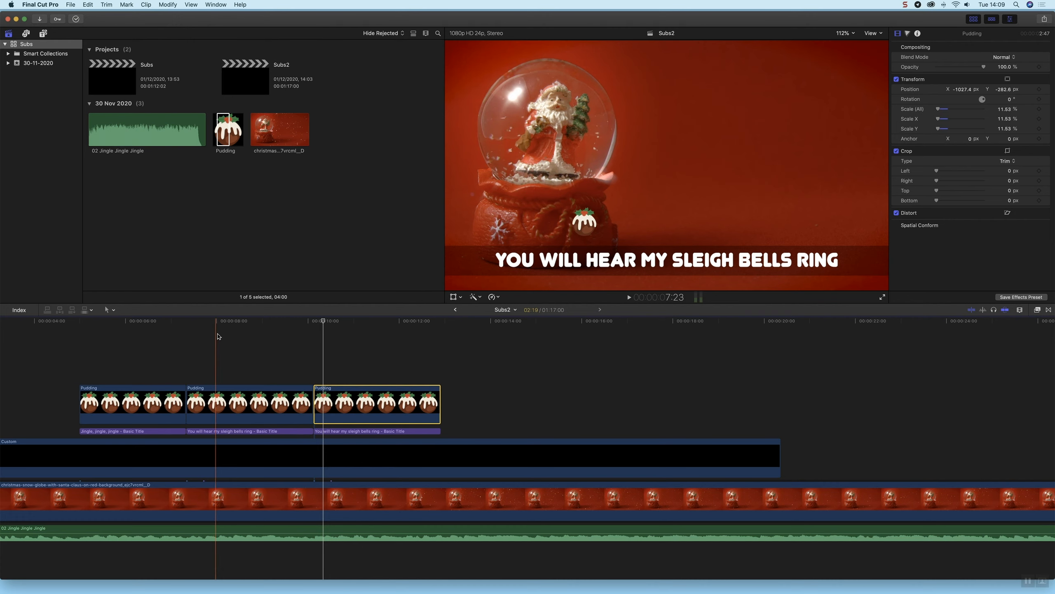
click(205, 328)
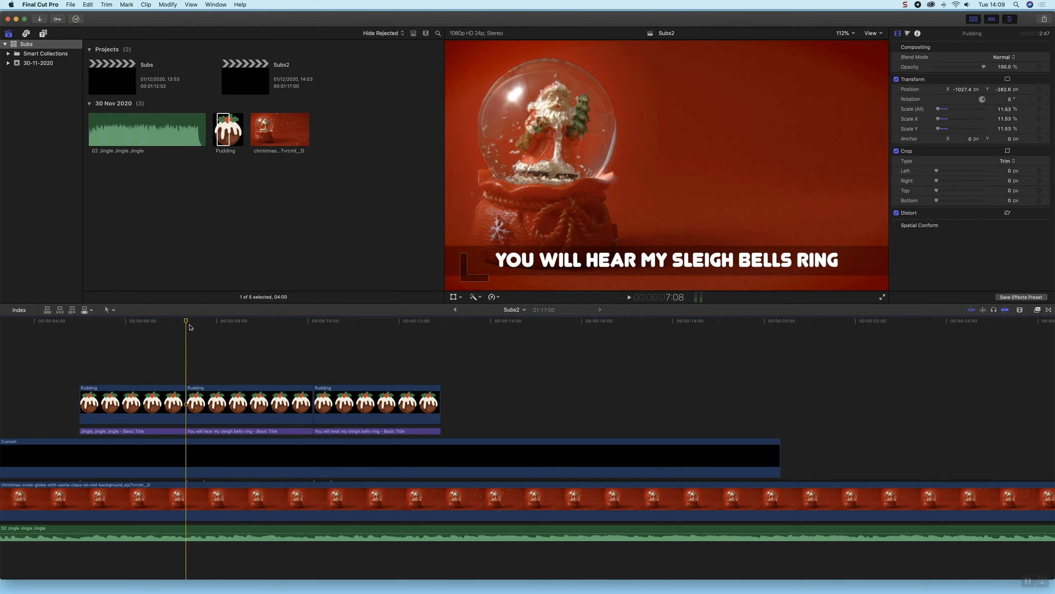
click(190, 328)
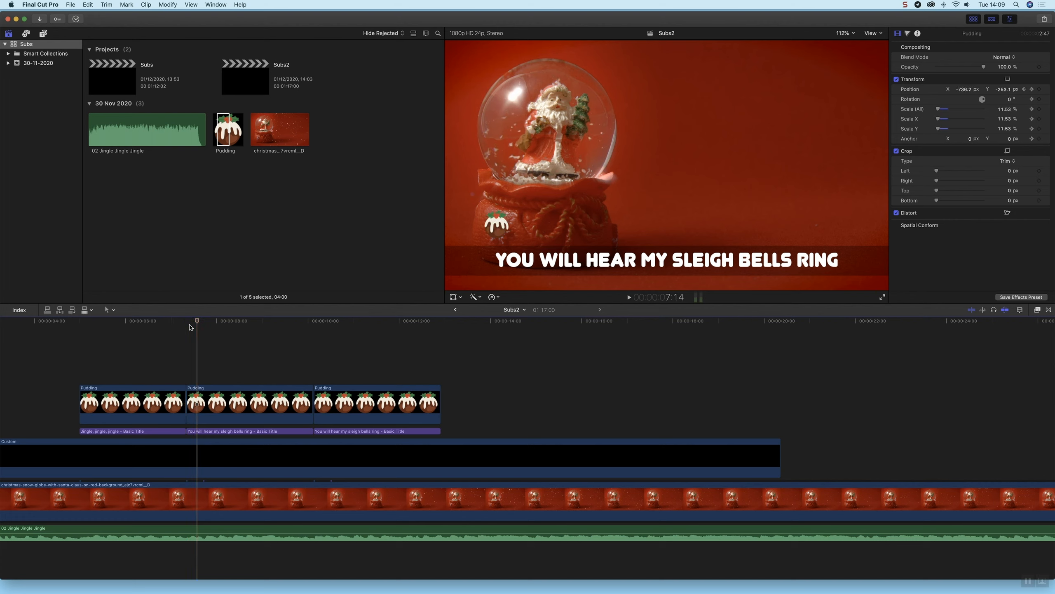